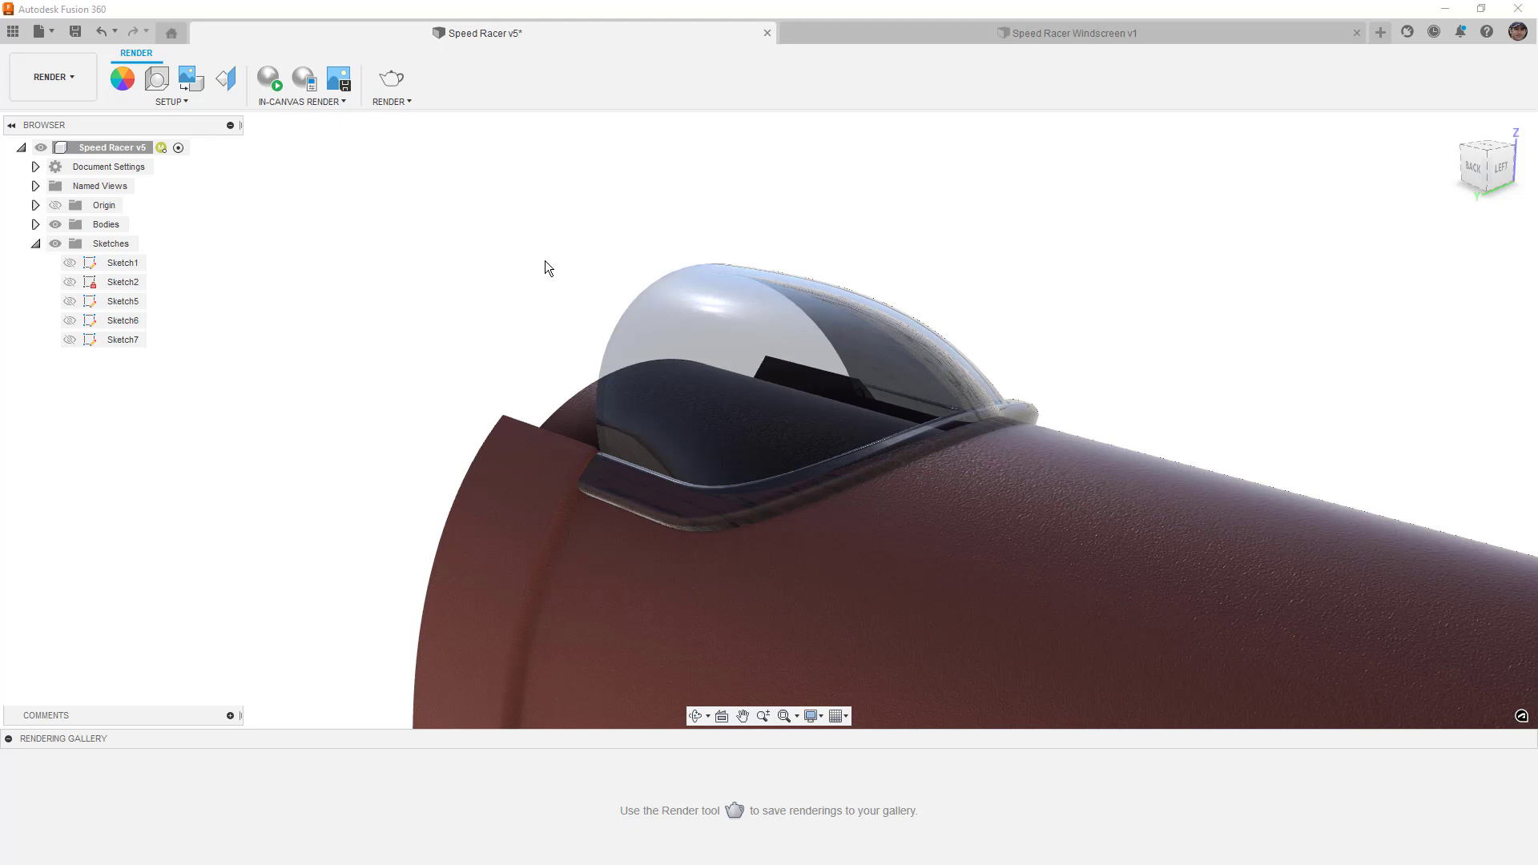
- Orbit around the rendered canopy on the red car, then switch to the Speed Racer Windscreen v1 document
{"action": "mouse_move", "coordinate": [688, 230]}
{"action": "middle_mouse_down", "text": "shift"}
{"action": "mouse_move", "coordinate": [654, 241]}
{"action": "mouse_move", "coordinate": [690, 216]}
{"action": "mouse_move", "coordinate": [676, 227]}
{"action": "middle_mouse_up", "text": "shift"}
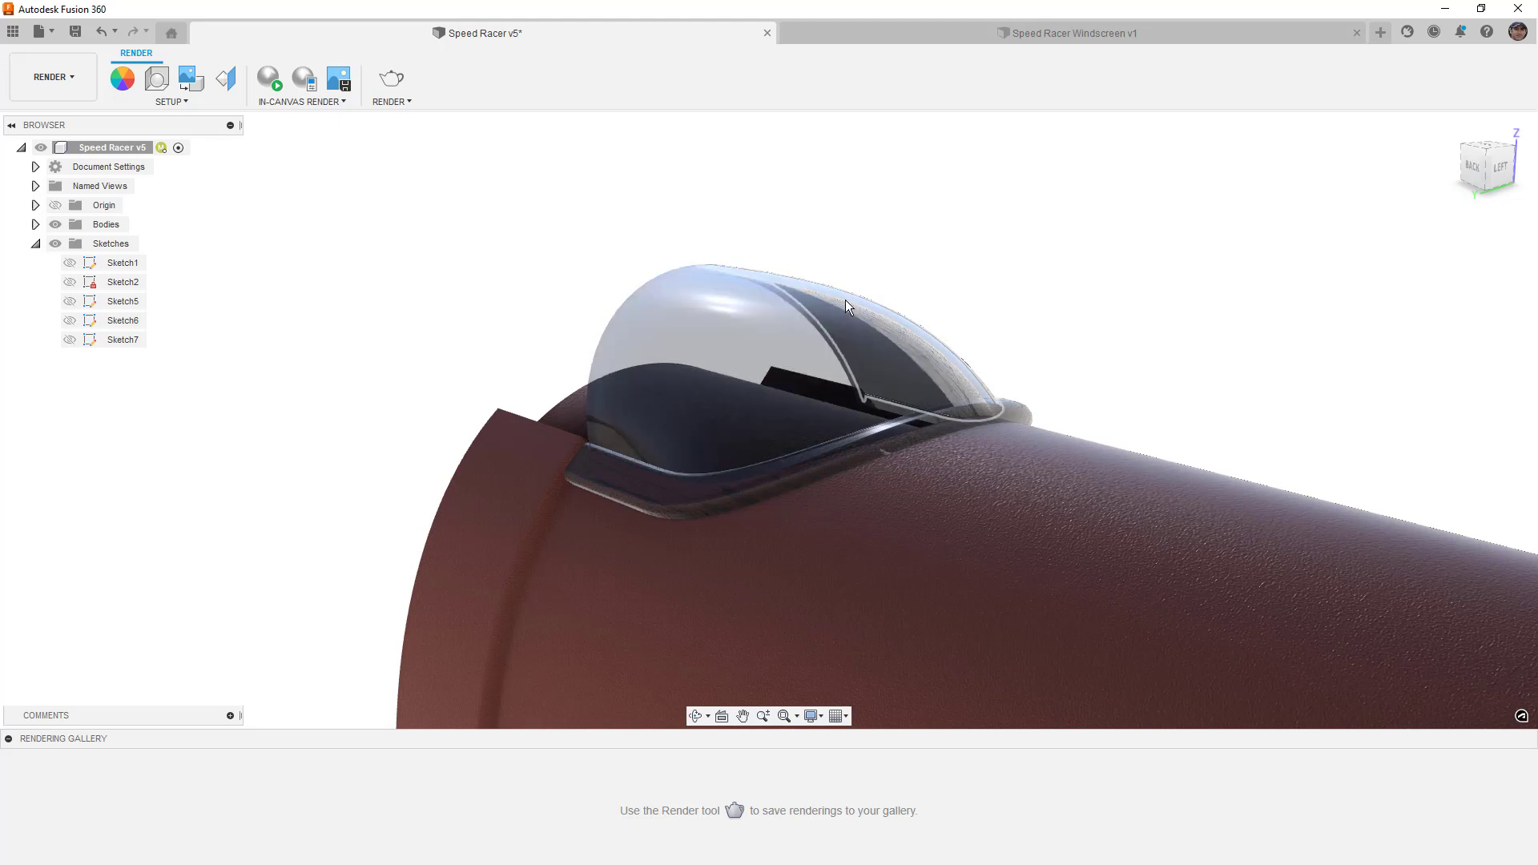
{"action": "middle_click_drag", "start_coordinate": [868, 302], "coordinate": [914, 292], "text": "shift"}
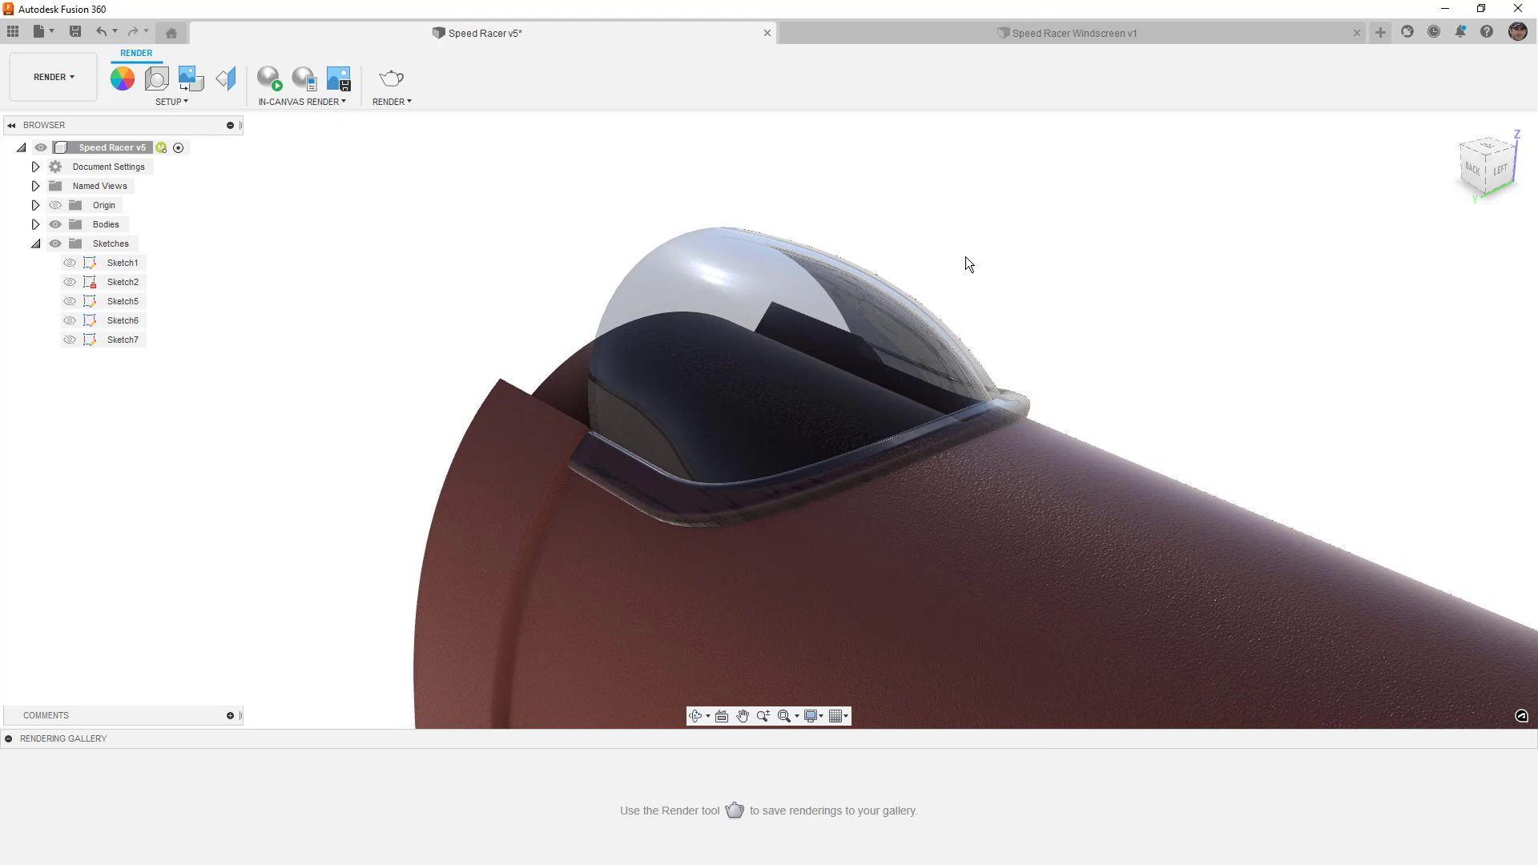
{"action": "left_click", "coordinate": [1087, 34]}
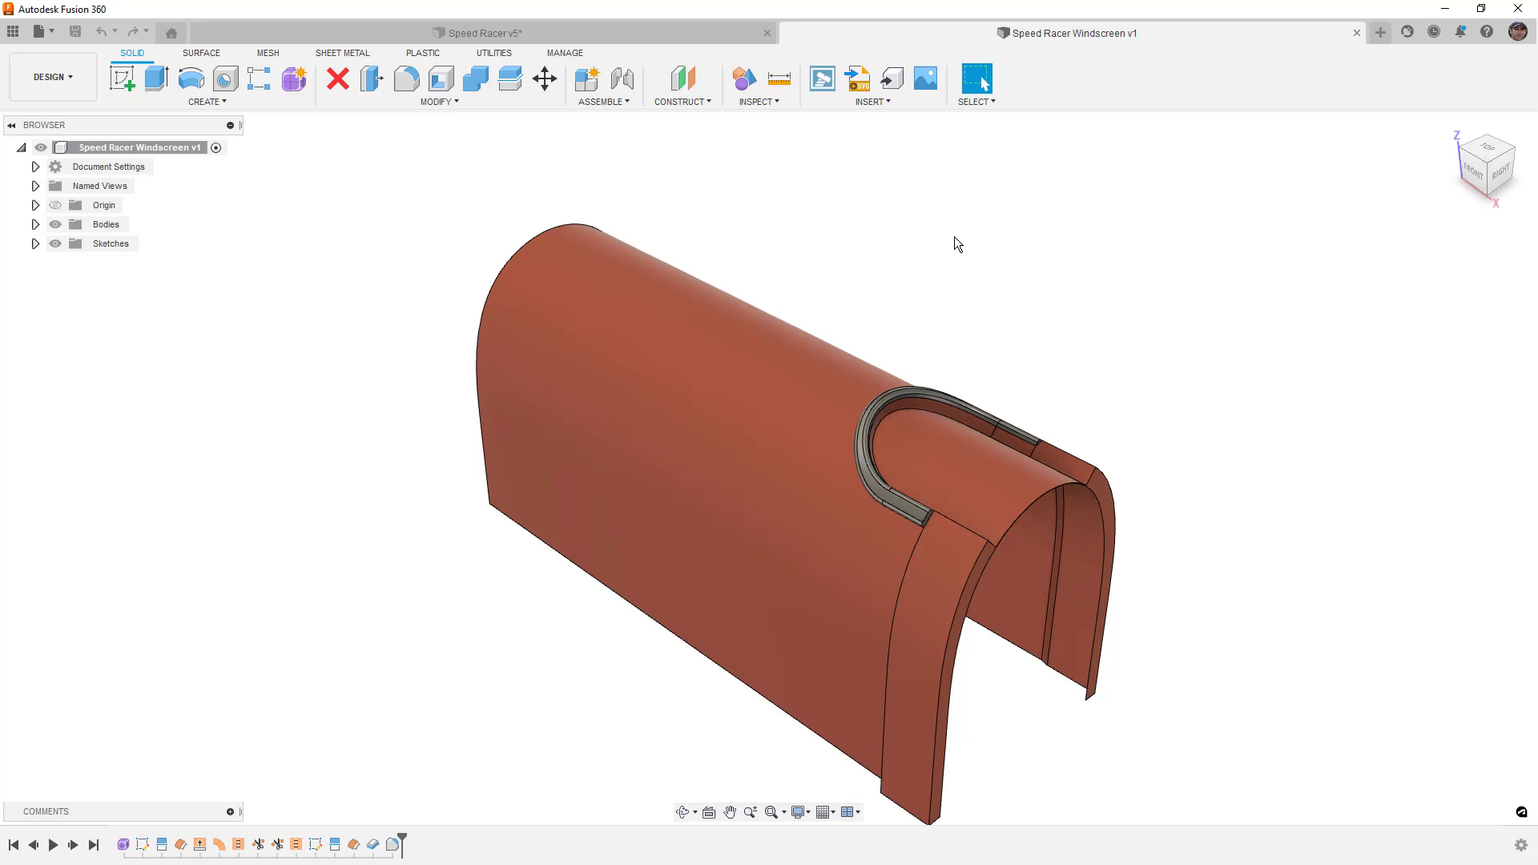
- Expand Bodies in the browser and hide Main Body, leaving the Body7 lip strip
{"action": "scroll", "coordinate": [878, 417], "scroll_direction": "up", "scroll_amount": 6}
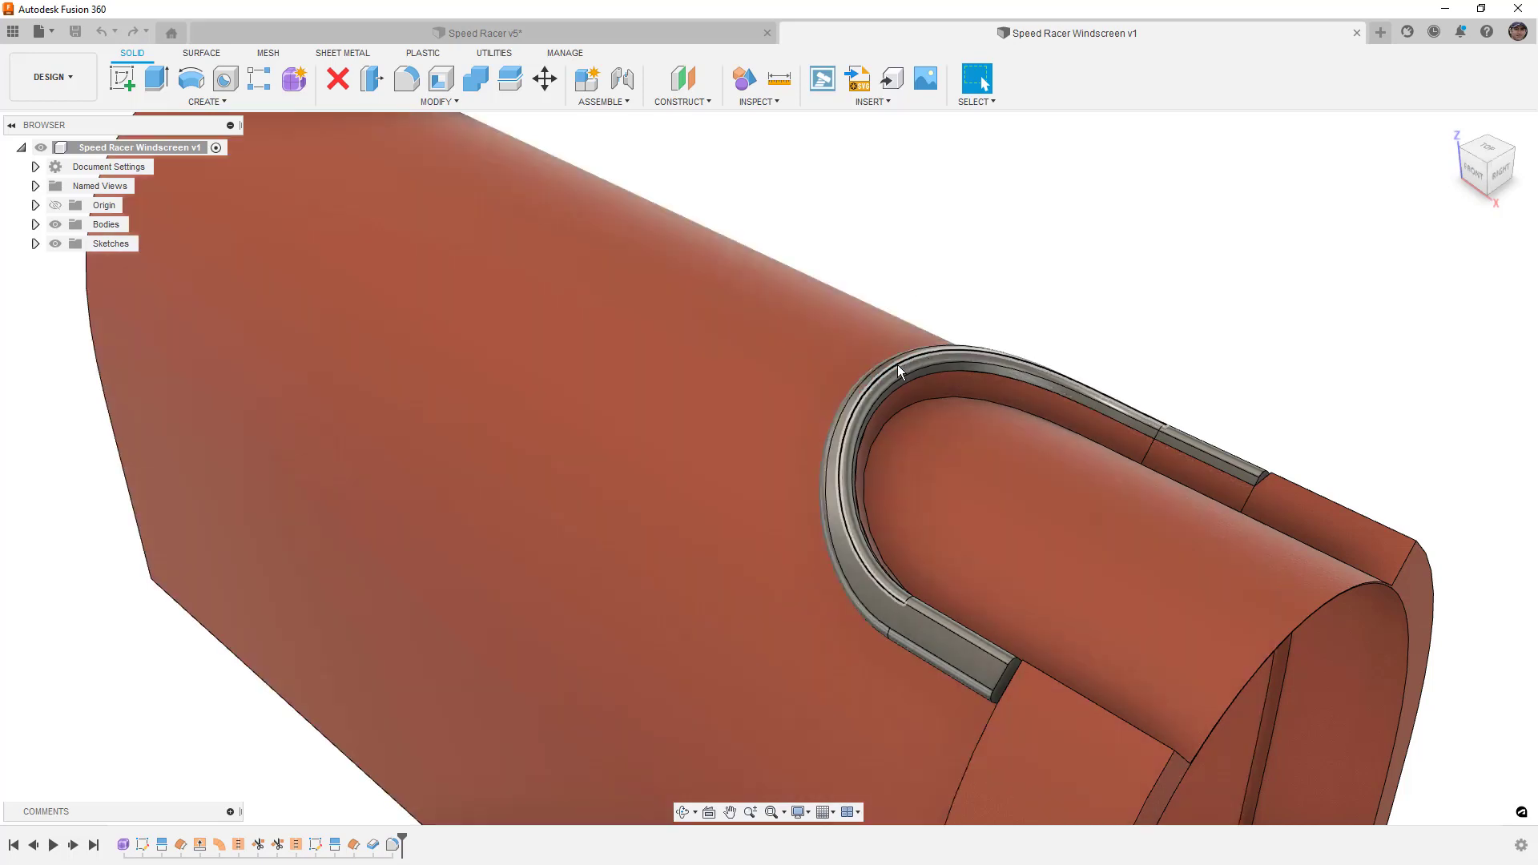
{"action": "left_click", "coordinate": [897, 363]}
{"action": "left_click", "coordinate": [35, 224]}
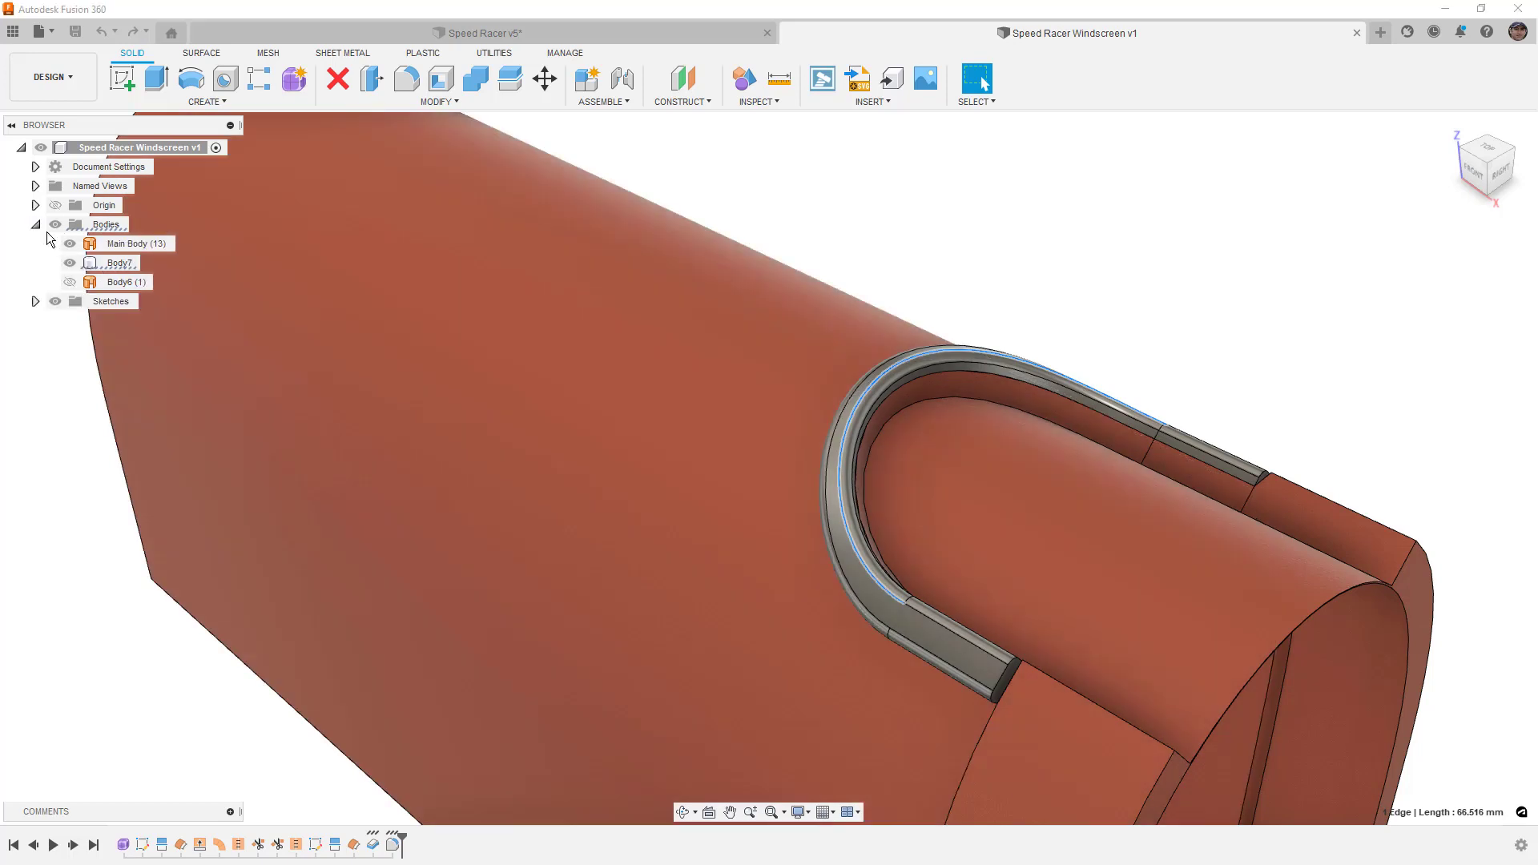
{"action": "left_click", "coordinate": [113, 265]}
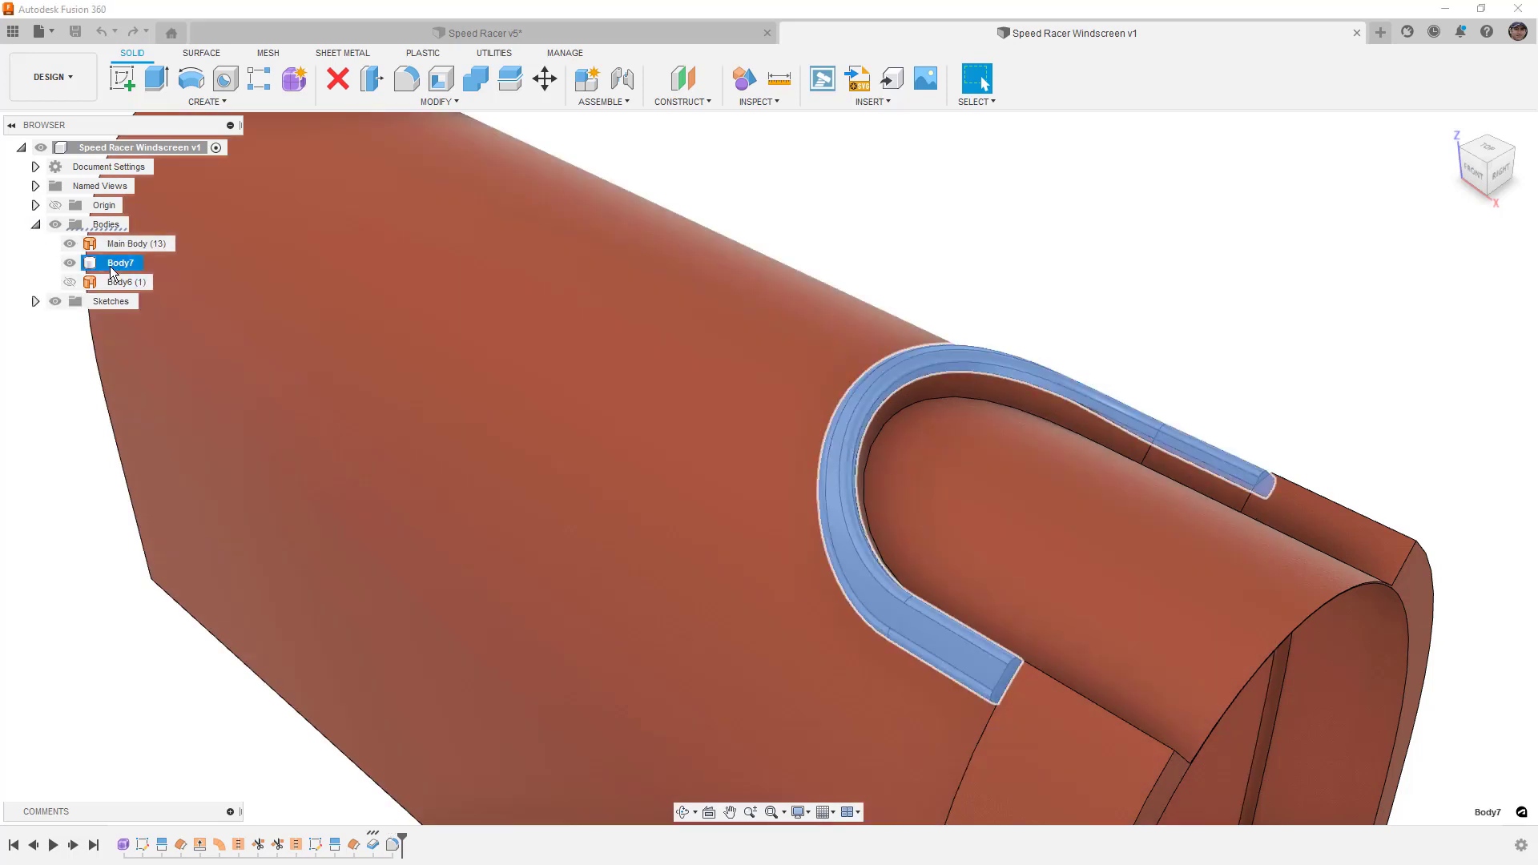
{"action": "left_click", "coordinate": [69, 243]}
- Orbit around the Body7 lip strip from several angles, inspecting its faces and inner top edge
{"action": "middle_click_drag", "start_coordinate": [871, 213], "coordinate": [939, 298], "text": "shift"}
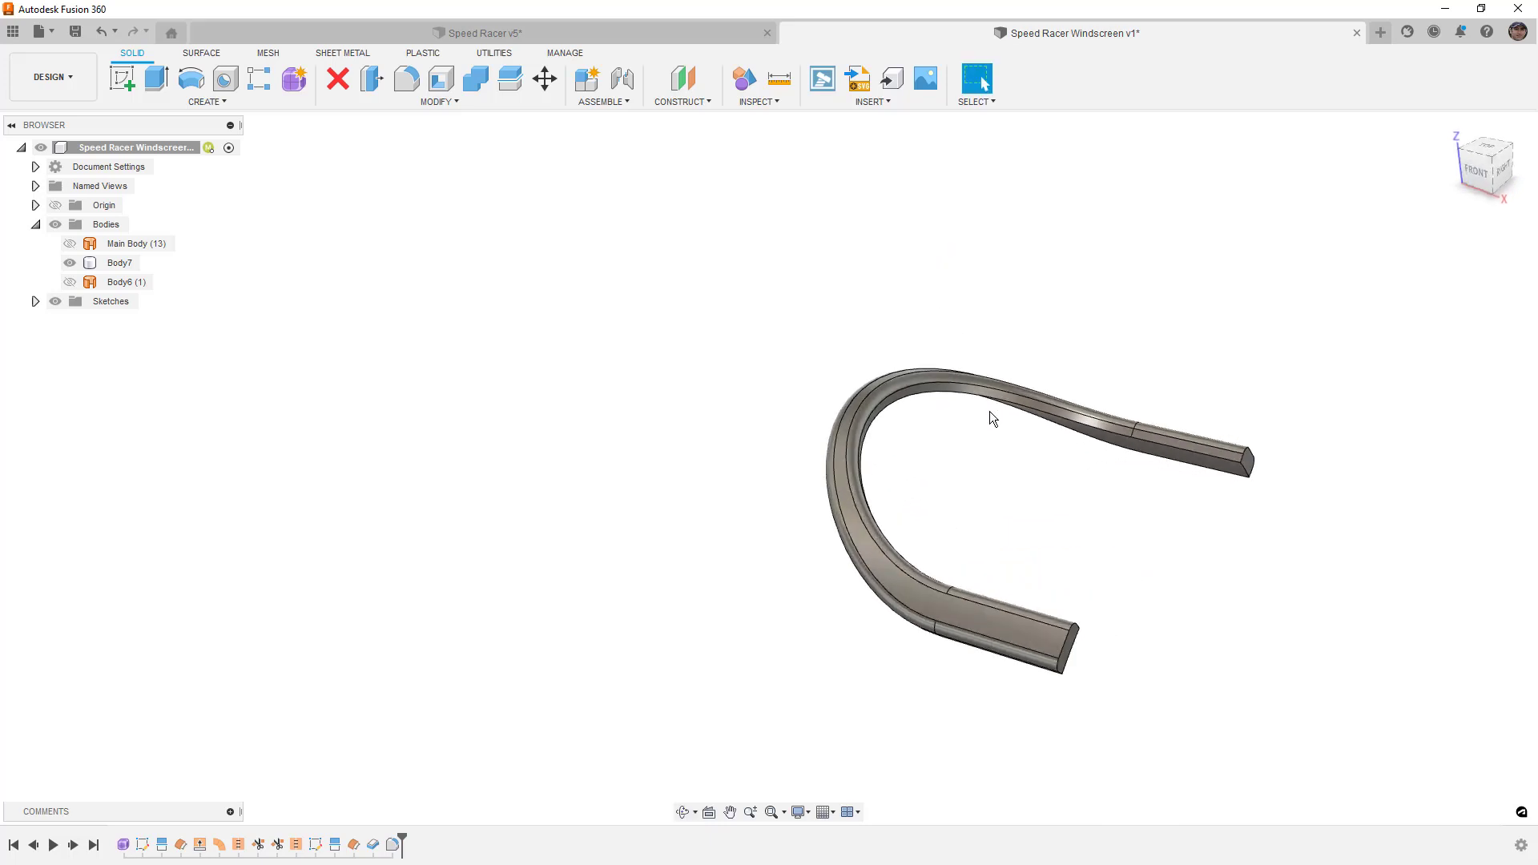
{"action": "middle_click_drag", "start_coordinate": [988, 411], "coordinate": [851, 491], "text": "shift"}
{"action": "left_click", "coordinate": [819, 541]}
{"action": "middle_click_drag", "start_coordinate": [818, 541], "coordinate": [885, 559], "text": "shift"}
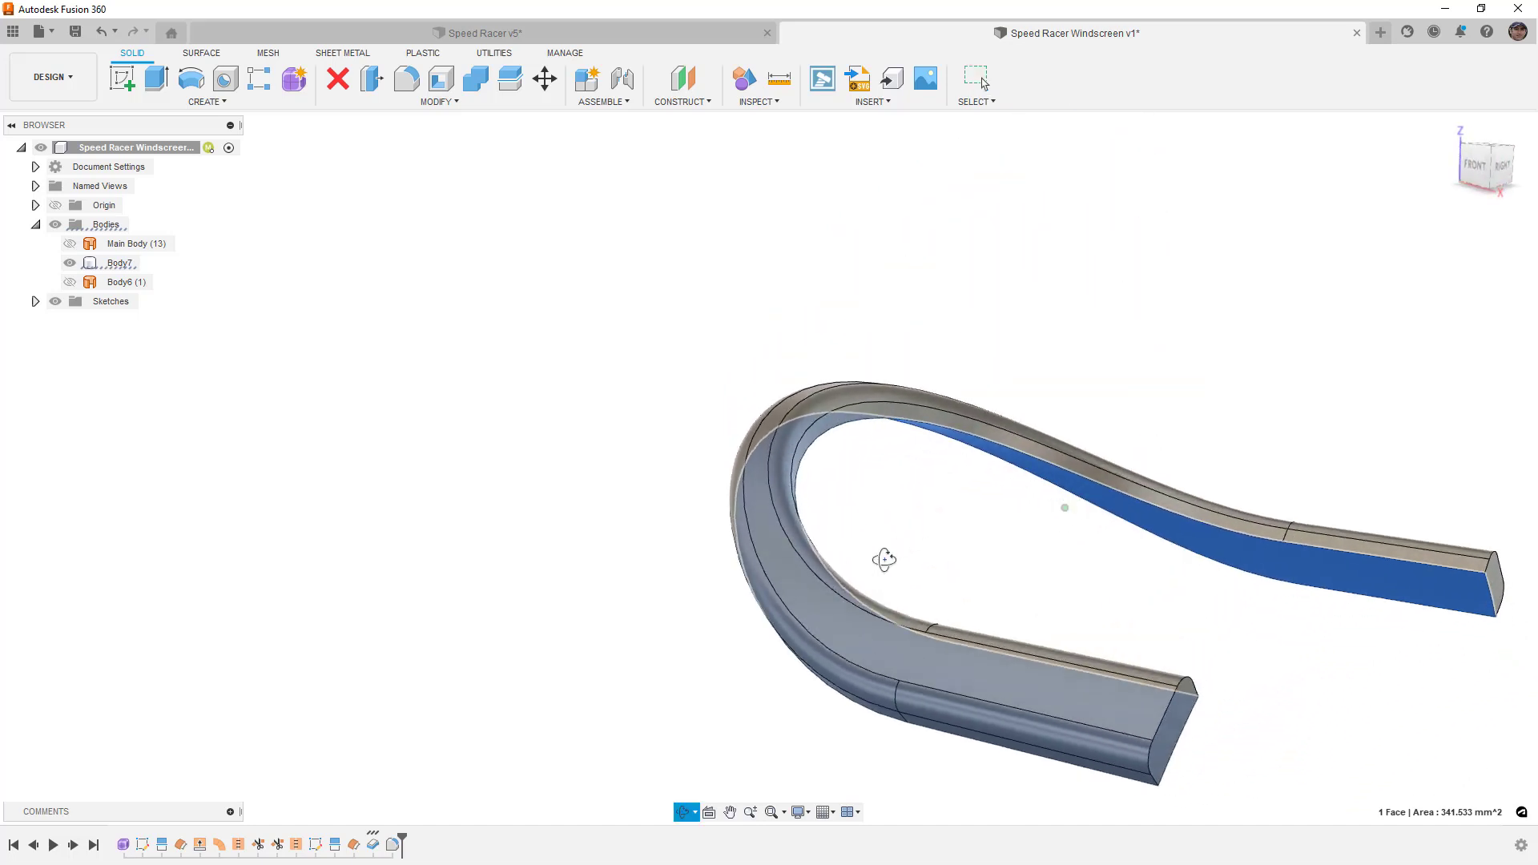
{"action": "left_click", "coordinate": [933, 423]}
{"action": "middle_click_drag", "start_coordinate": [1026, 383], "coordinate": [1042, 409], "text": "shift"}
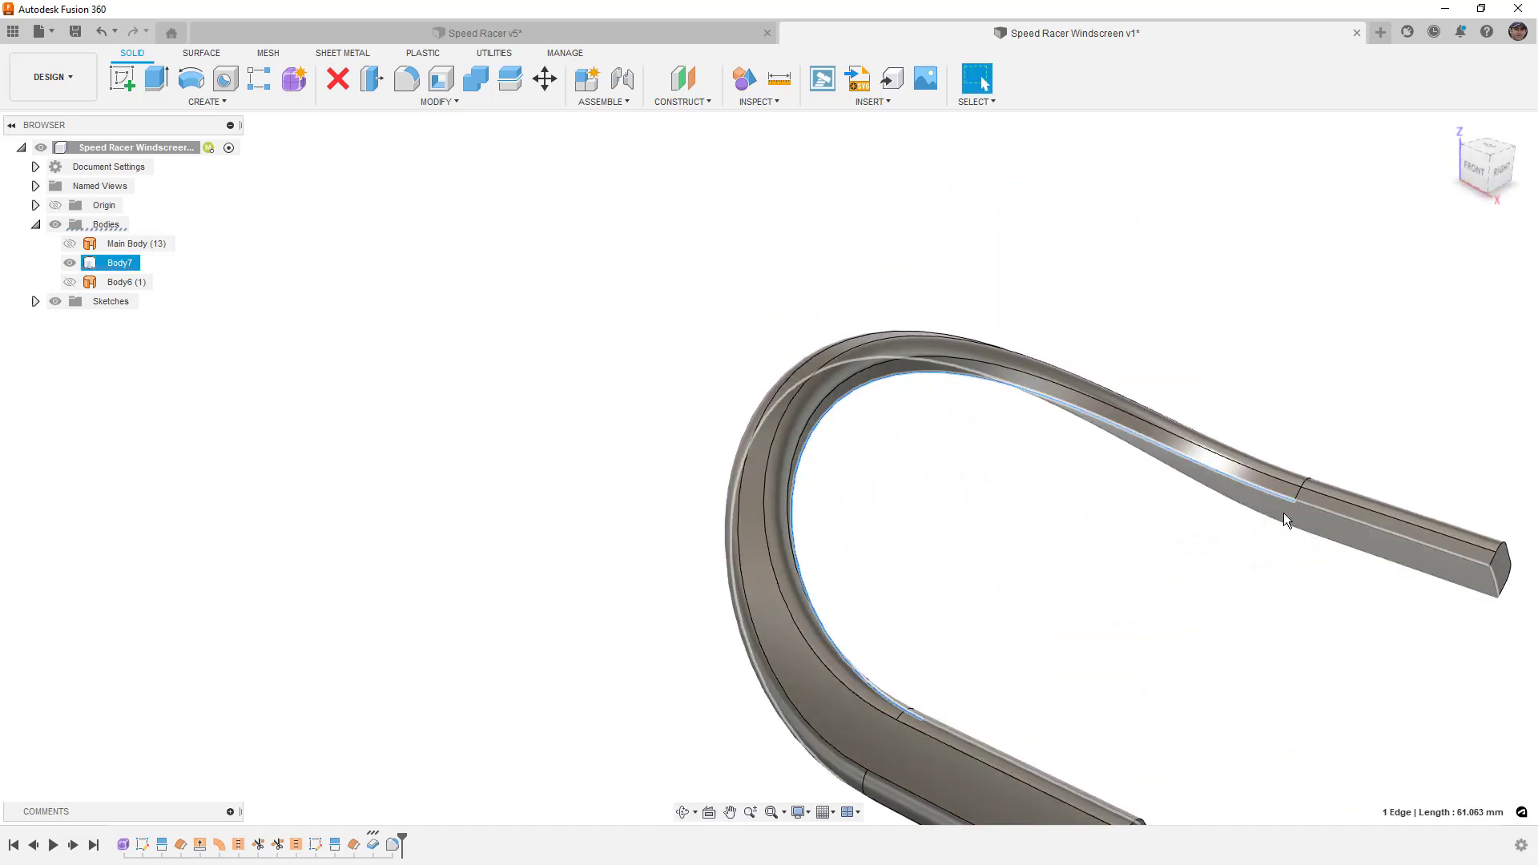
{"action": "left_click", "coordinate": [1129, 519]}
{"action": "middle_click_drag", "start_coordinate": [1130, 520], "coordinate": [984, 513], "text": "shift"}
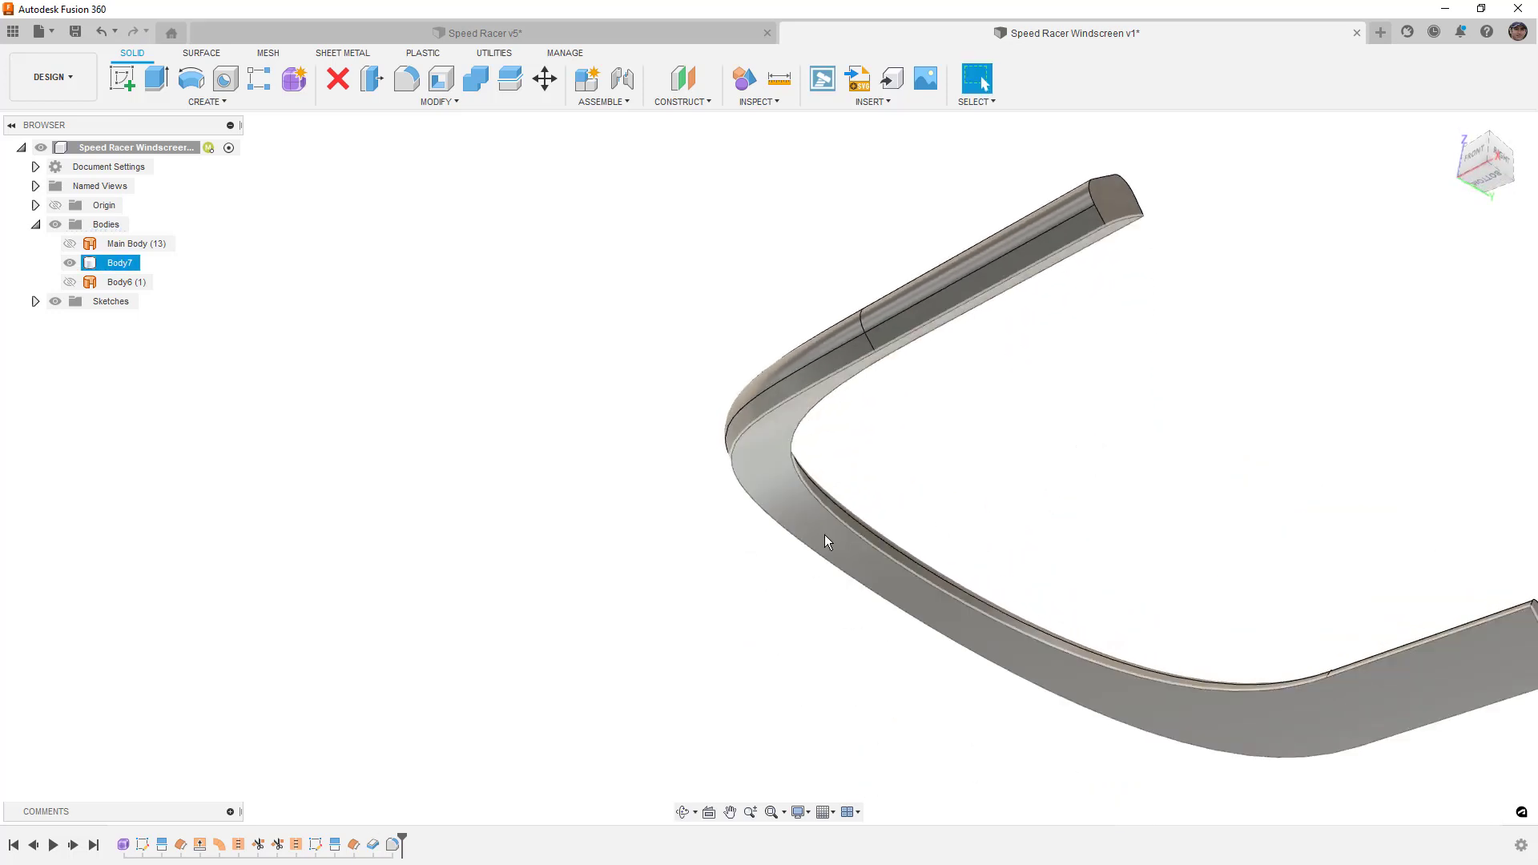
- Split Body7's lower face using the origin plane as the splitting tool
{"action": "left_click", "coordinate": [488, 101]}
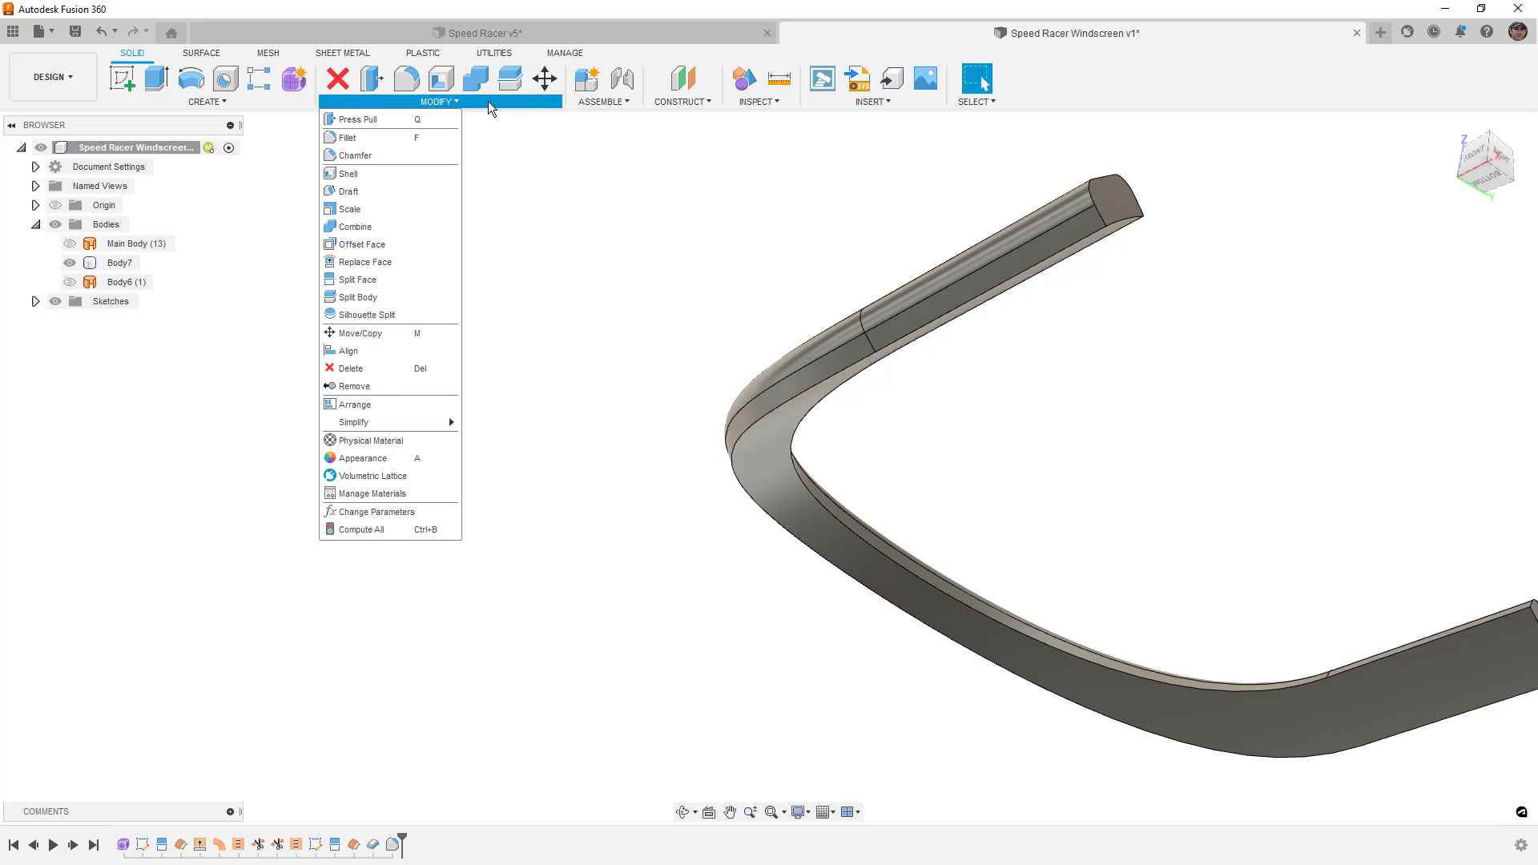
{"action": "left_click", "coordinate": [404, 279]}
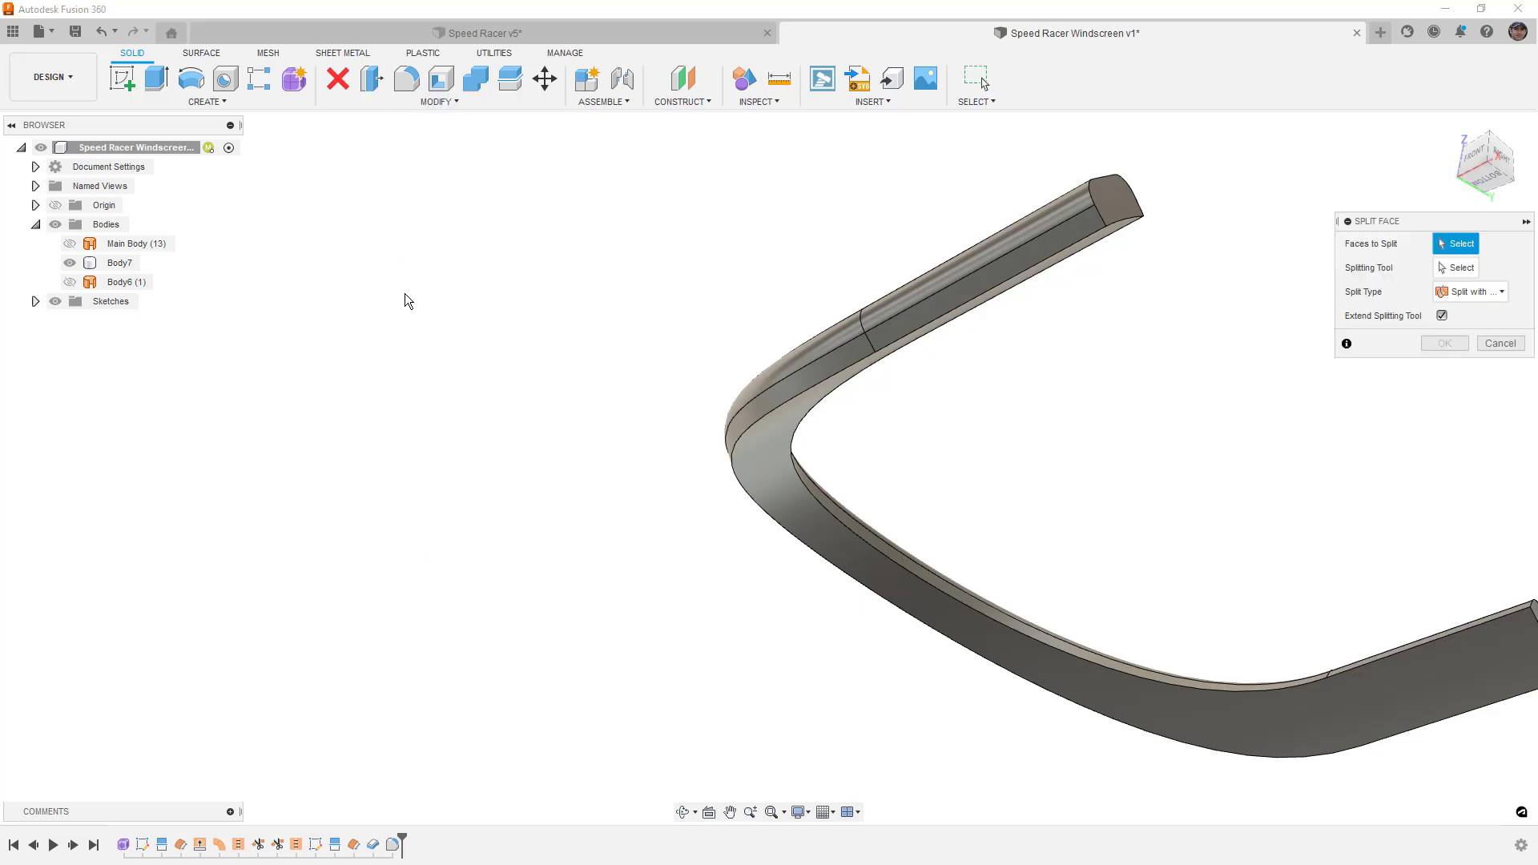
{"action": "left_click", "coordinate": [905, 603]}
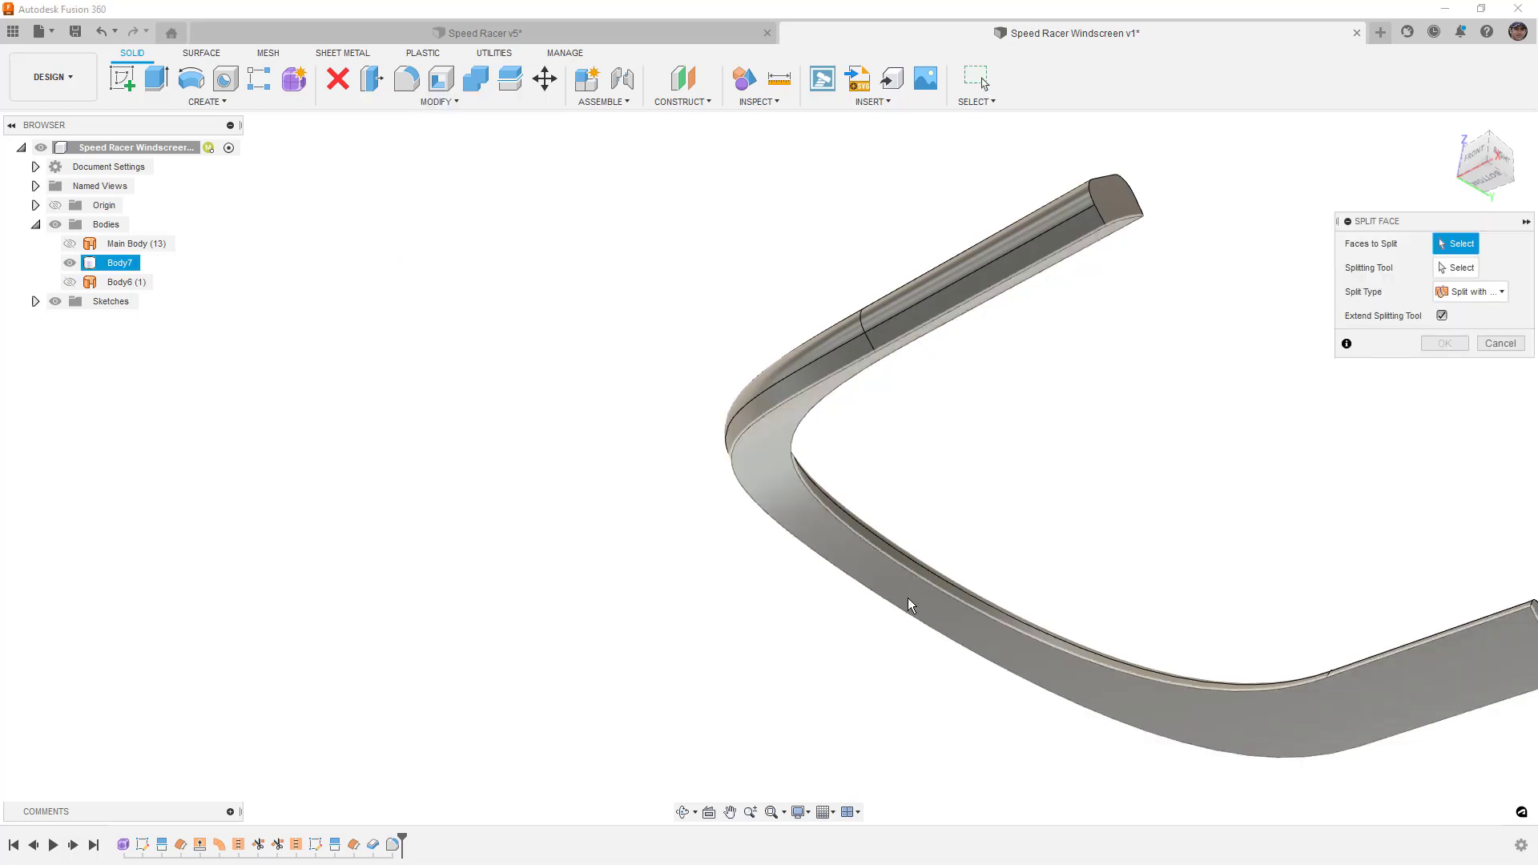
{"action": "left_click", "coordinate": [1458, 270]}
{"action": "scroll", "coordinate": [1002, 467], "scroll_direction": "down", "scroll_amount": 5}
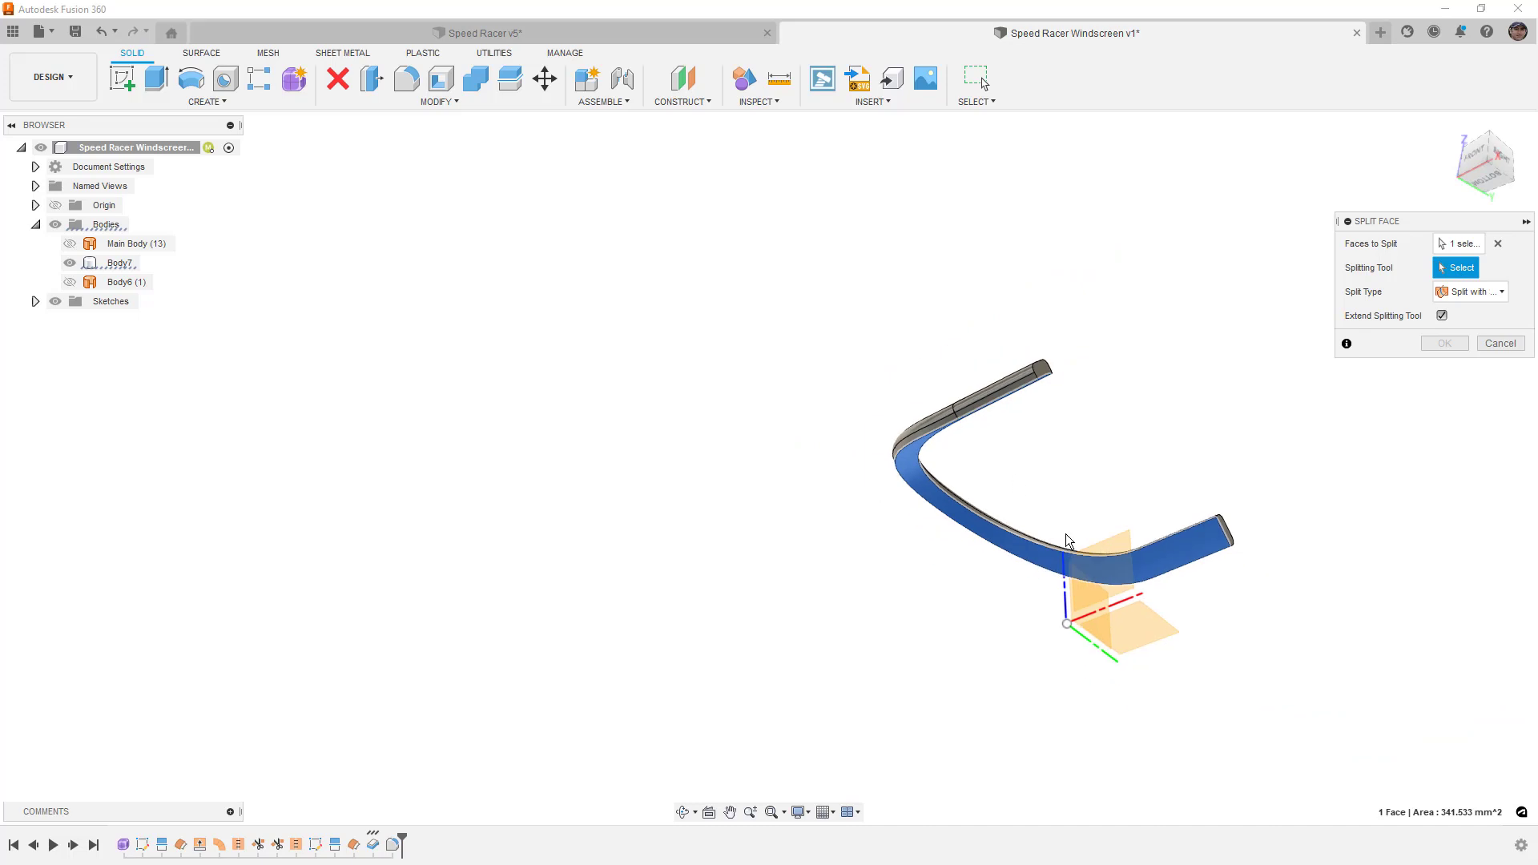
{"action": "middle_click_drag", "start_coordinate": [1068, 542], "coordinate": [1090, 591], "text": "shift"}
{"action": "left_click", "coordinate": [1122, 596]}
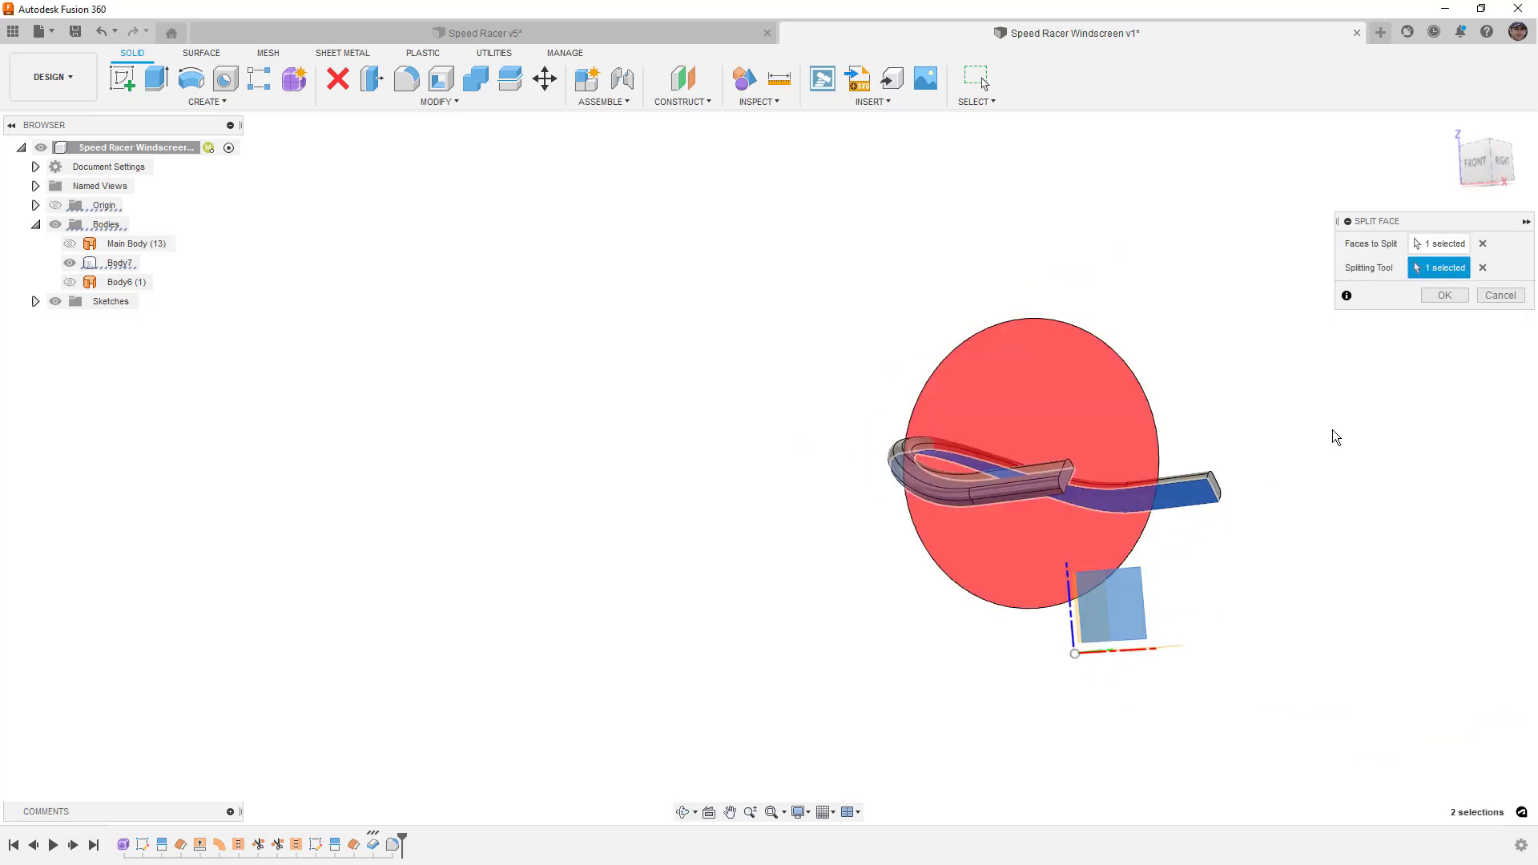
{"action": "left_click", "coordinate": [1445, 296]}
- Zoom in on the windscreen edge and inspect the lip's inner edges, then clear the selection
{"action": "middle_click_drag", "start_coordinate": [1247, 378], "coordinate": [970, 507], "text": "shift"}
{"action": "scroll", "coordinate": [960, 503], "scroll_direction": "up", "scroll_amount": 5}
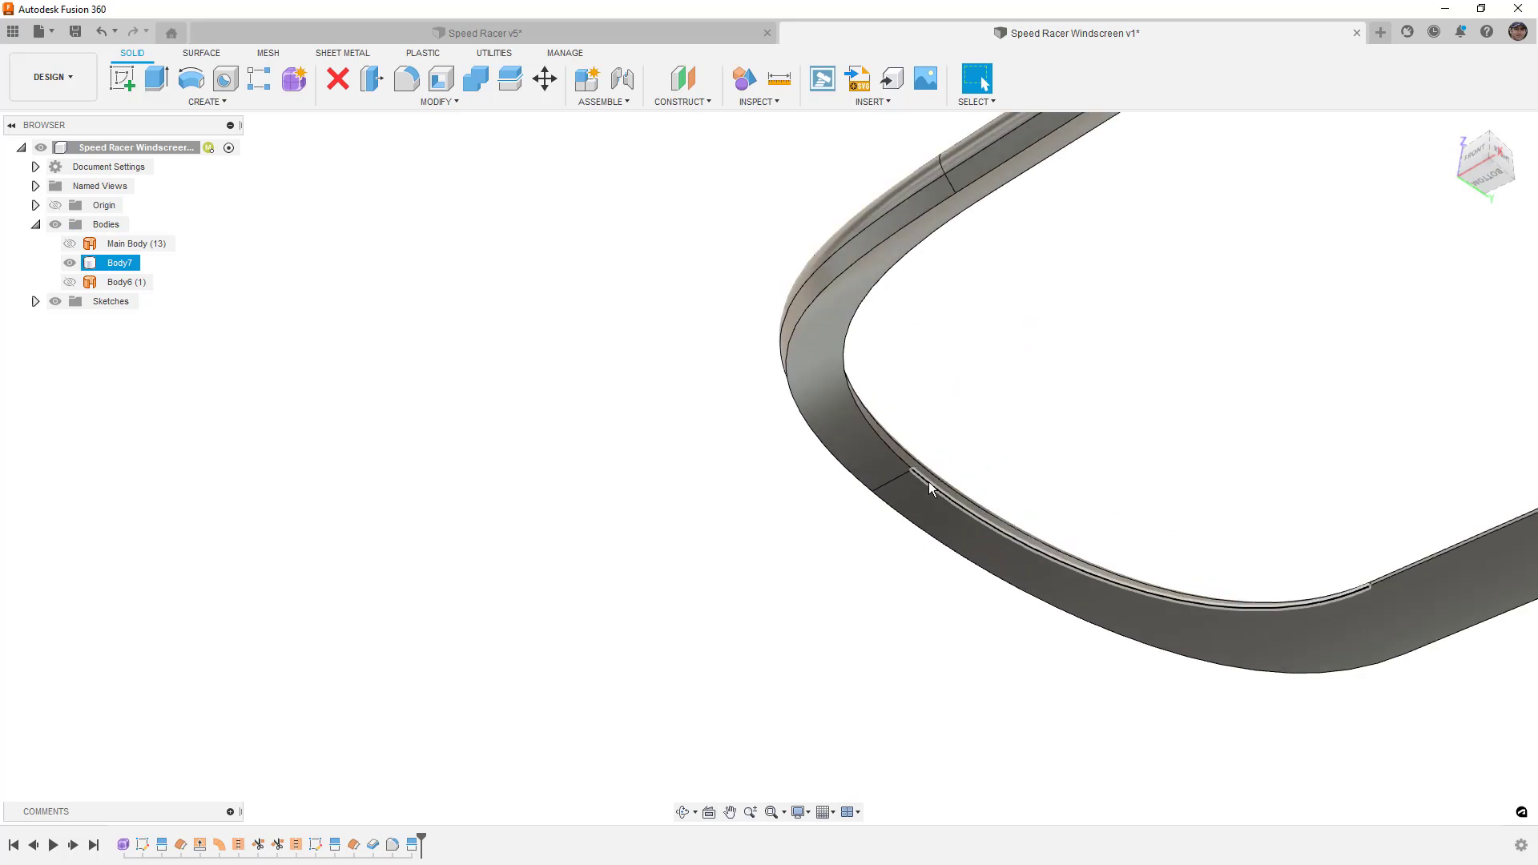
{"action": "left_click", "coordinate": [929, 483]}
{"action": "left_click", "coordinate": [1379, 580], "text": "shift"}
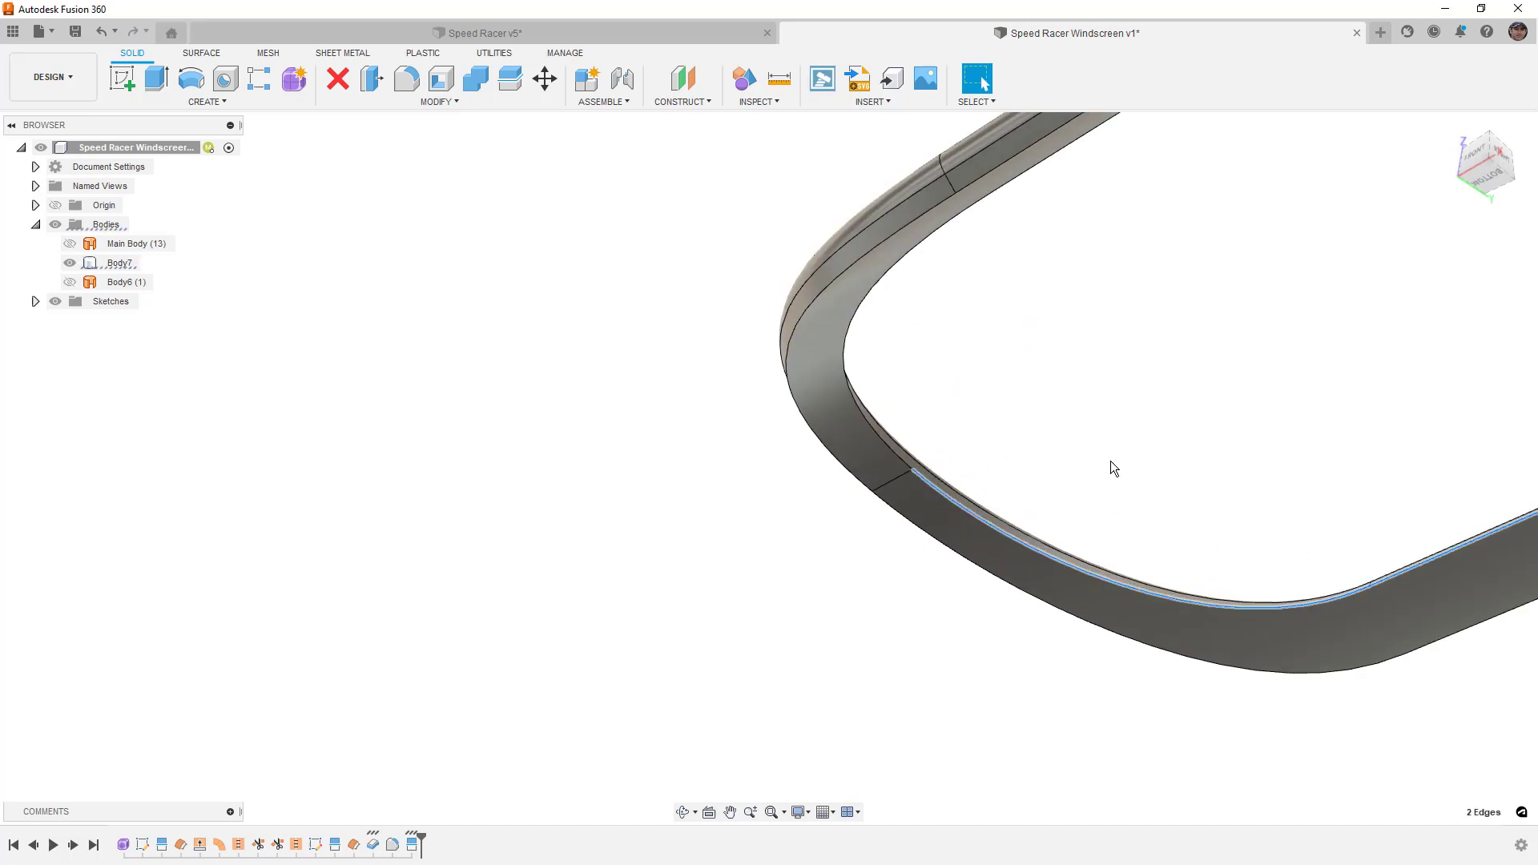
{"action": "scroll", "coordinate": [1114, 468], "scroll_direction": "down", "scroll_amount": 5}
{"action": "middle_click_drag", "start_coordinate": [1112, 512], "coordinate": [1003, 346], "text": "shift"}
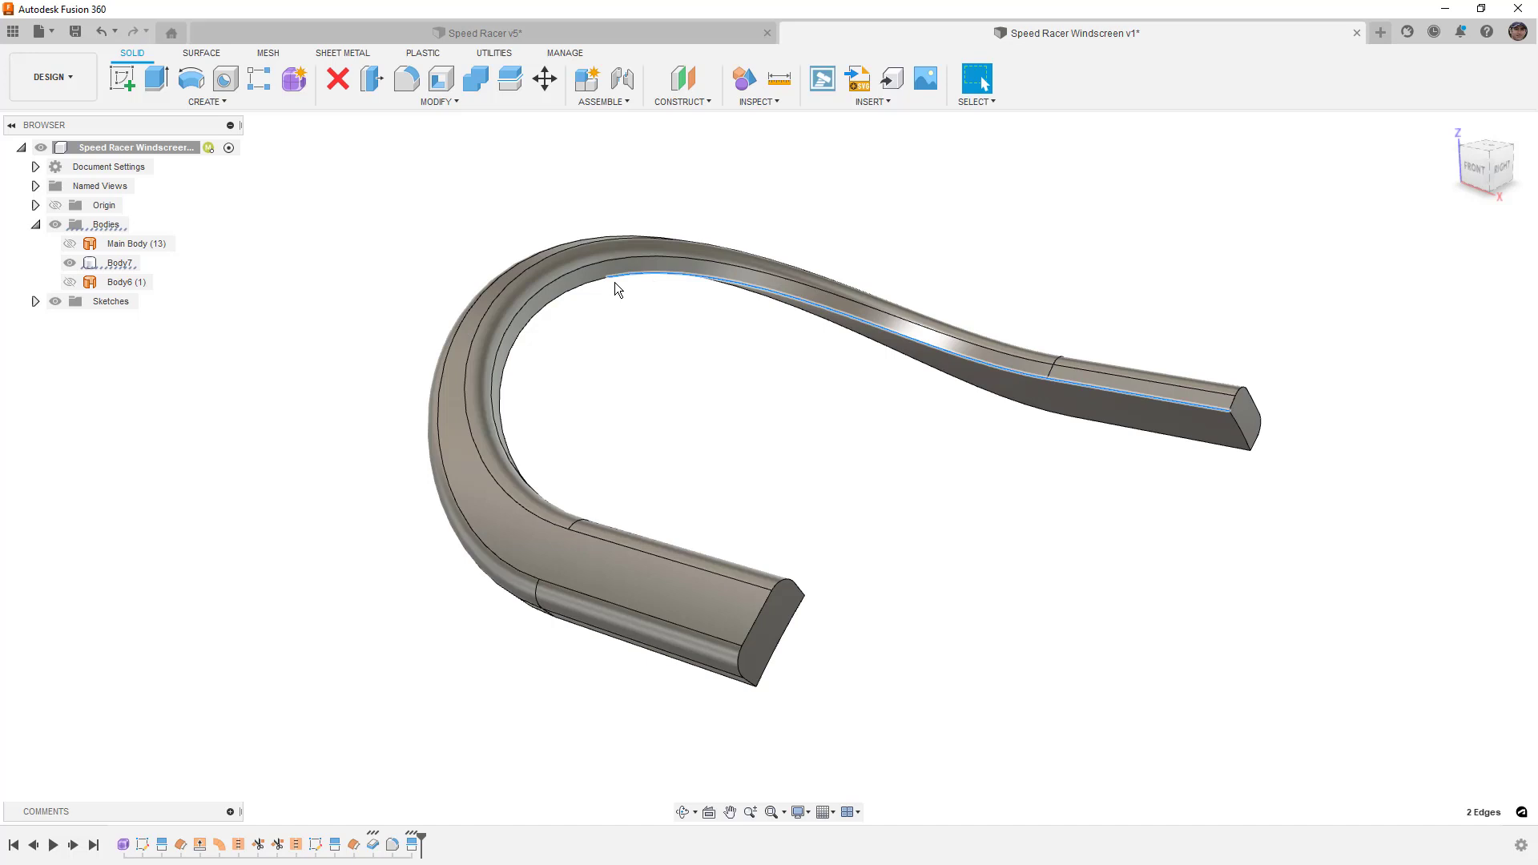
{"action": "left_click", "coordinate": [652, 210]}
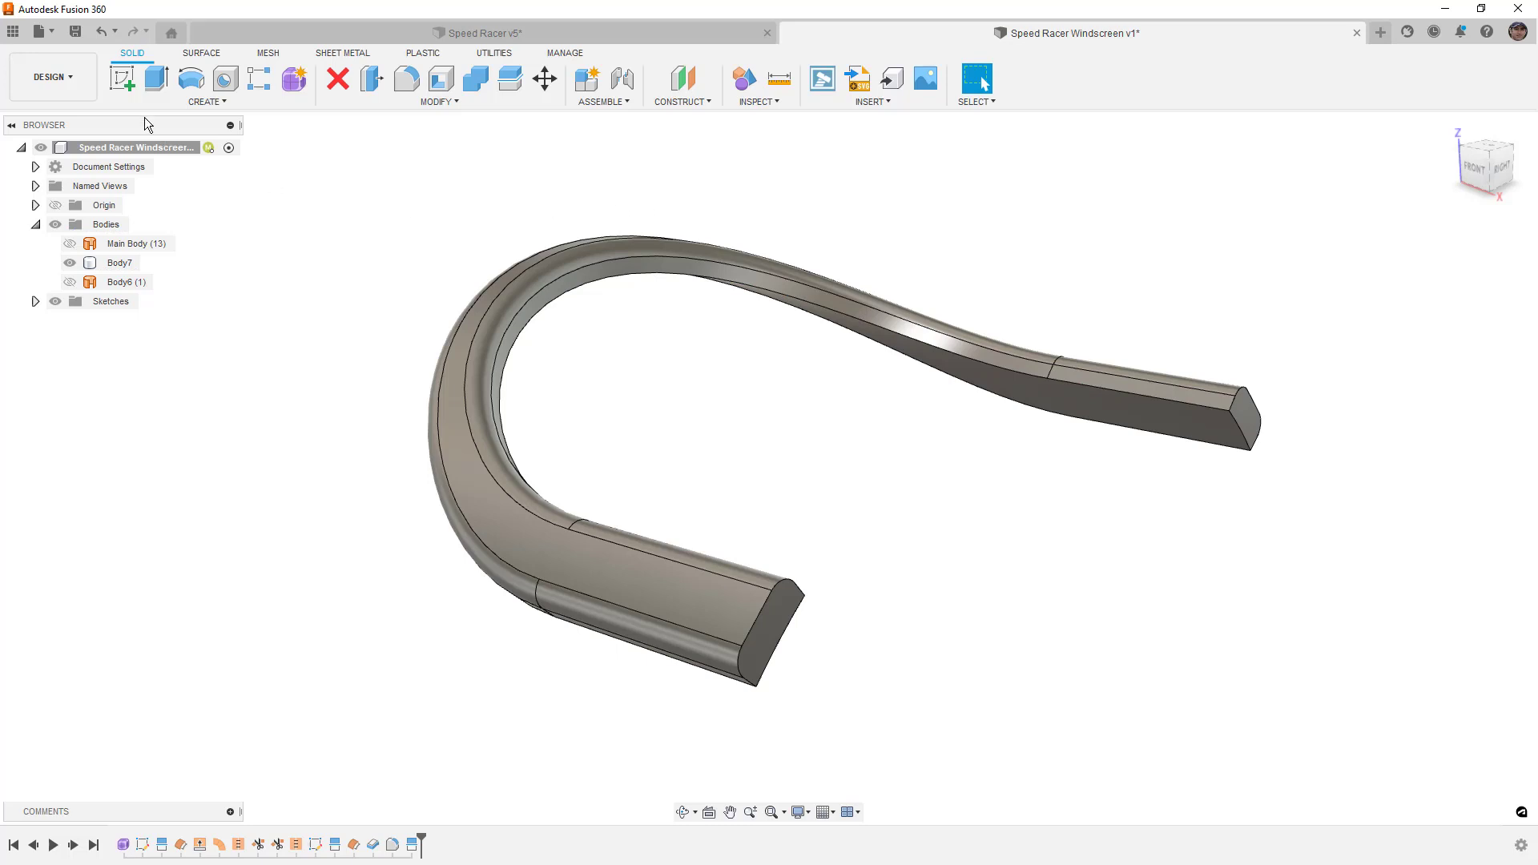
- Start a new sketch on the front origin plane with Slice enabled
{"action": "left_click", "coordinate": [122, 78]}
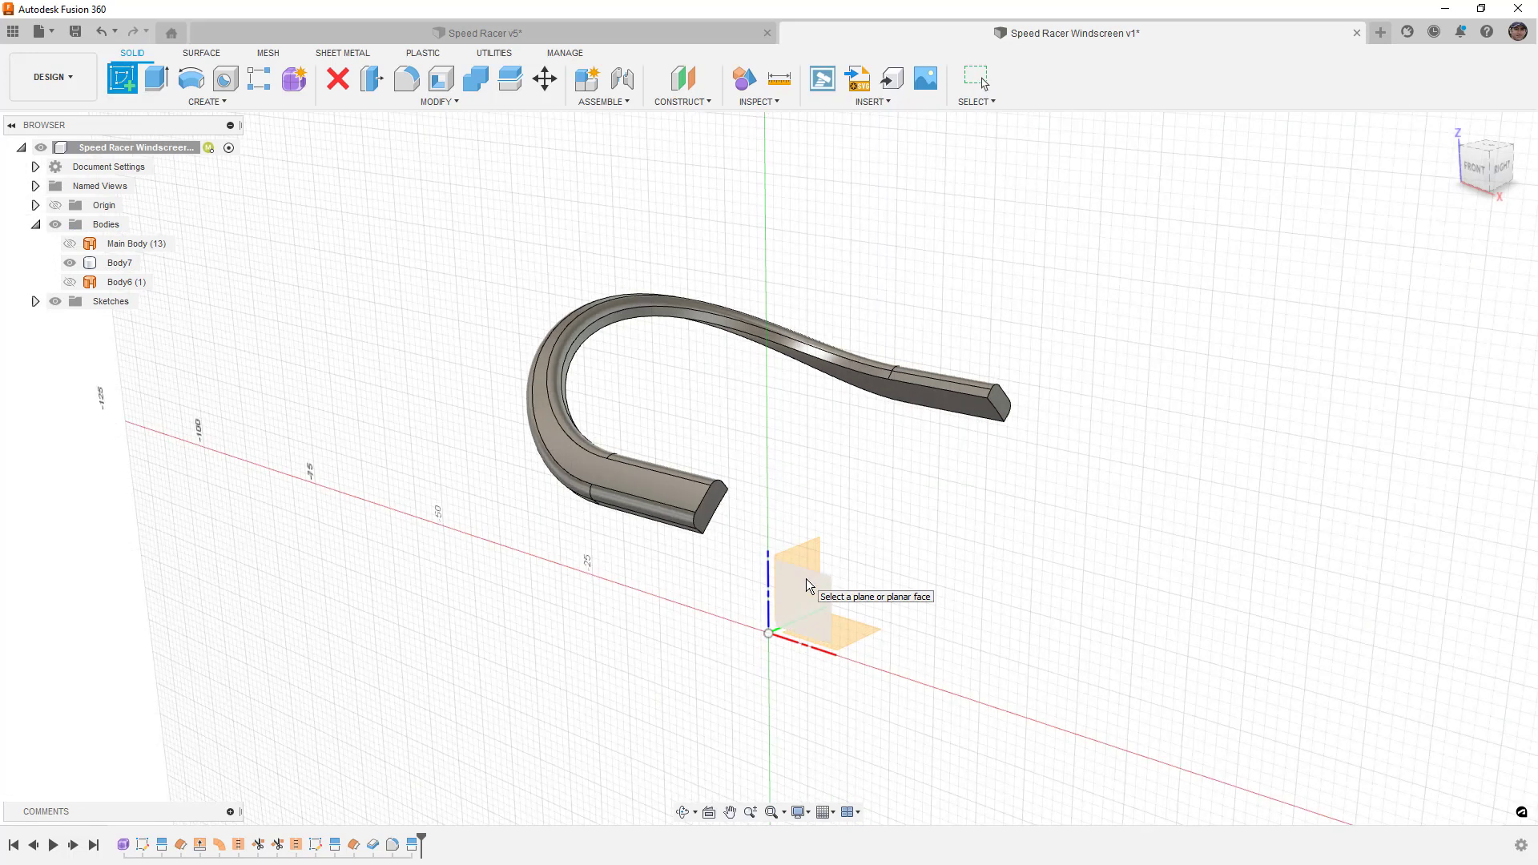
{"action": "left_click", "coordinate": [807, 586]}
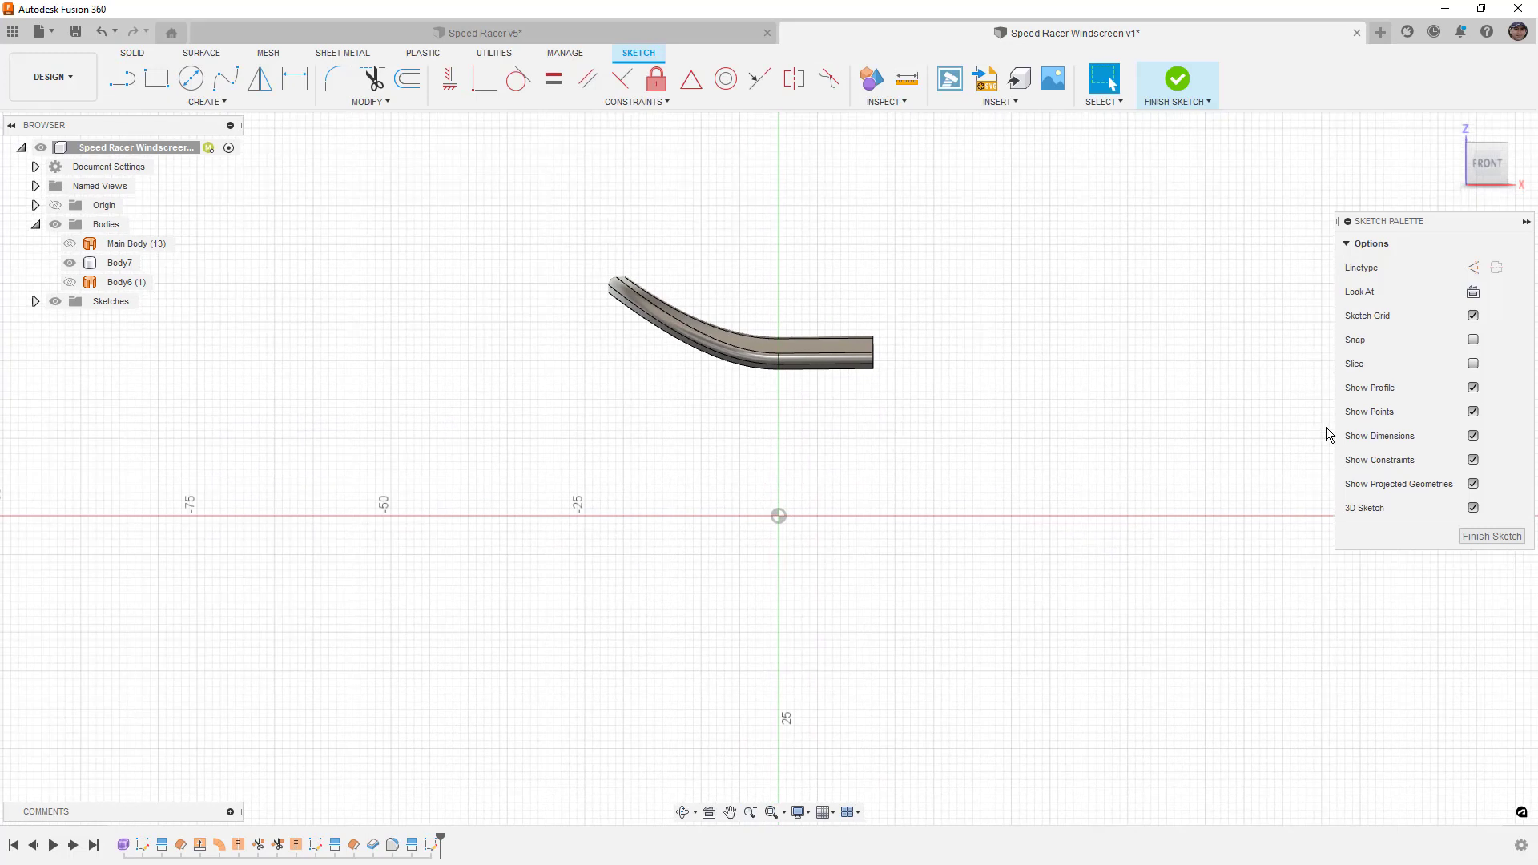
{"action": "left_click", "coordinate": [1473, 364]}
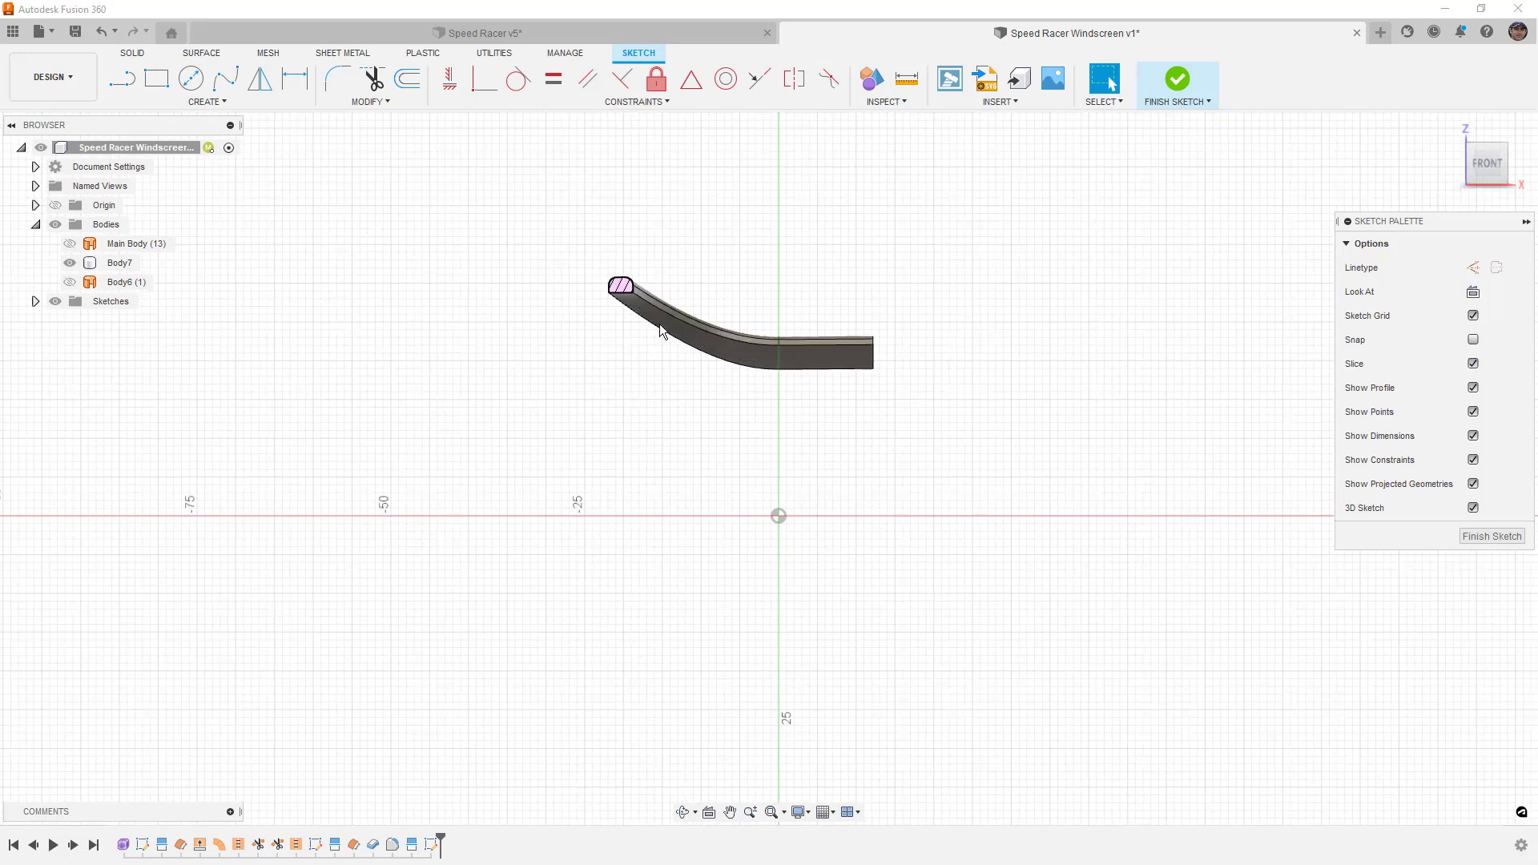
{"action": "scroll", "coordinate": [618, 286], "scroll_direction": "up", "scroll_amount": 3}
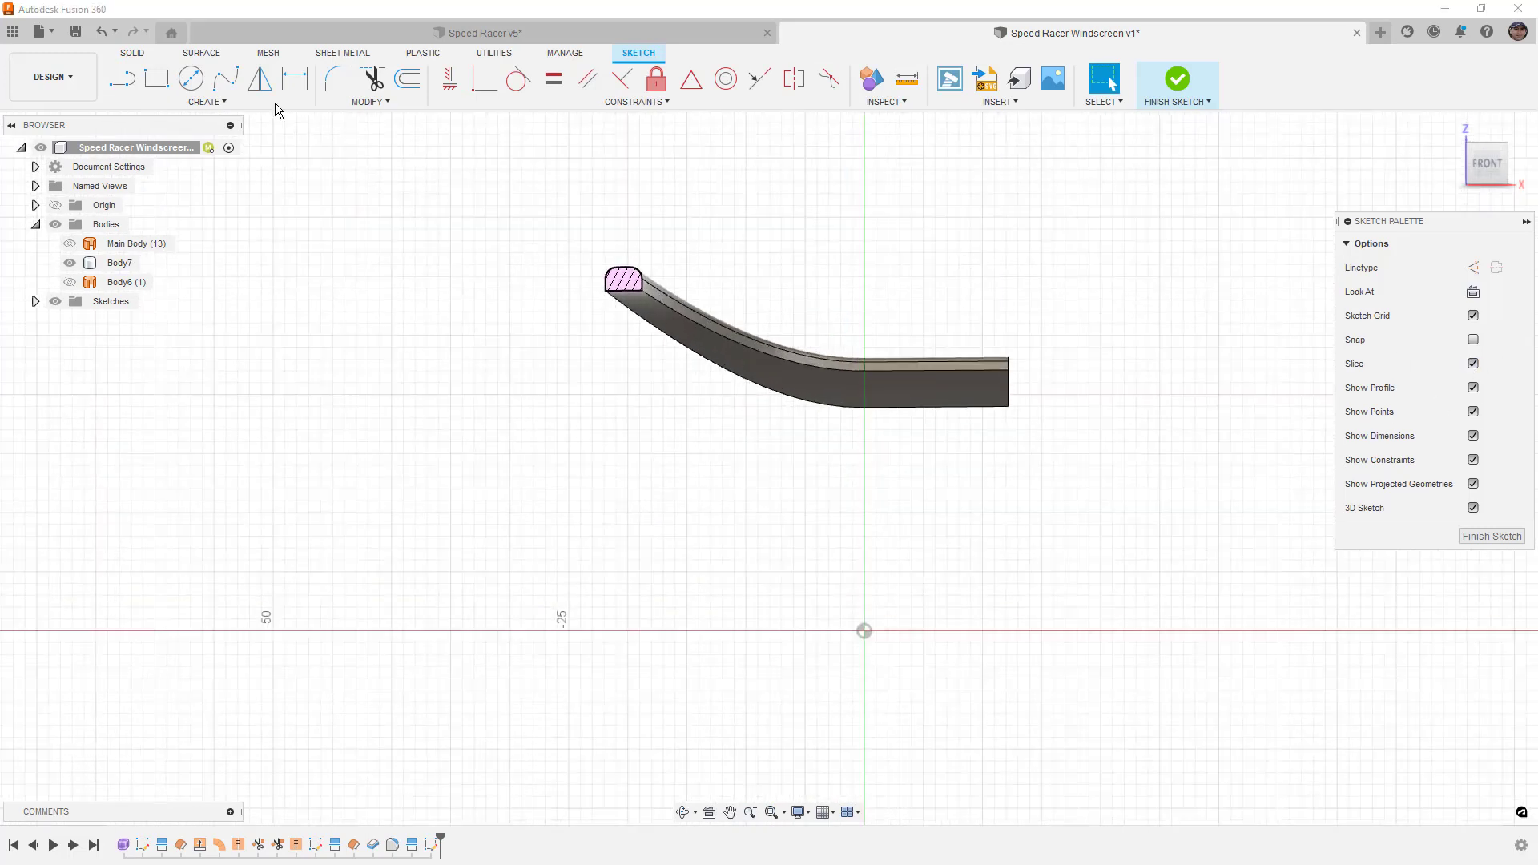
- Intersect the Body7 lip into the sketch to get its rounded end profile, then deselect the body
{"action": "left_click", "coordinate": [240, 103]}
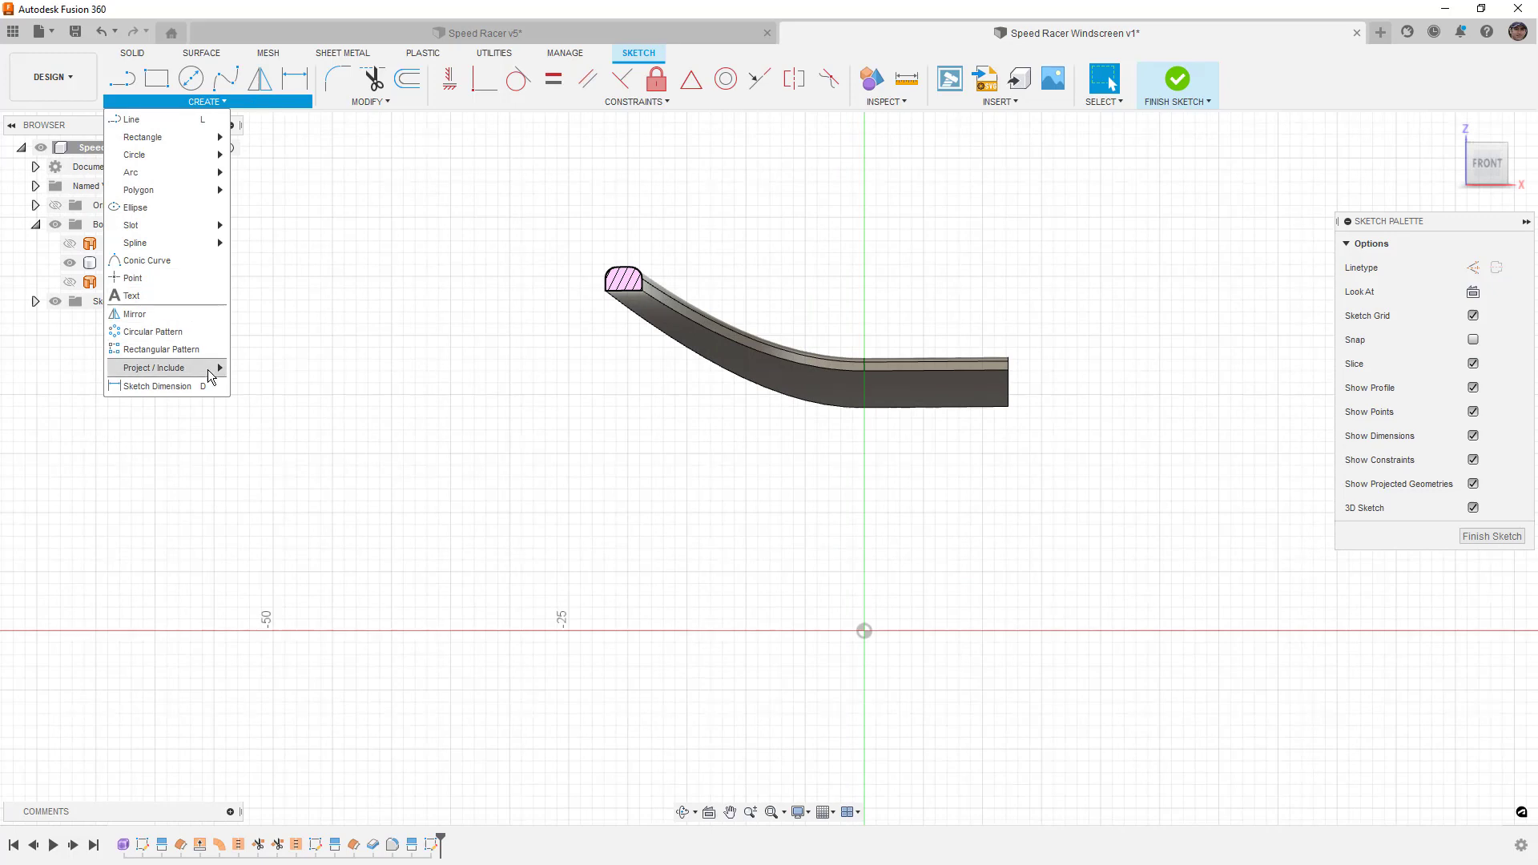
{"action": "mouse_move", "coordinate": [210, 375]}
{"action": "left_click", "coordinate": [257, 385]}
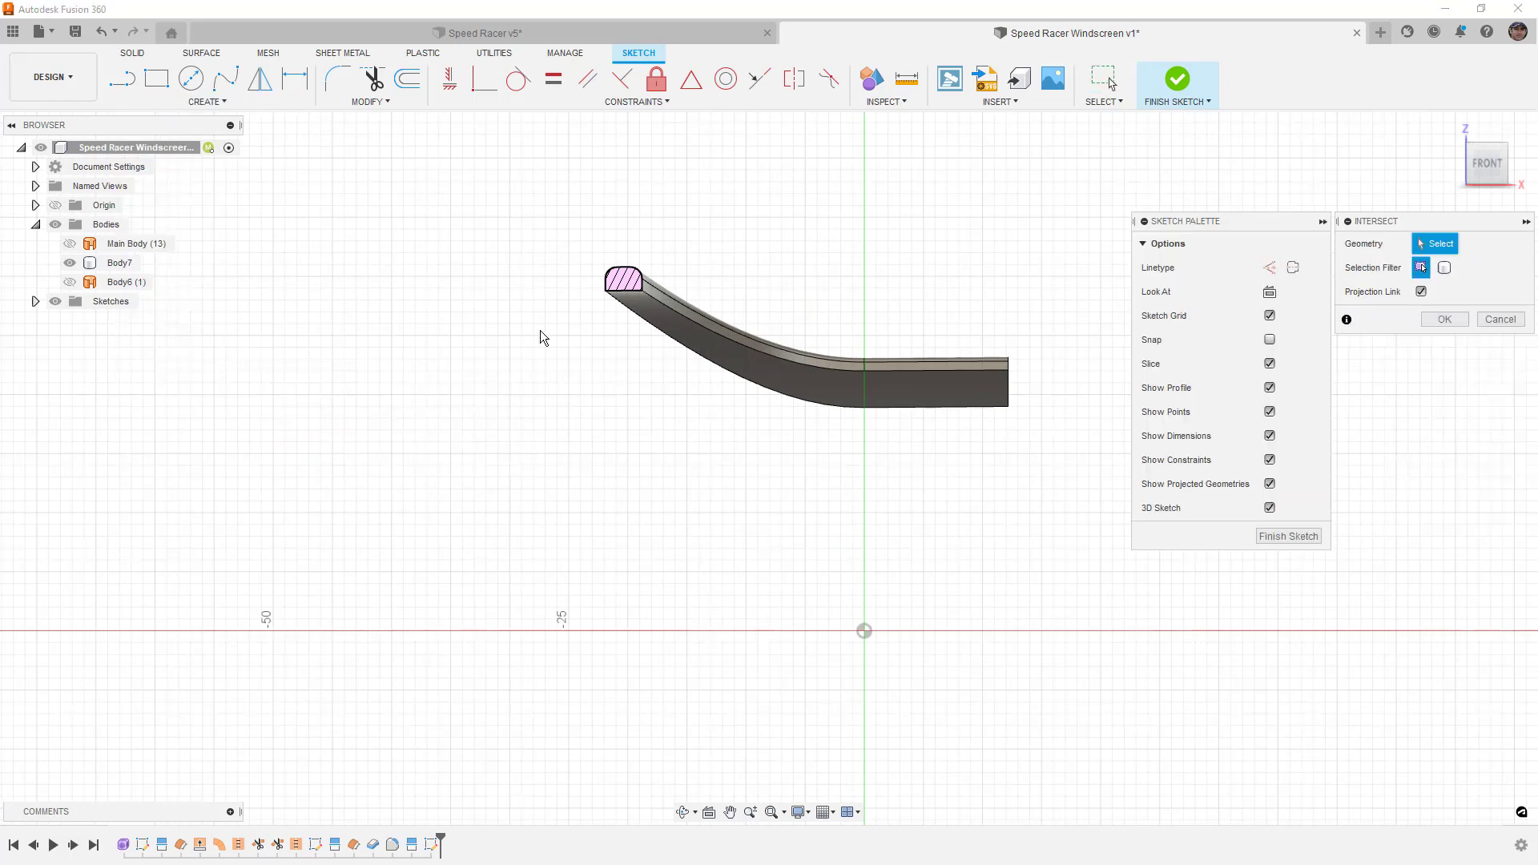
{"action": "left_click", "coordinate": [635, 309]}
{"action": "left_click", "coordinate": [1444, 319]}
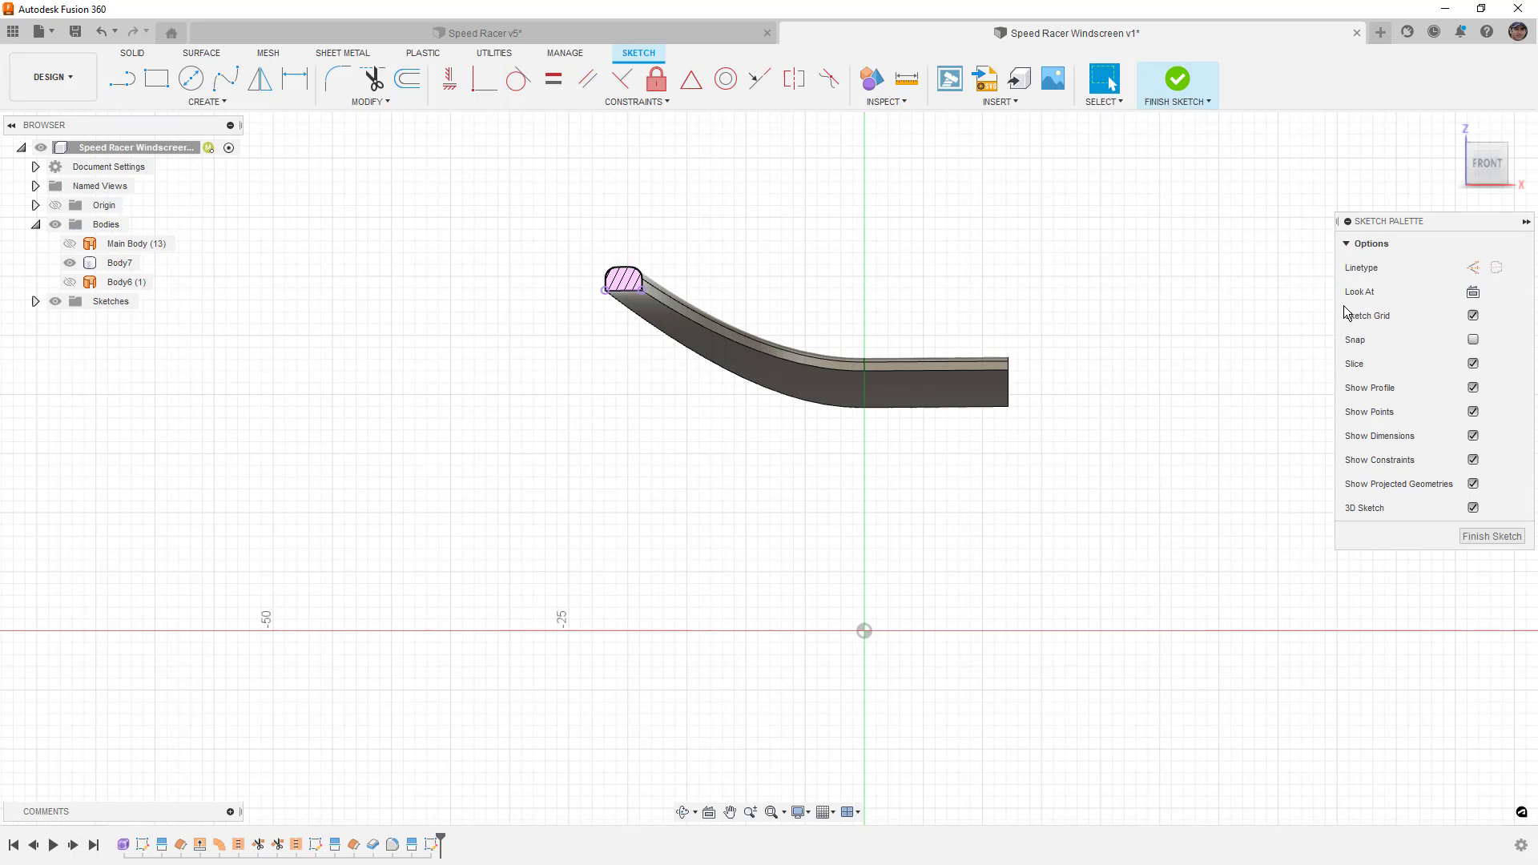
{"action": "scroll", "coordinate": [640, 295], "scroll_direction": "up", "scroll_amount": 5}
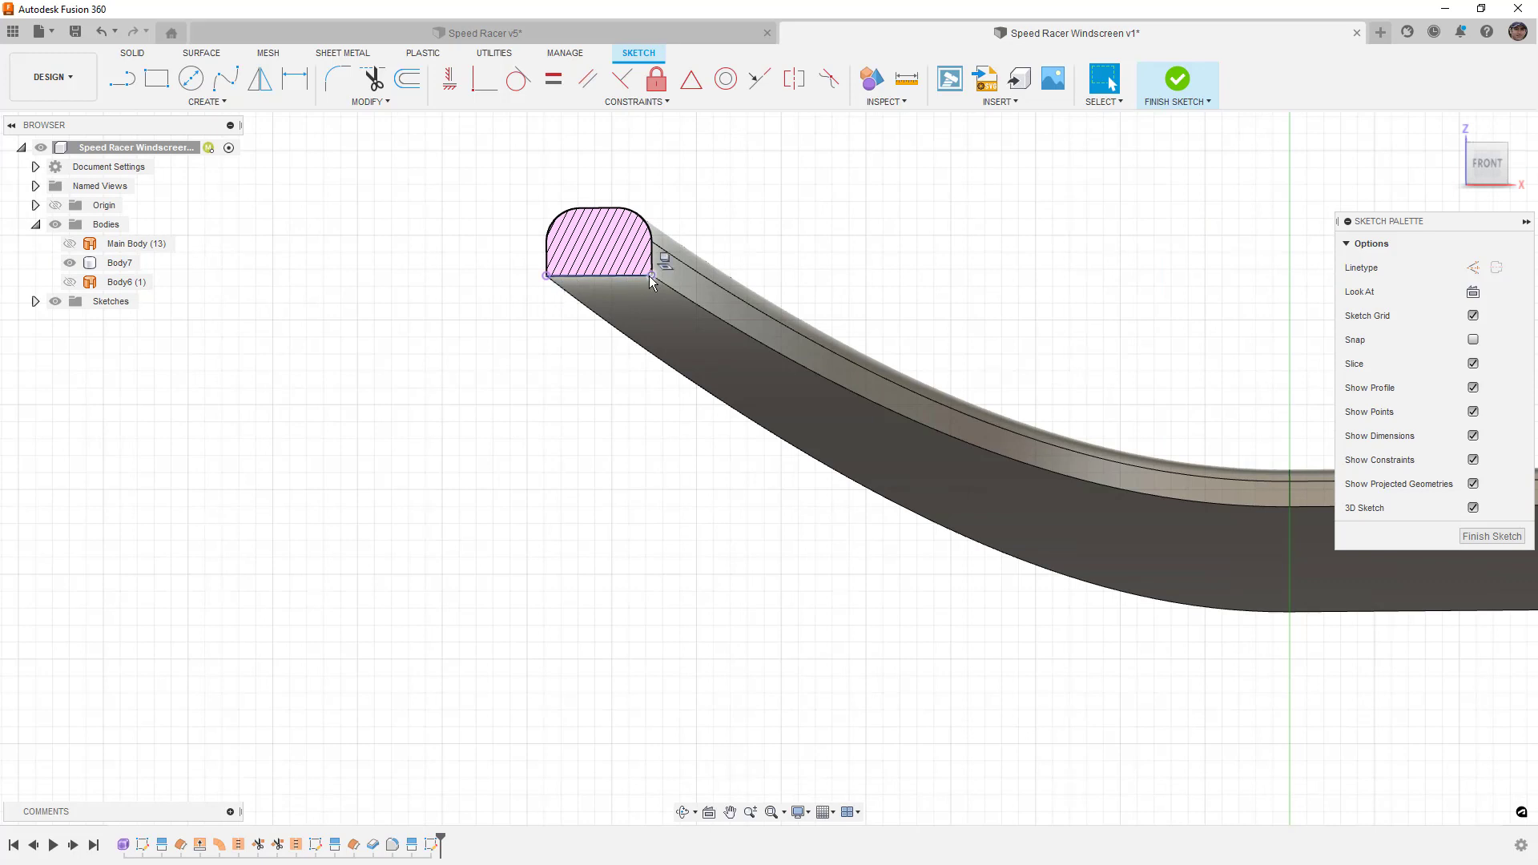
{"action": "scroll", "coordinate": [451, 344], "scroll_direction": "down", "scroll_amount": 2}
{"action": "middle_click_drag", "start_coordinate": [451, 359], "coordinate": [360, 443]}
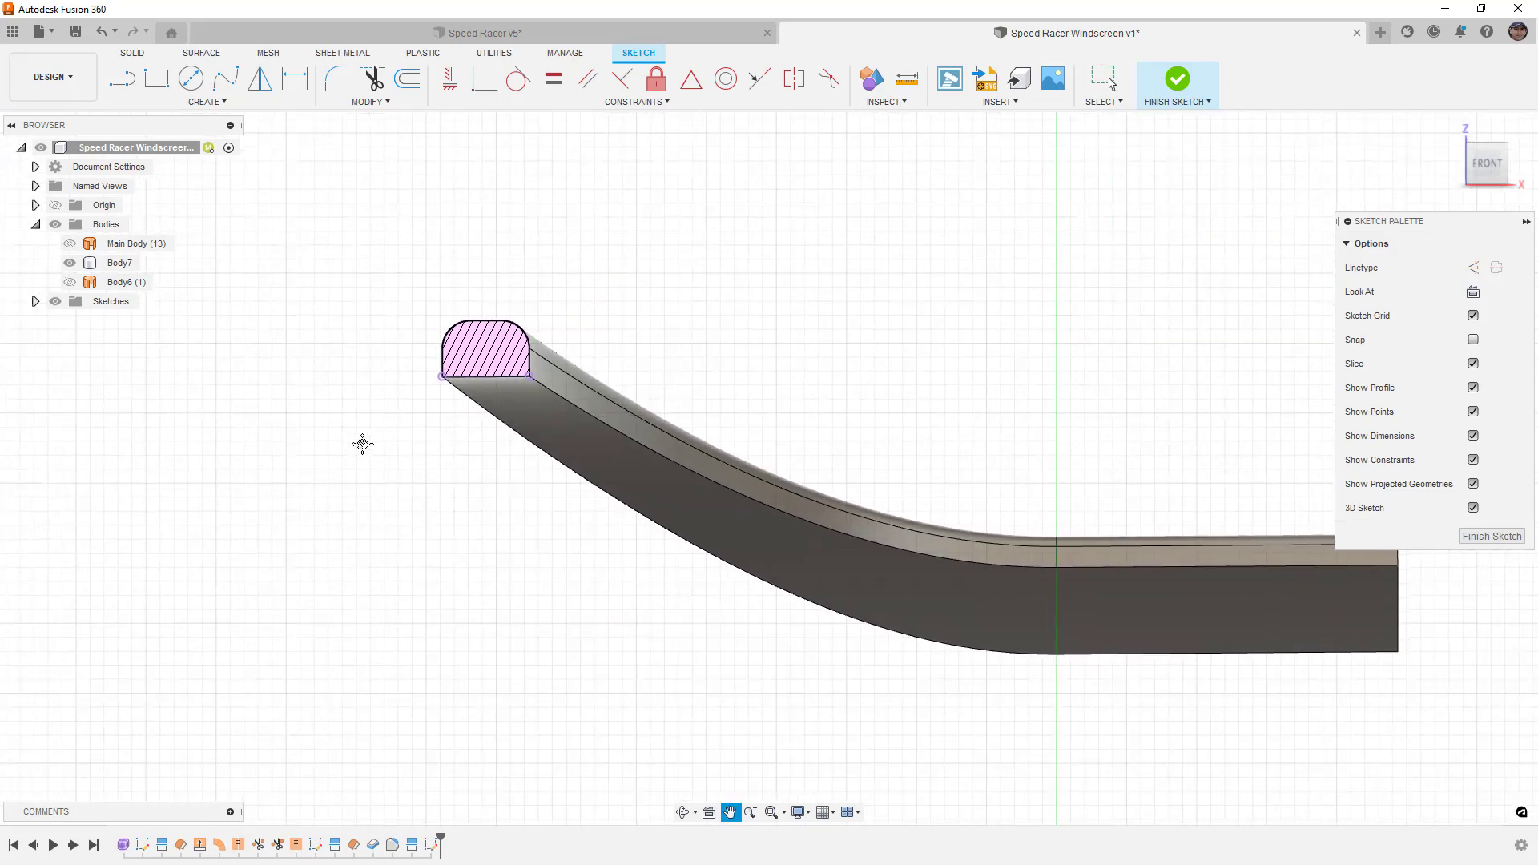
{"action": "left_click", "coordinate": [482, 390]}
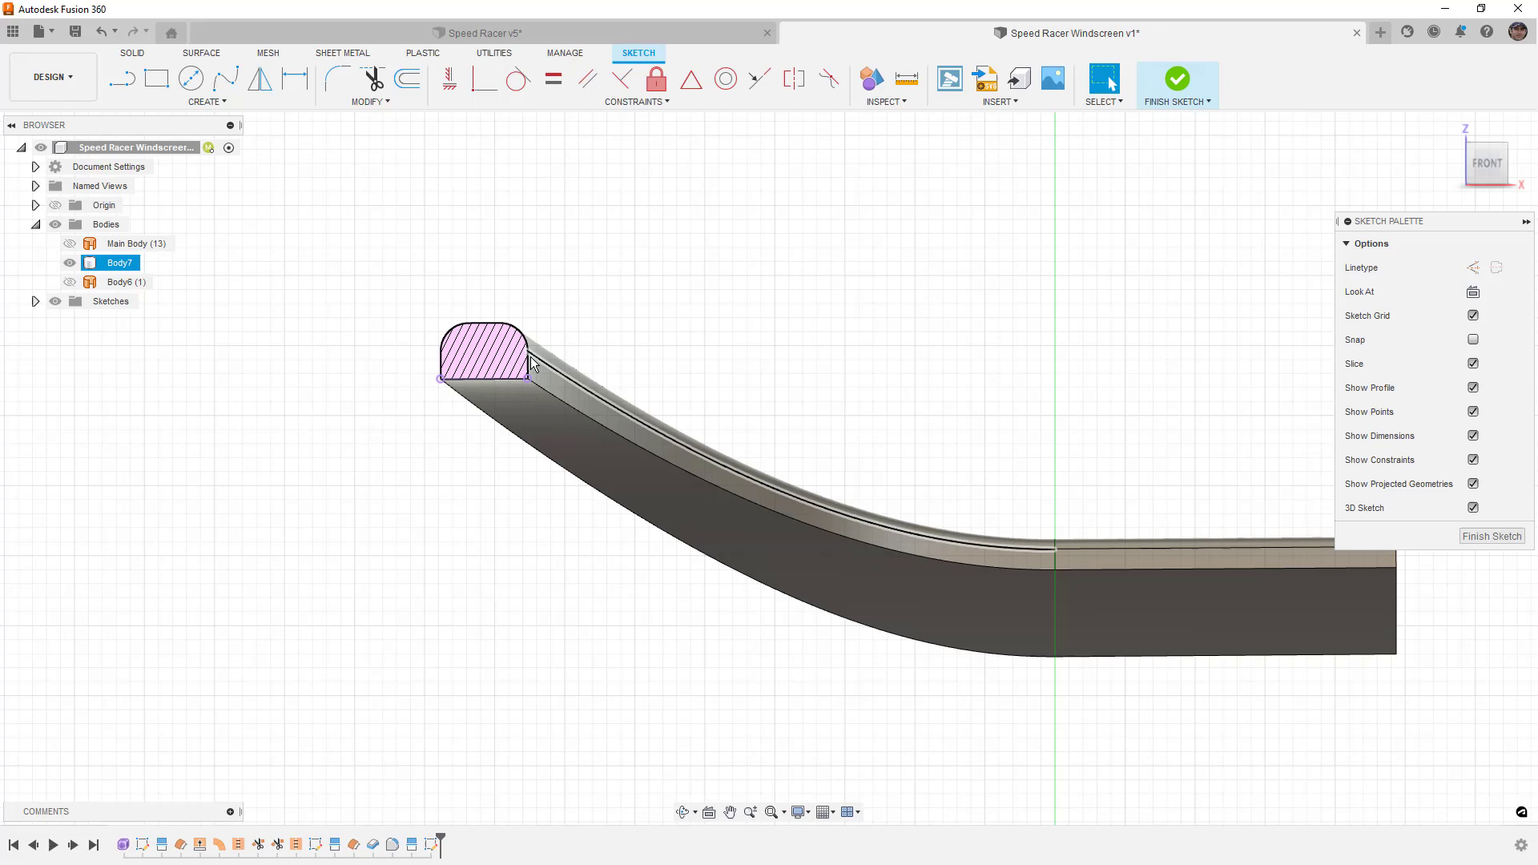
{"action": "key", "text": "Escape"}
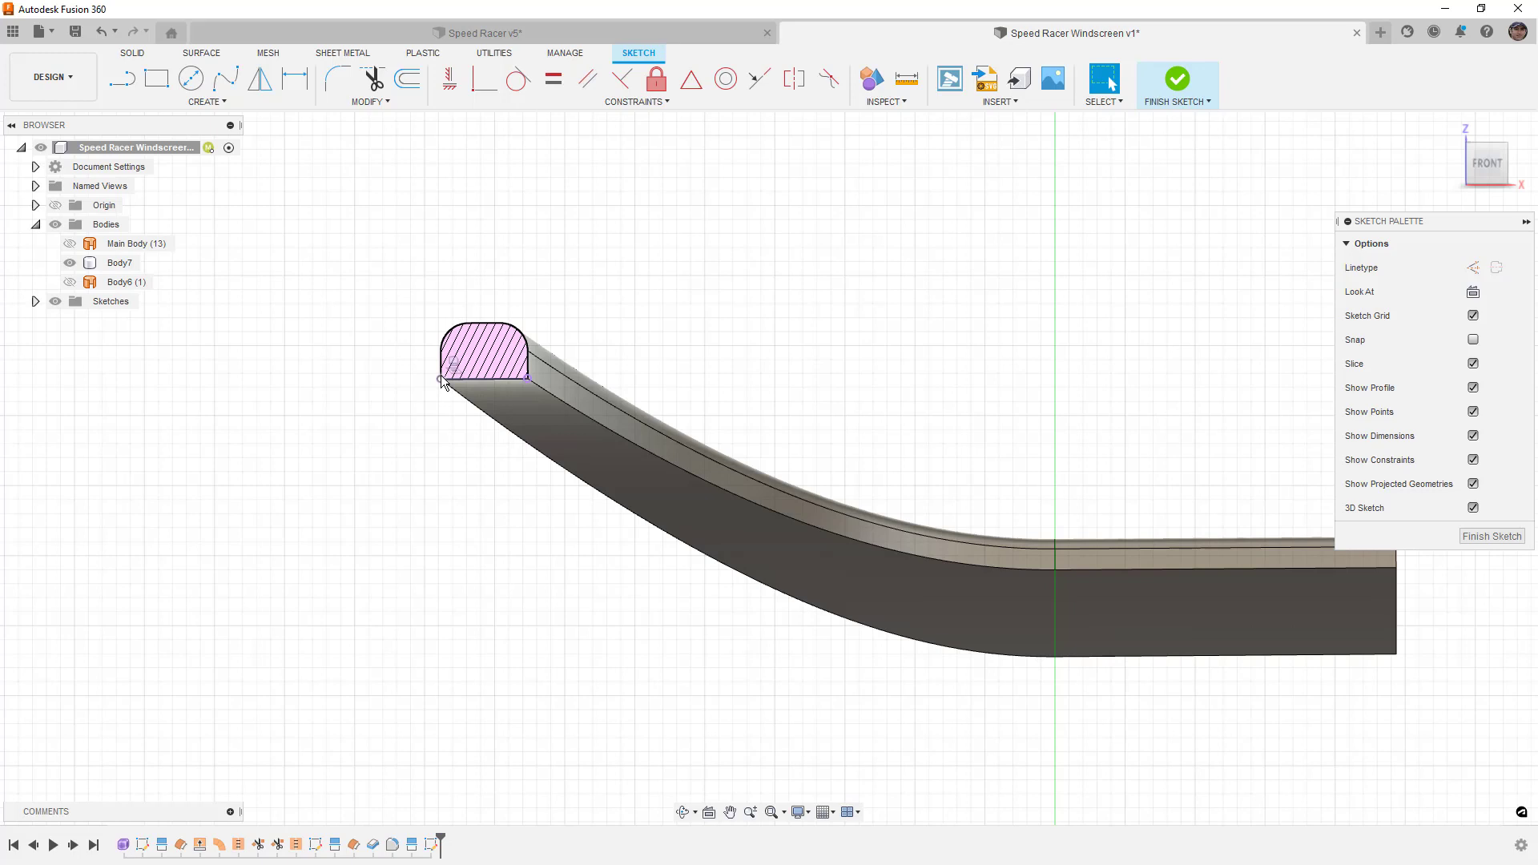
- Draw a two-point 3D fit point spline from the profile corner to a point above the rail
{"action": "left_click", "coordinate": [225, 77]}
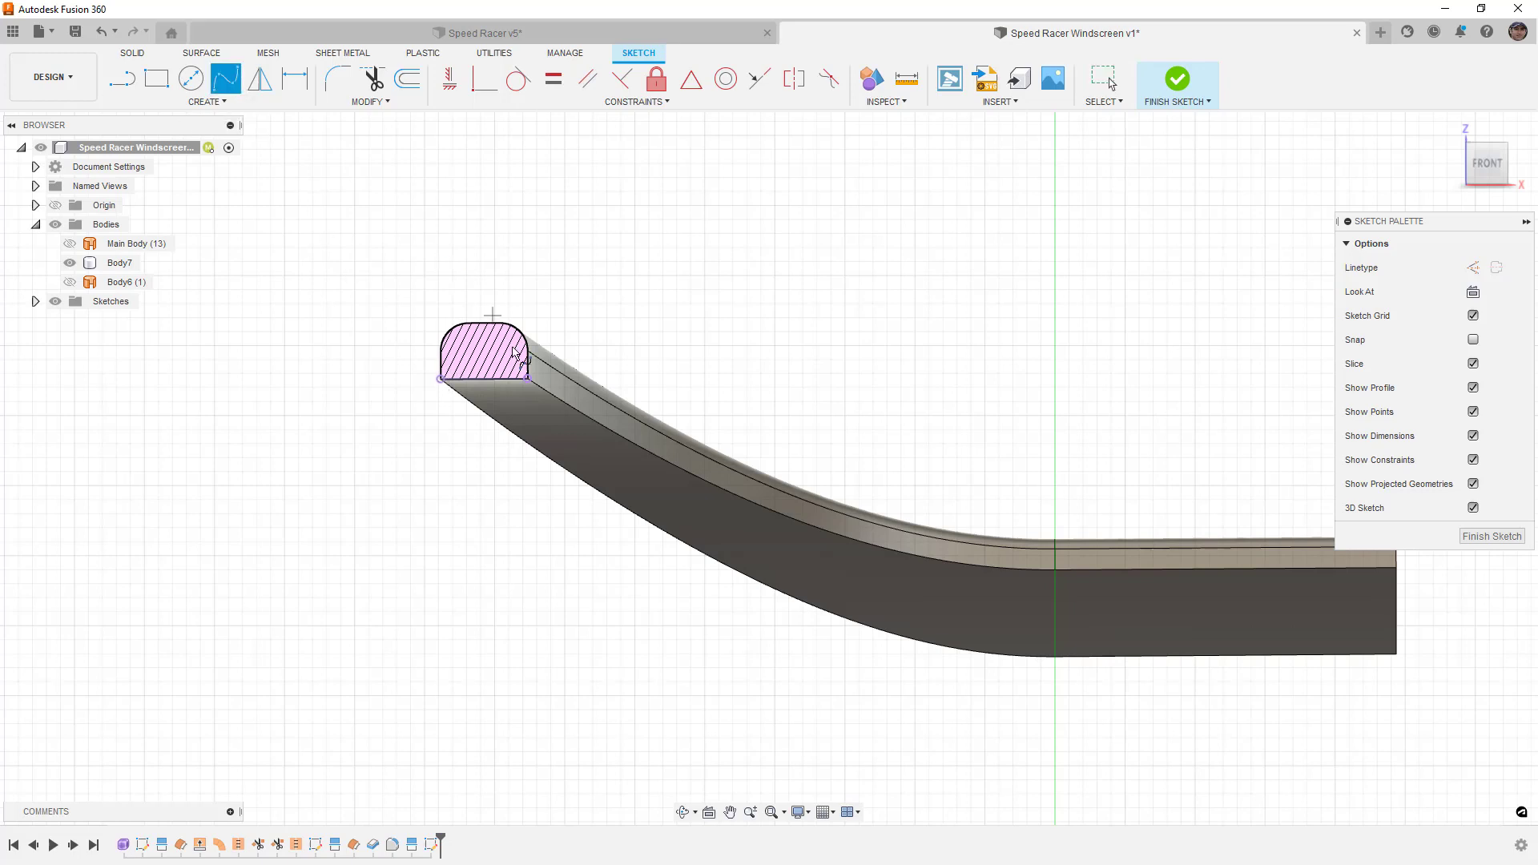
{"action": "left_click", "coordinate": [527, 376]}
{"action": "scroll", "coordinate": [673, 337], "scroll_direction": "down", "scroll_amount": 5}
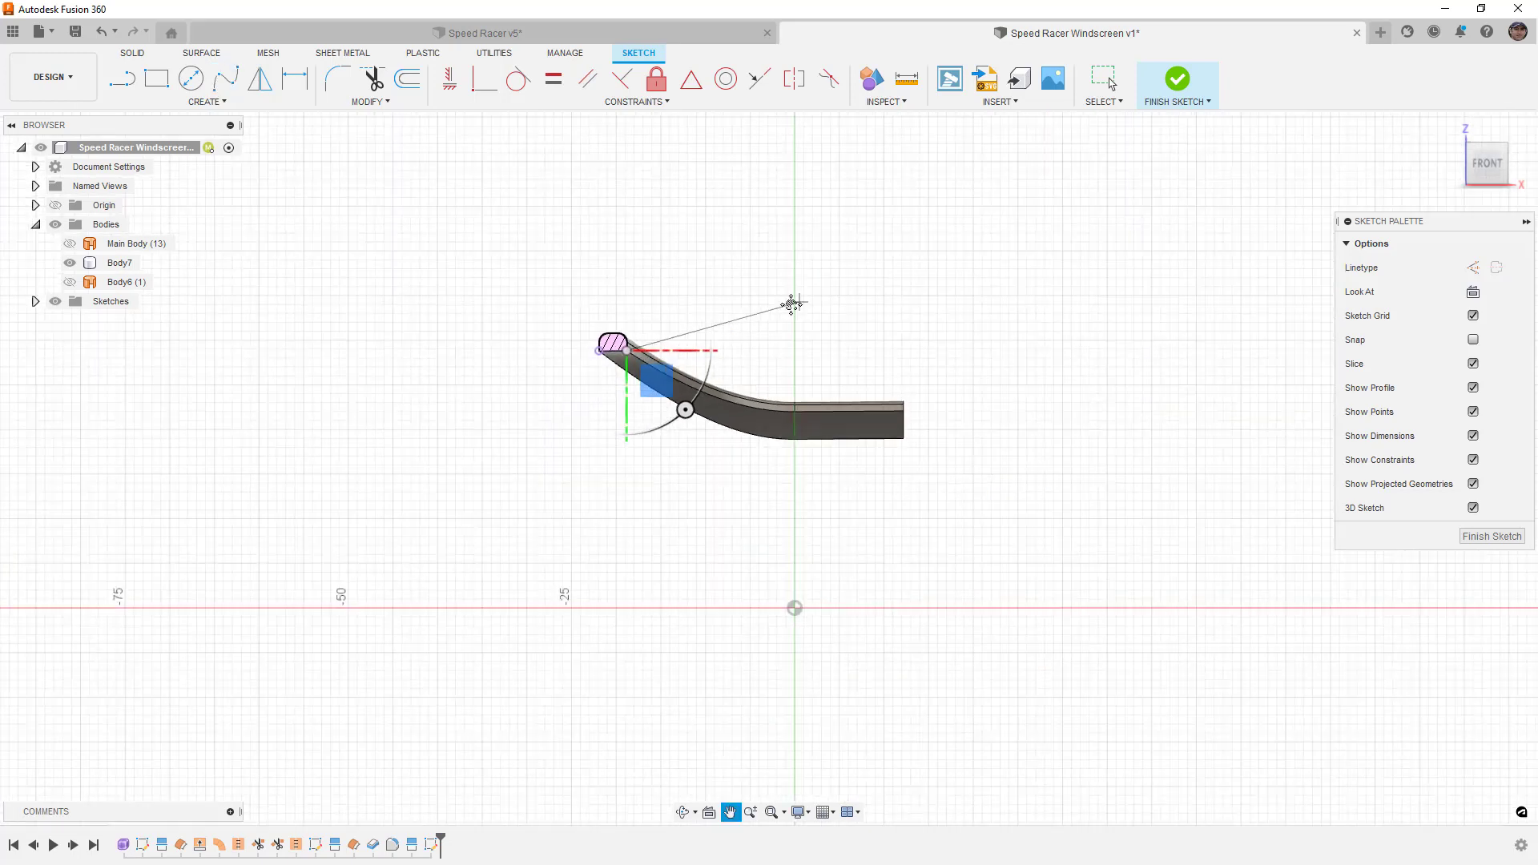
{"action": "middle_click_drag", "start_coordinate": [792, 304], "coordinate": [580, 382]}
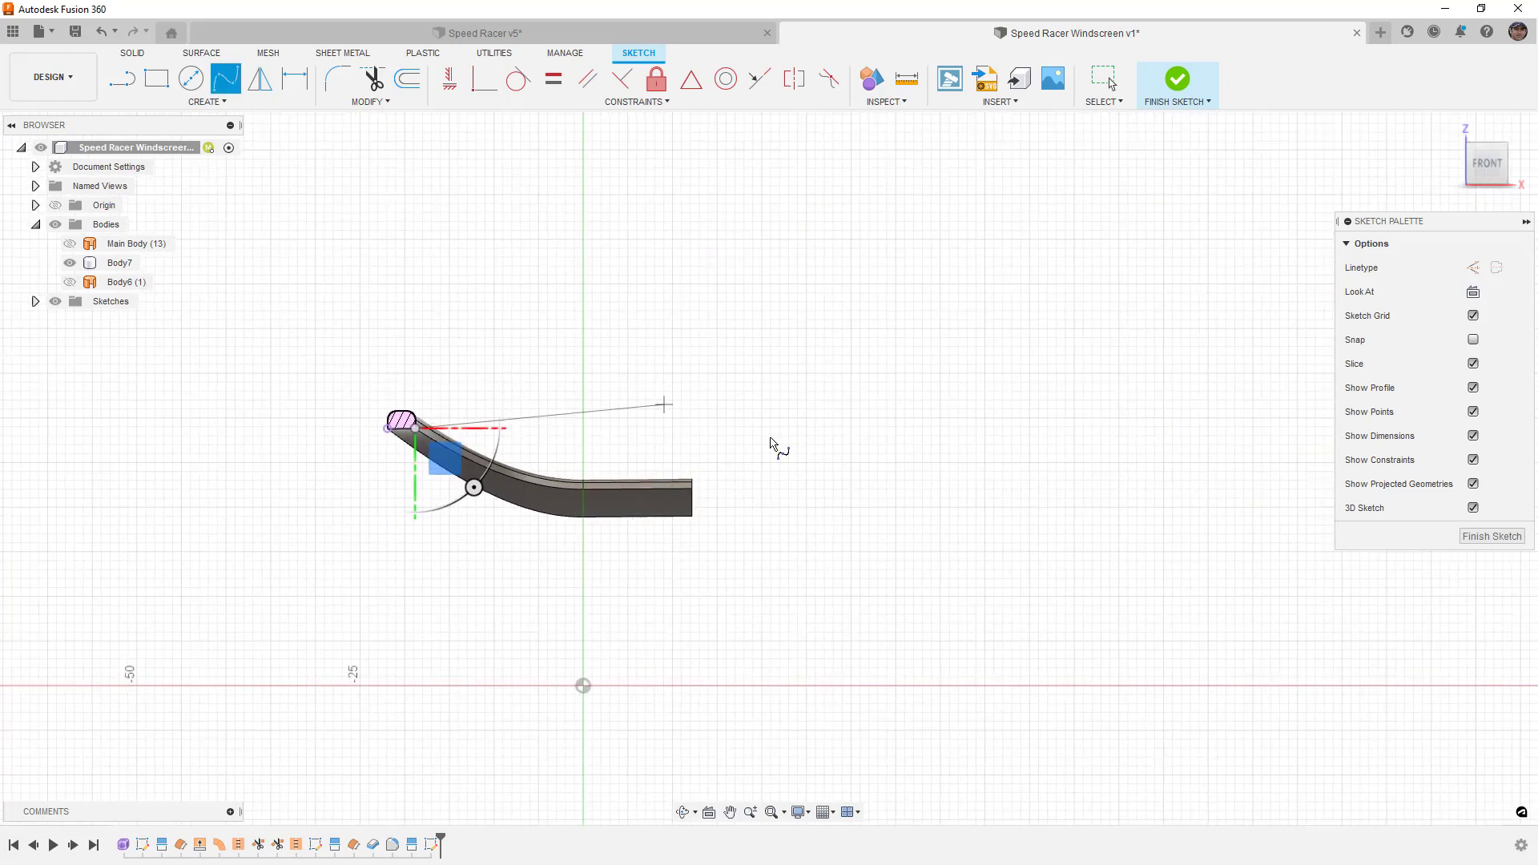
{"action": "left_click", "coordinate": [1473, 508]}
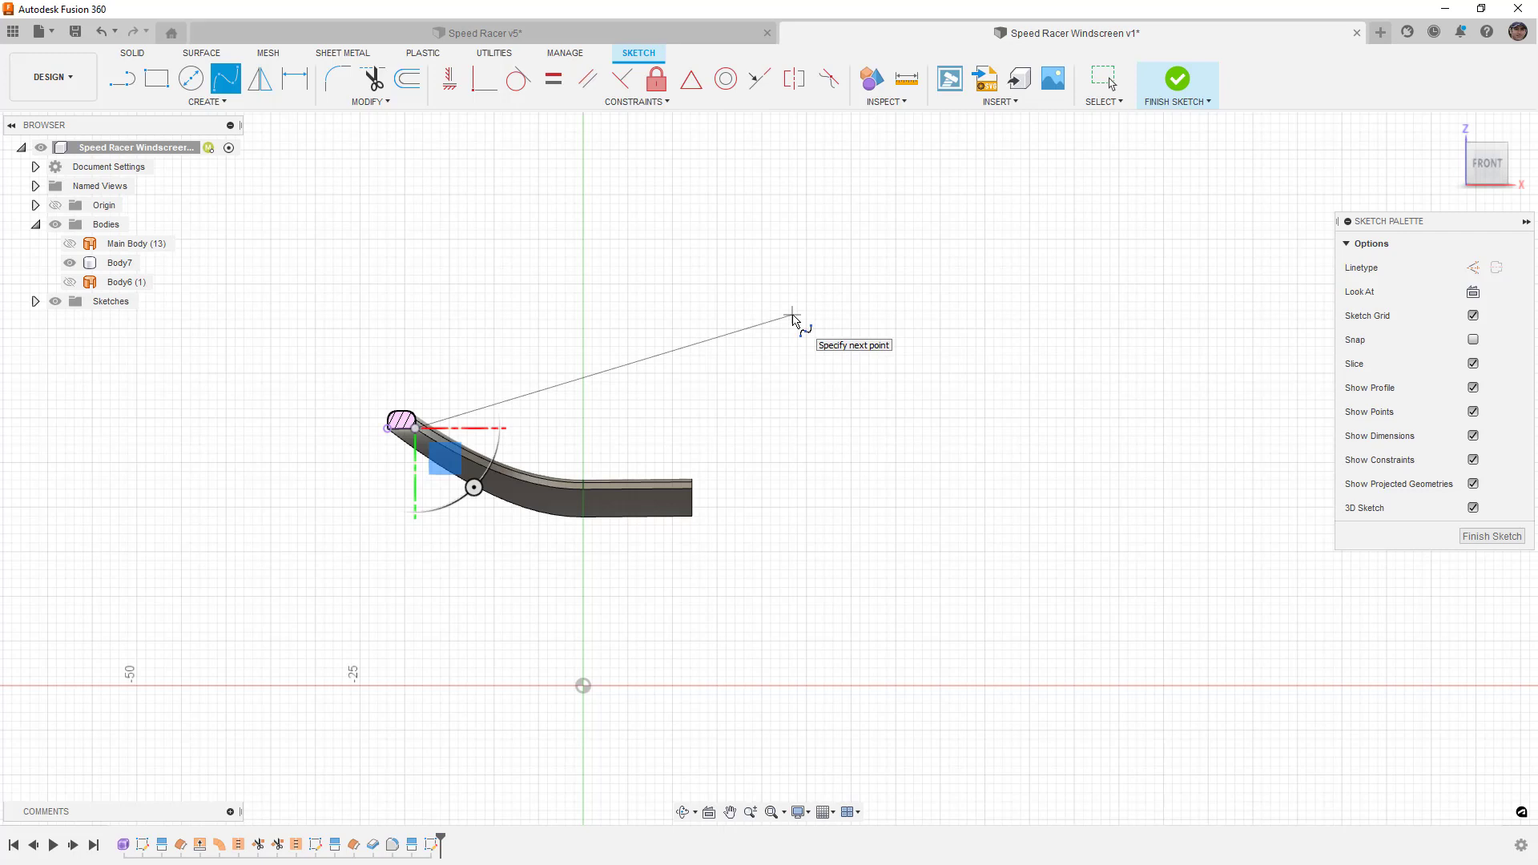
{"action": "left_click", "coordinate": [793, 316]}
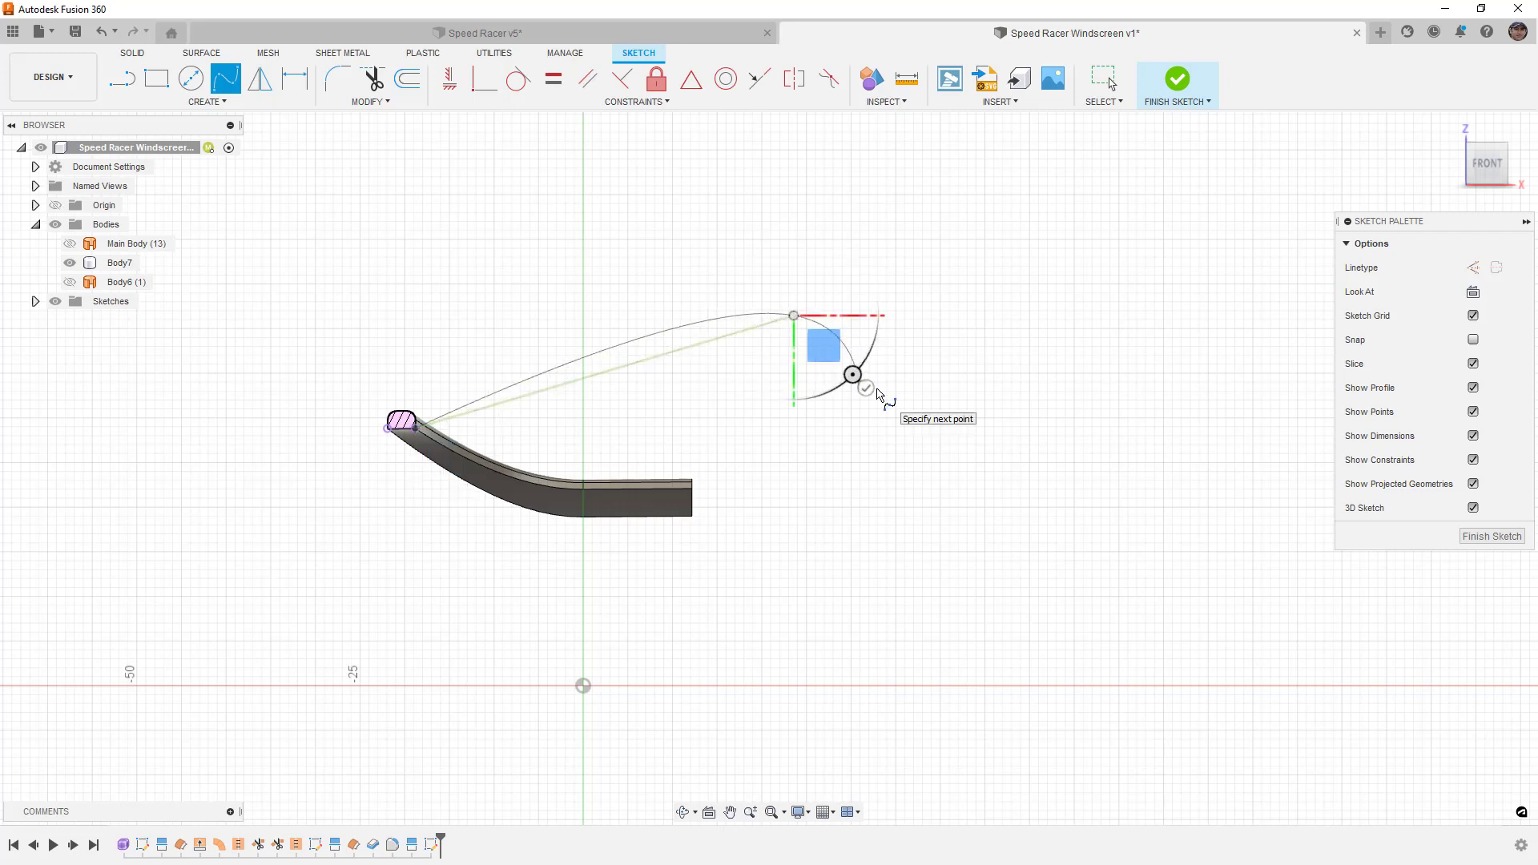
{"action": "left_click", "coordinate": [865, 389]}
{"action": "key", "text": "Escape"}
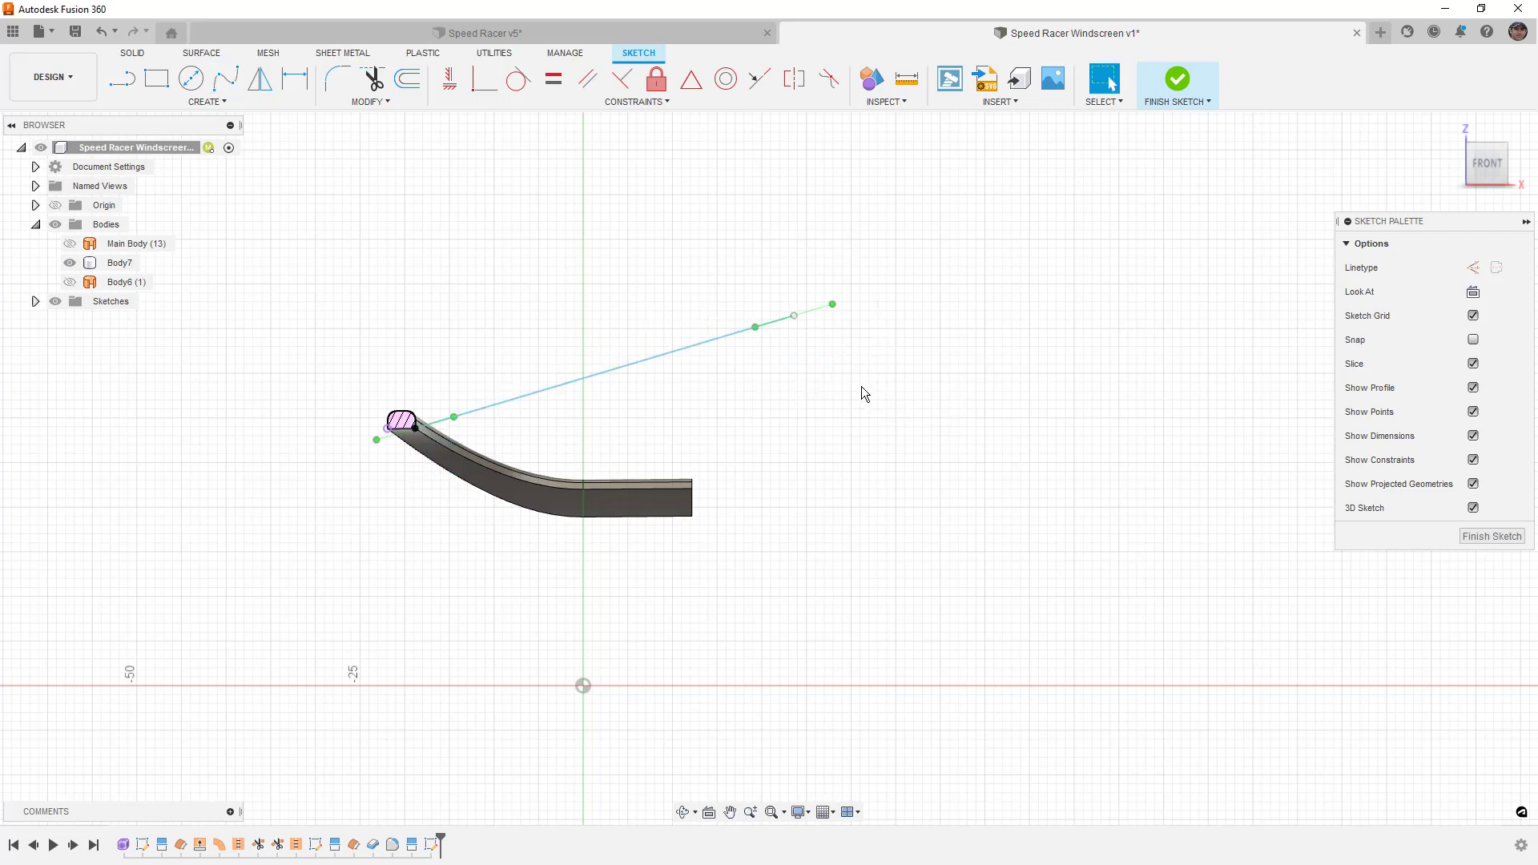
- Drag the spline's handles to bend it into an upward arc, then finish the sketch
{"action": "left_click", "coordinate": [698, 345]}
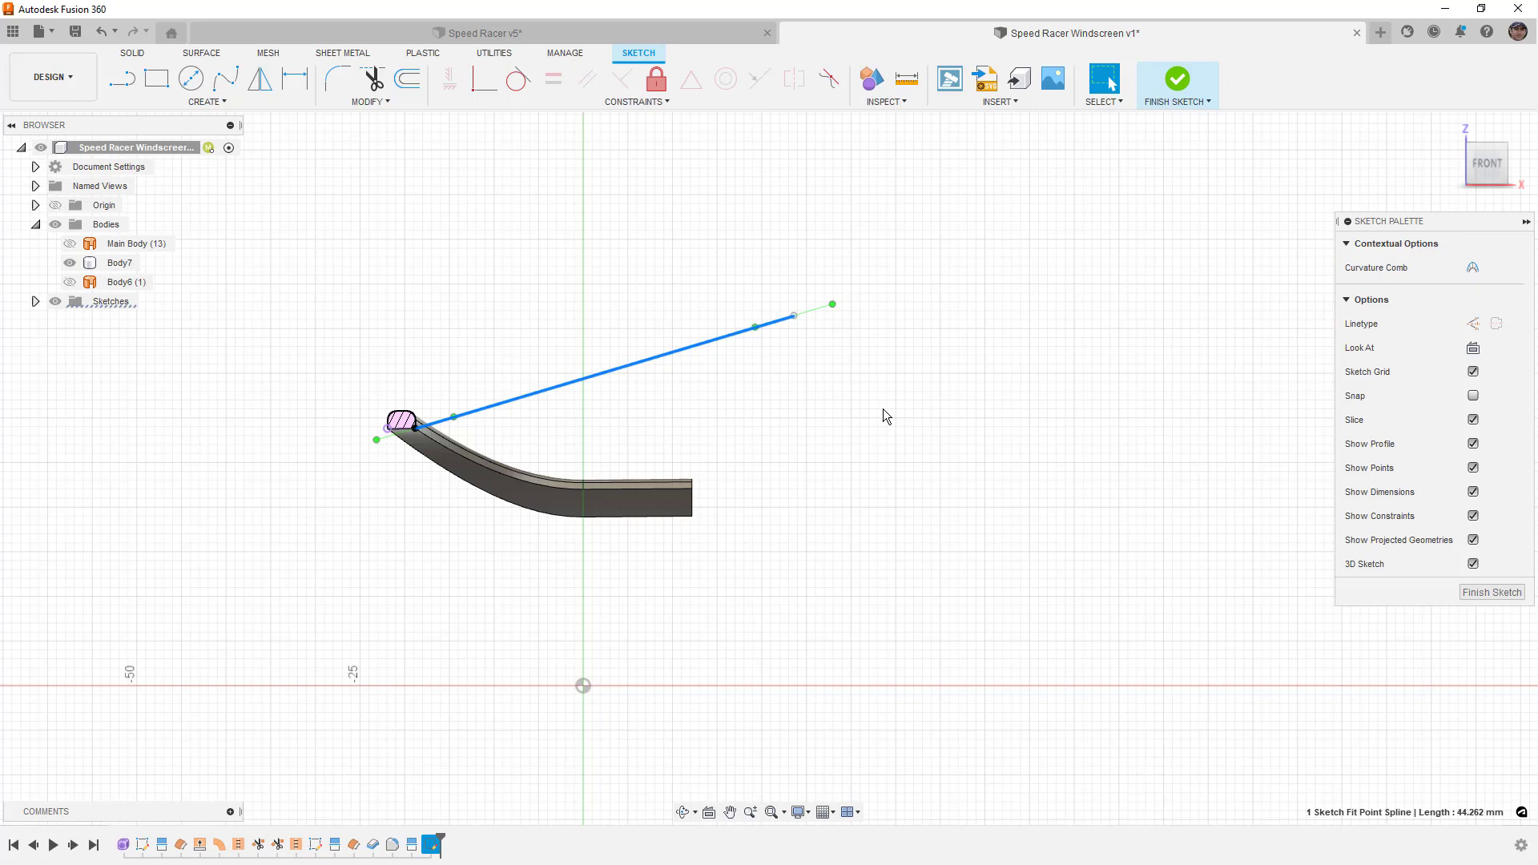
{"action": "left_click_drag", "start_coordinate": [756, 329], "coordinate": [729, 315]}
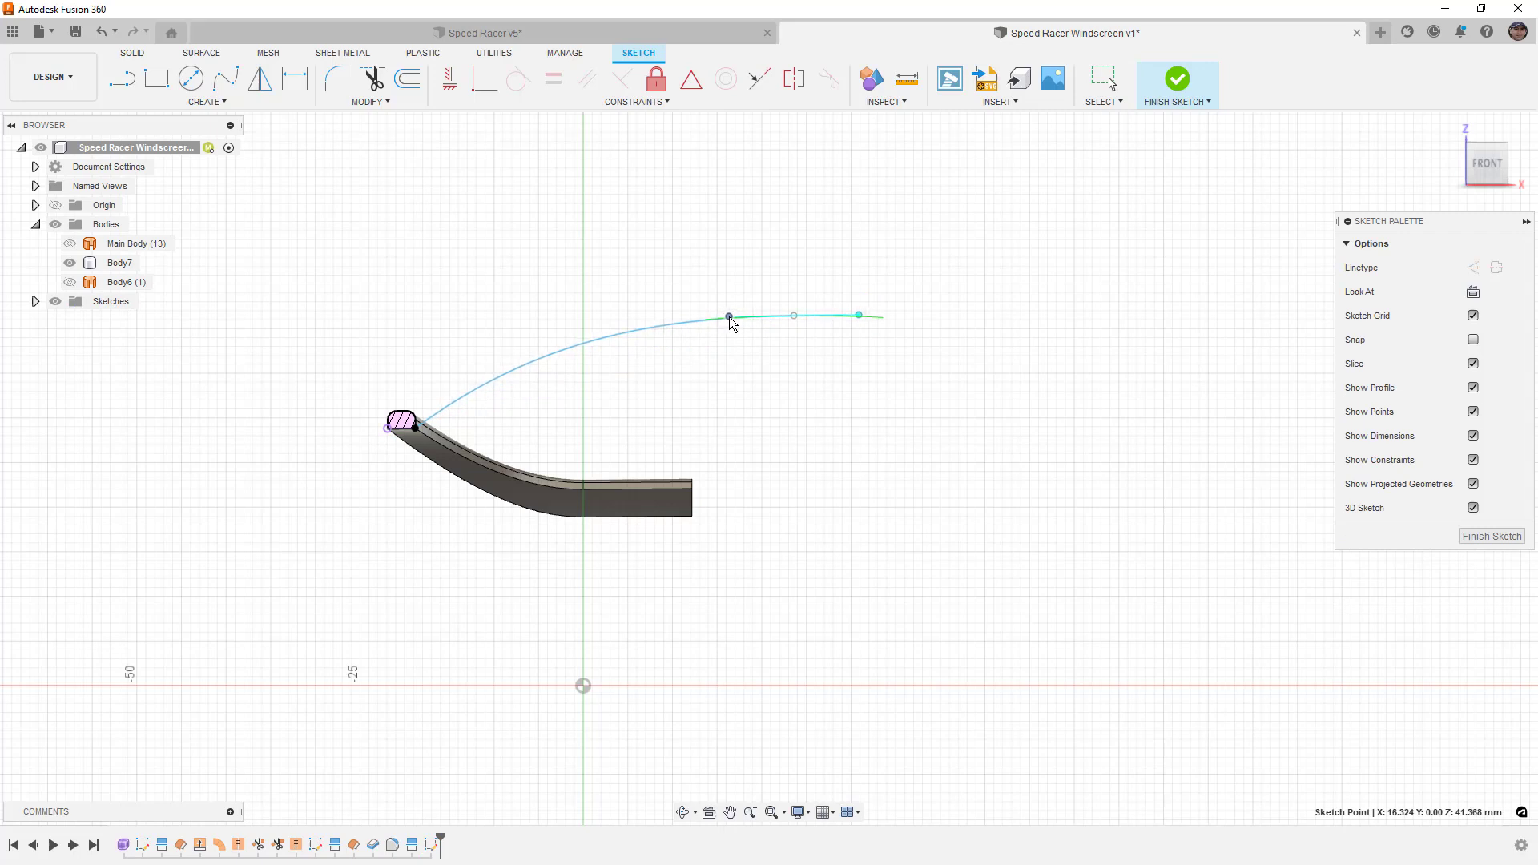
{"action": "key", "text": "Escape"}
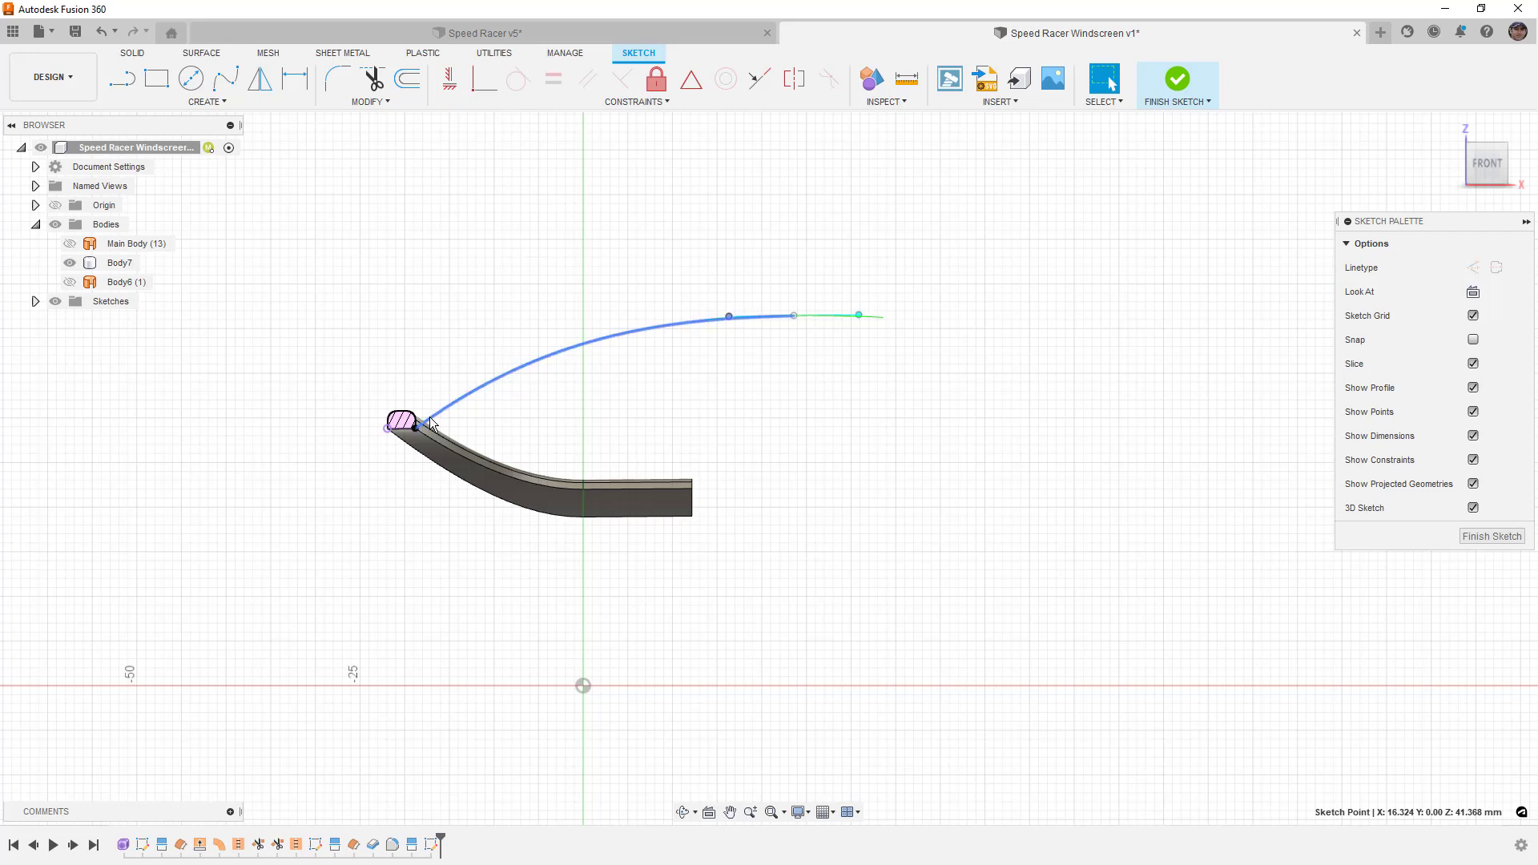
{"action": "left_click", "coordinate": [492, 389]}
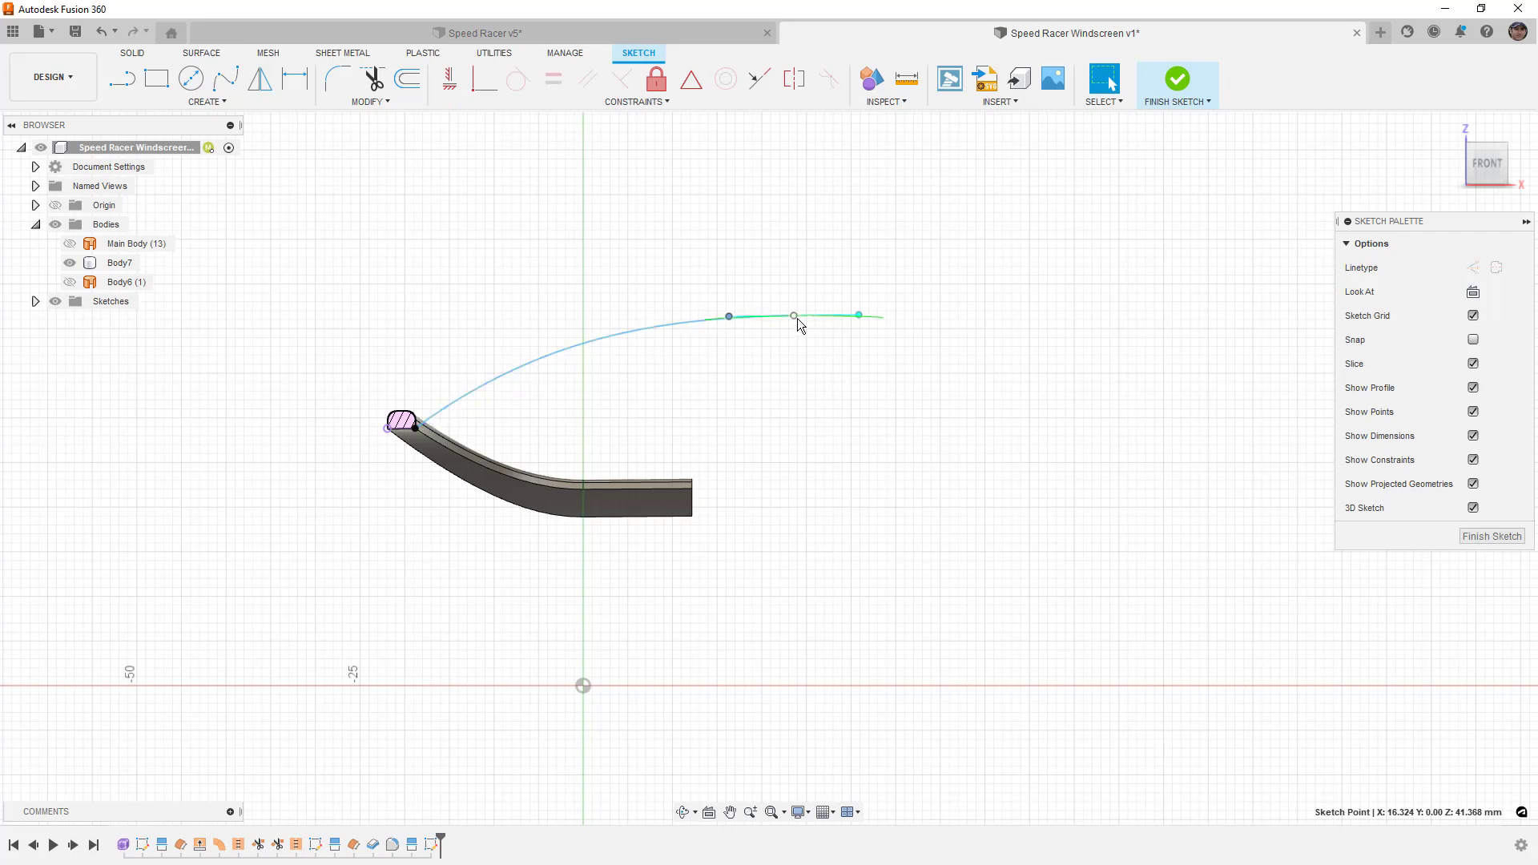
{"action": "left_click_drag", "start_coordinate": [795, 316], "coordinate": [793, 300]}
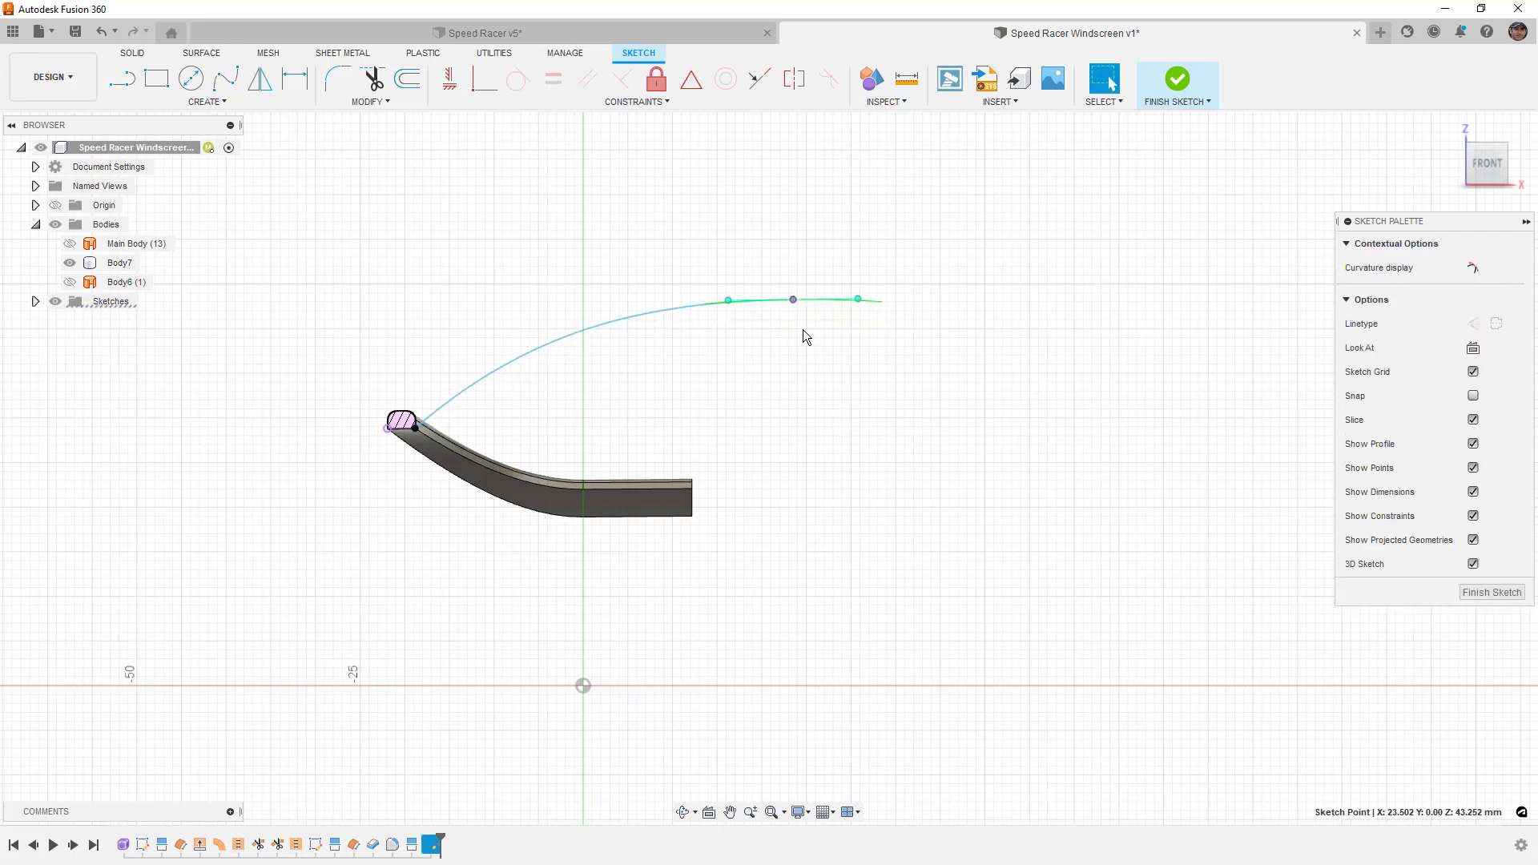
{"action": "left_click", "coordinate": [1177, 79]}
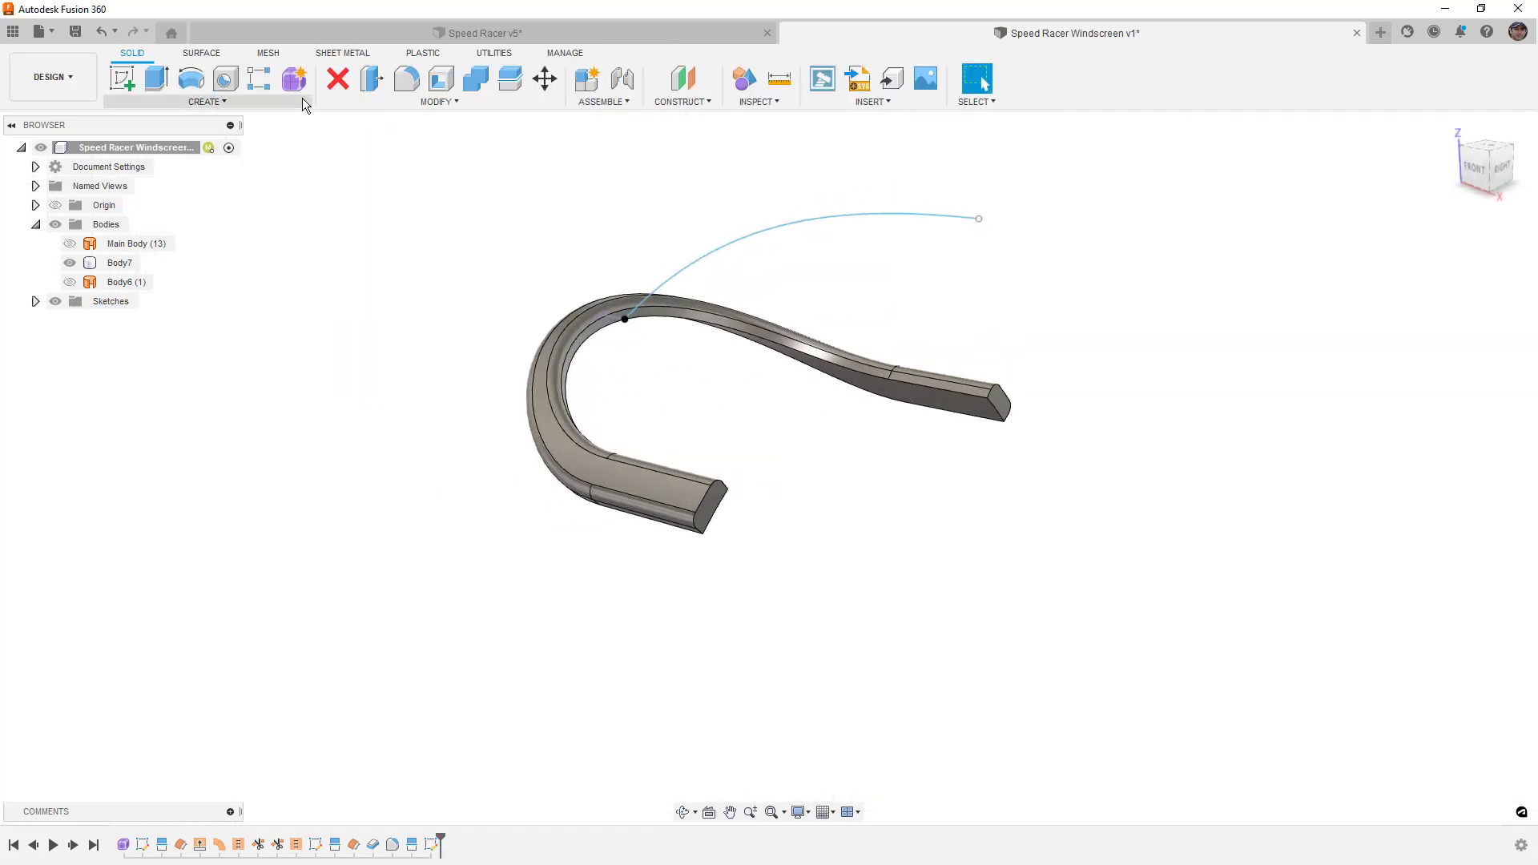
- Surface-extrude the arched spline -3 mm as a new body, Body13
{"action": "left_click", "coordinate": [205, 56]}
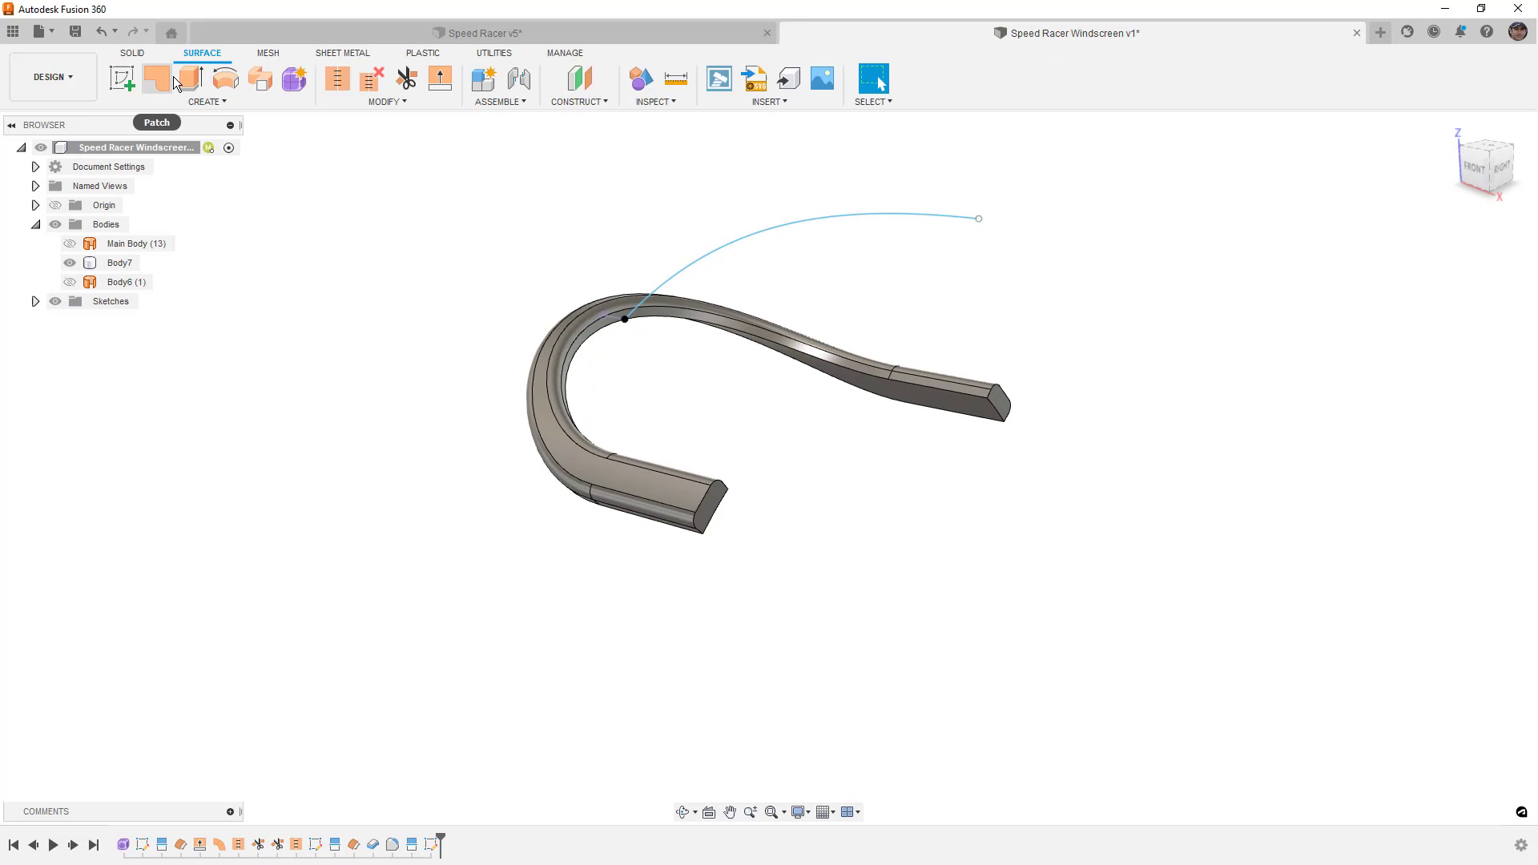
{"action": "left_click", "coordinate": [191, 78]}
{"action": "left_click", "coordinate": [762, 228]}
{"action": "middle_click_drag", "start_coordinate": [707, 230], "coordinate": [809, 241], "text": "shift"}
{"action": "left_click_drag", "start_coordinate": [809, 234], "coordinate": [782, 238]}
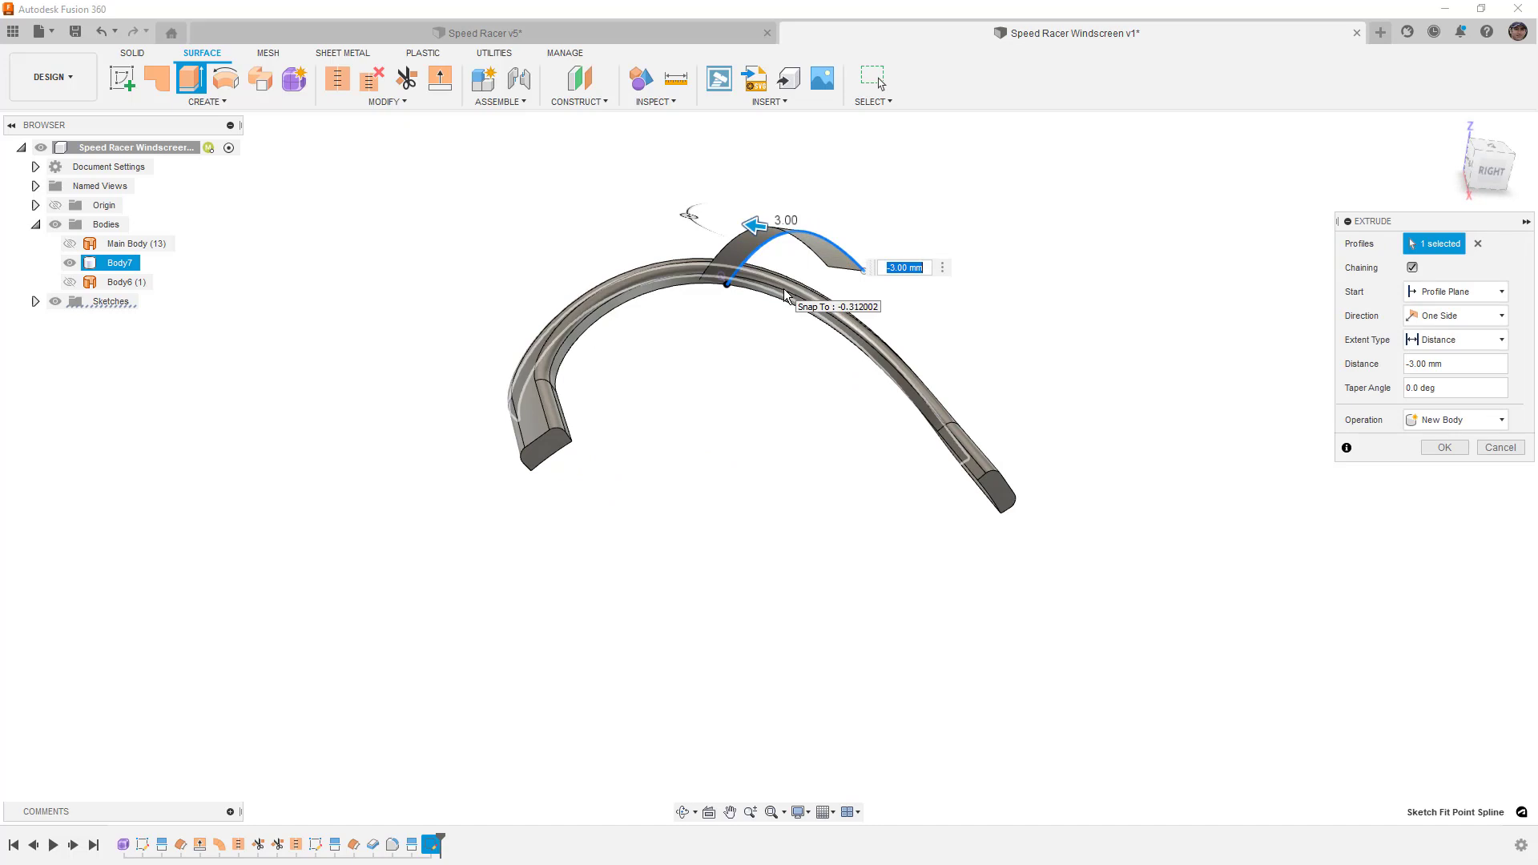
{"action": "left_click", "coordinate": [1444, 447]}
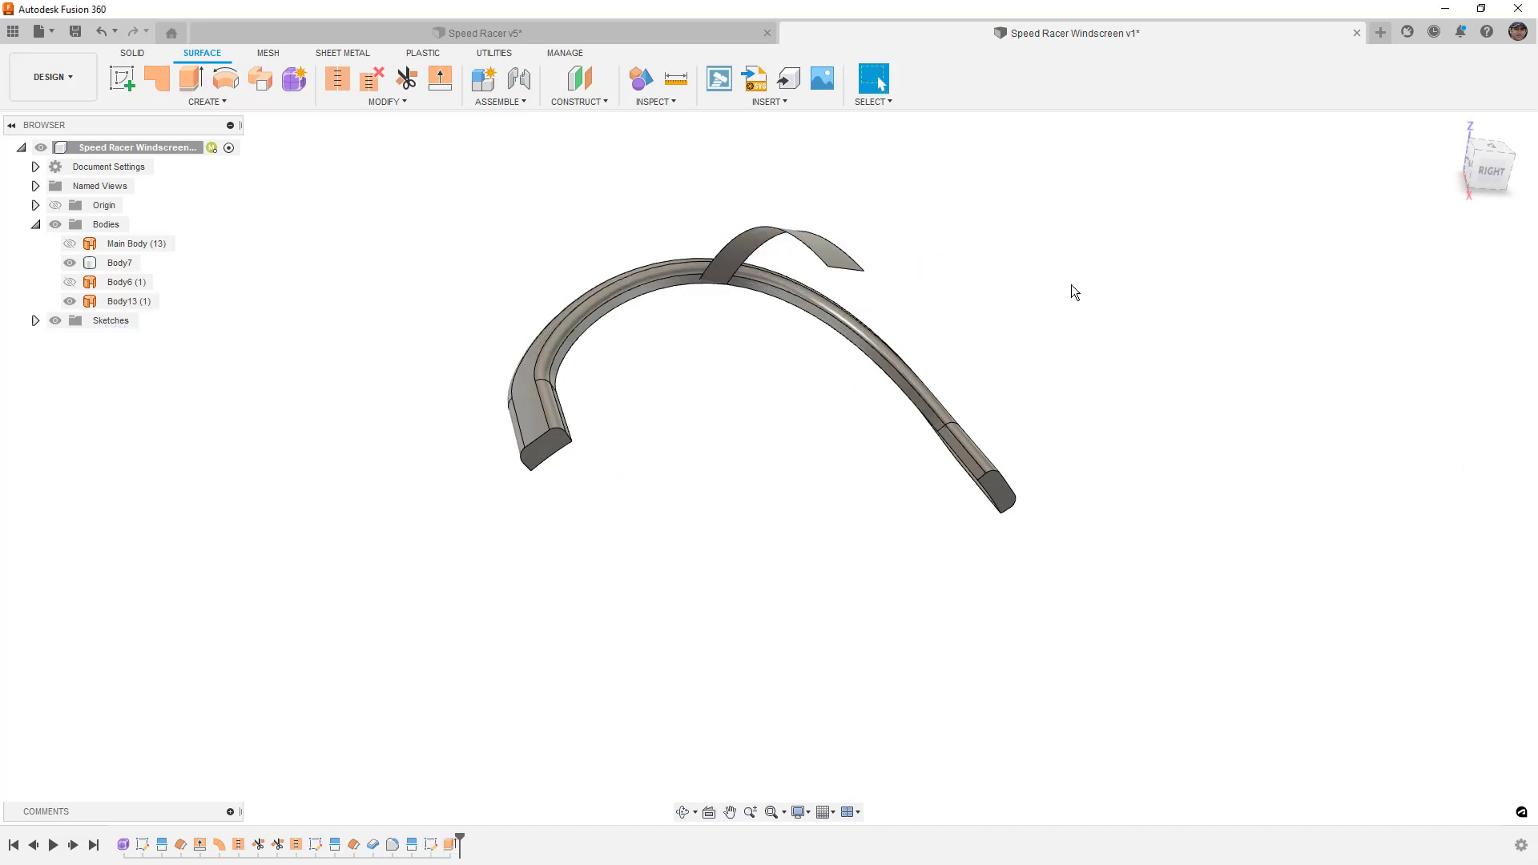
- Inspect the Body13 strip from above, checking the width of its end edge and its long lower edge
{"action": "middle_click_drag", "start_coordinate": [1070, 285], "coordinate": [910, 276], "text": "shift"}
{"action": "left_click", "coordinate": [891, 306]}
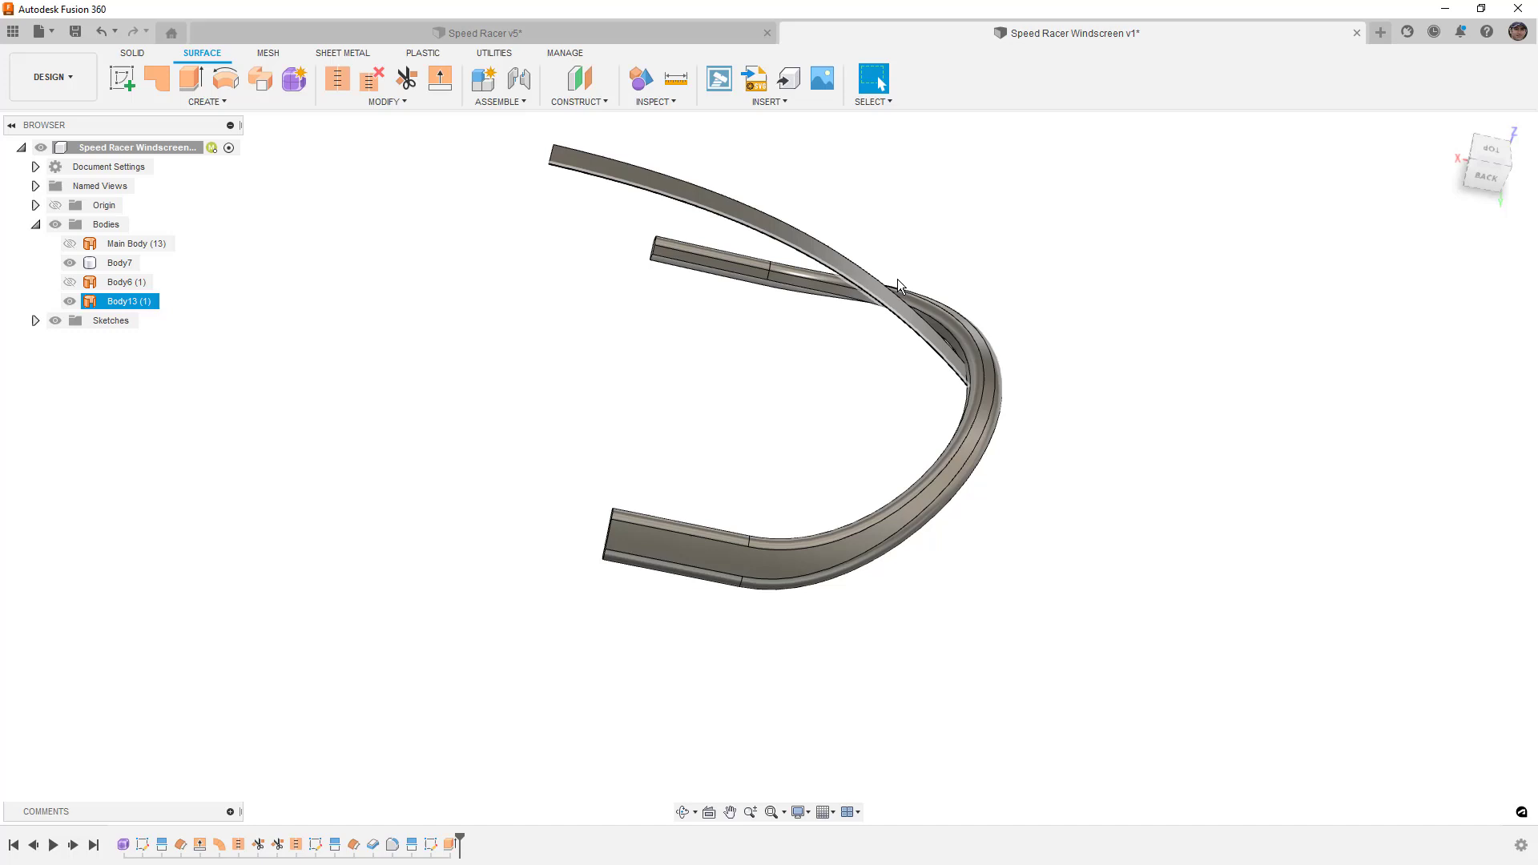
{"action": "left_click", "coordinate": [917, 250]}
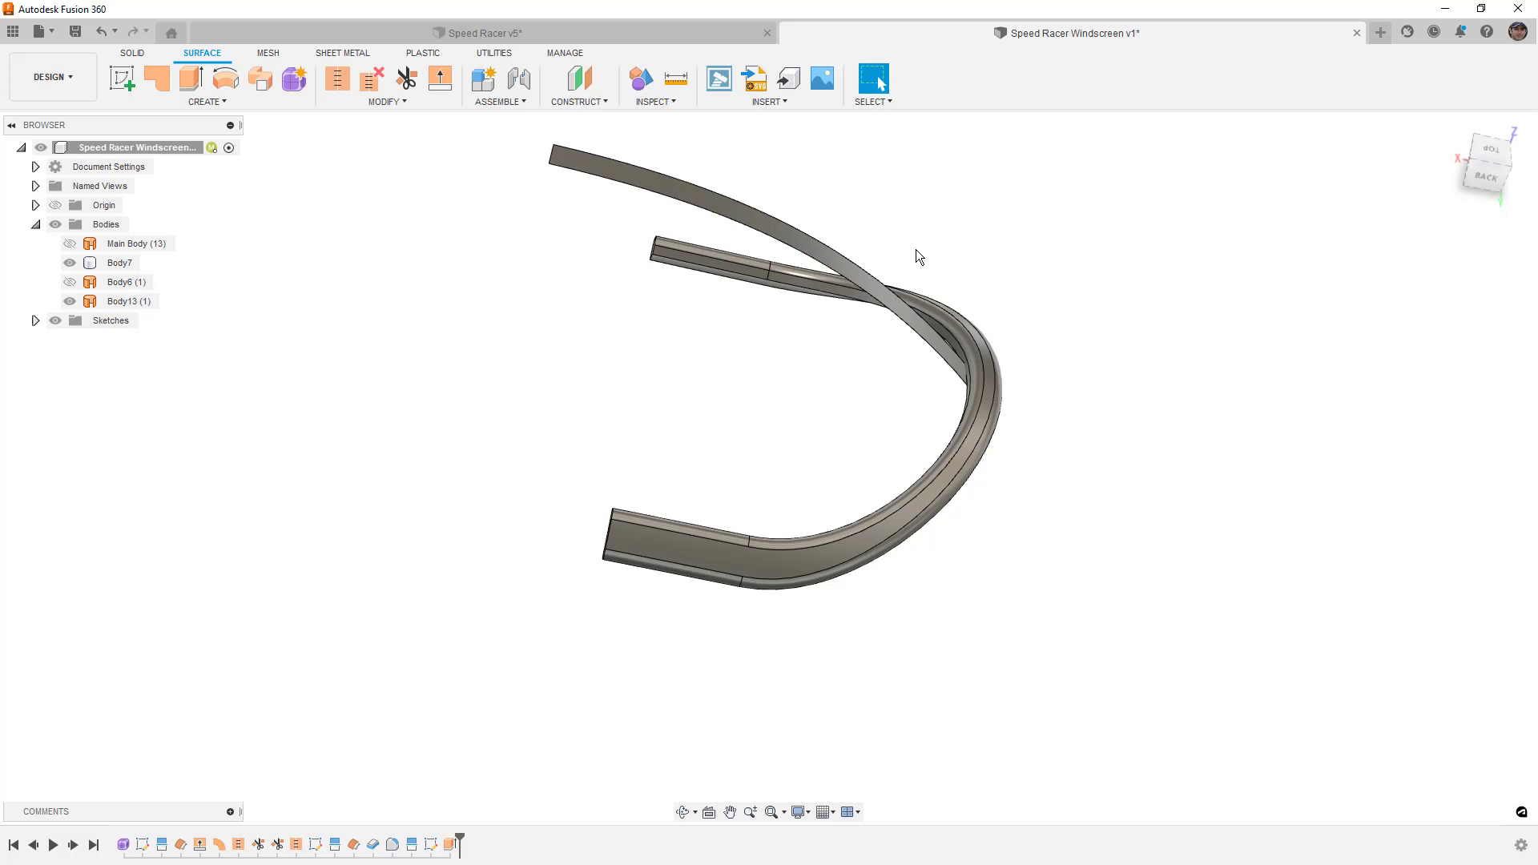
{"action": "scroll", "coordinate": [597, 277], "scroll_direction": "up", "scroll_amount": 5}
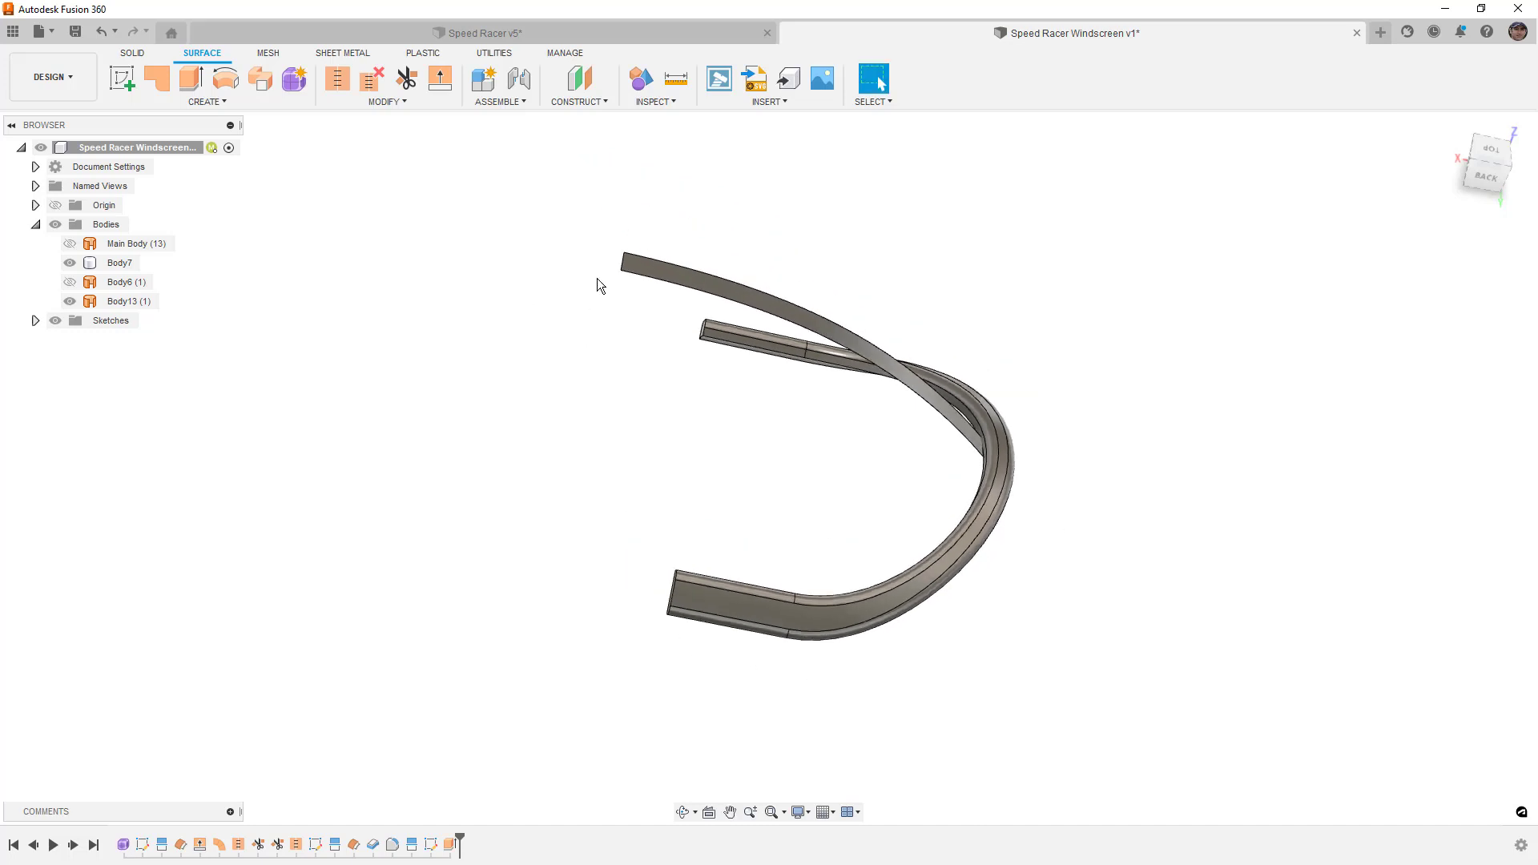
{"action": "left_click", "coordinate": [633, 251]}
{"action": "left_click", "coordinate": [635, 250]}
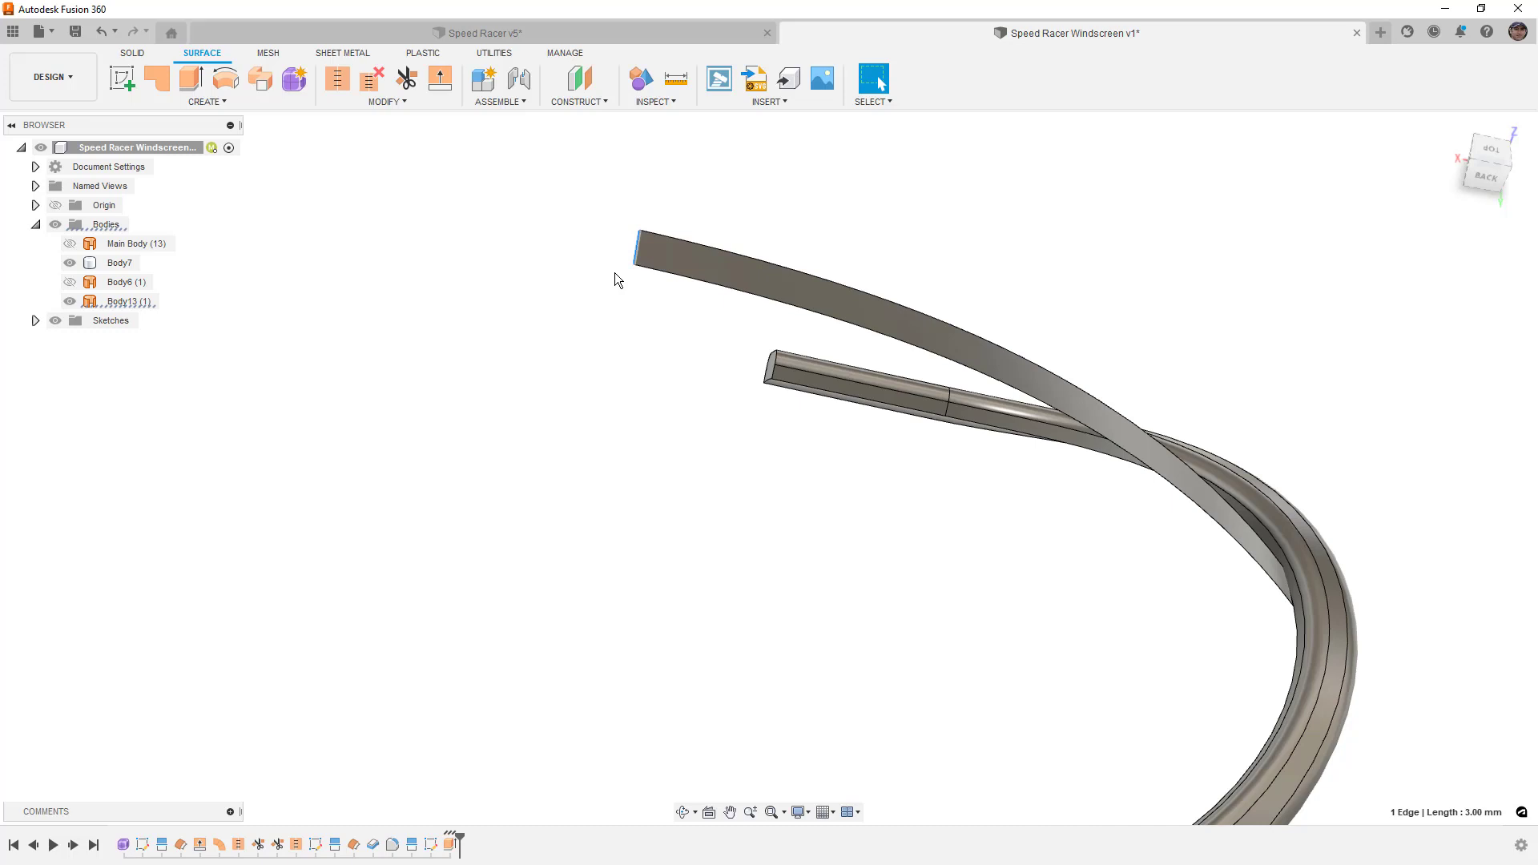
{"action": "scroll", "coordinate": [614, 272], "scroll_direction": "down", "scroll_amount": 4}
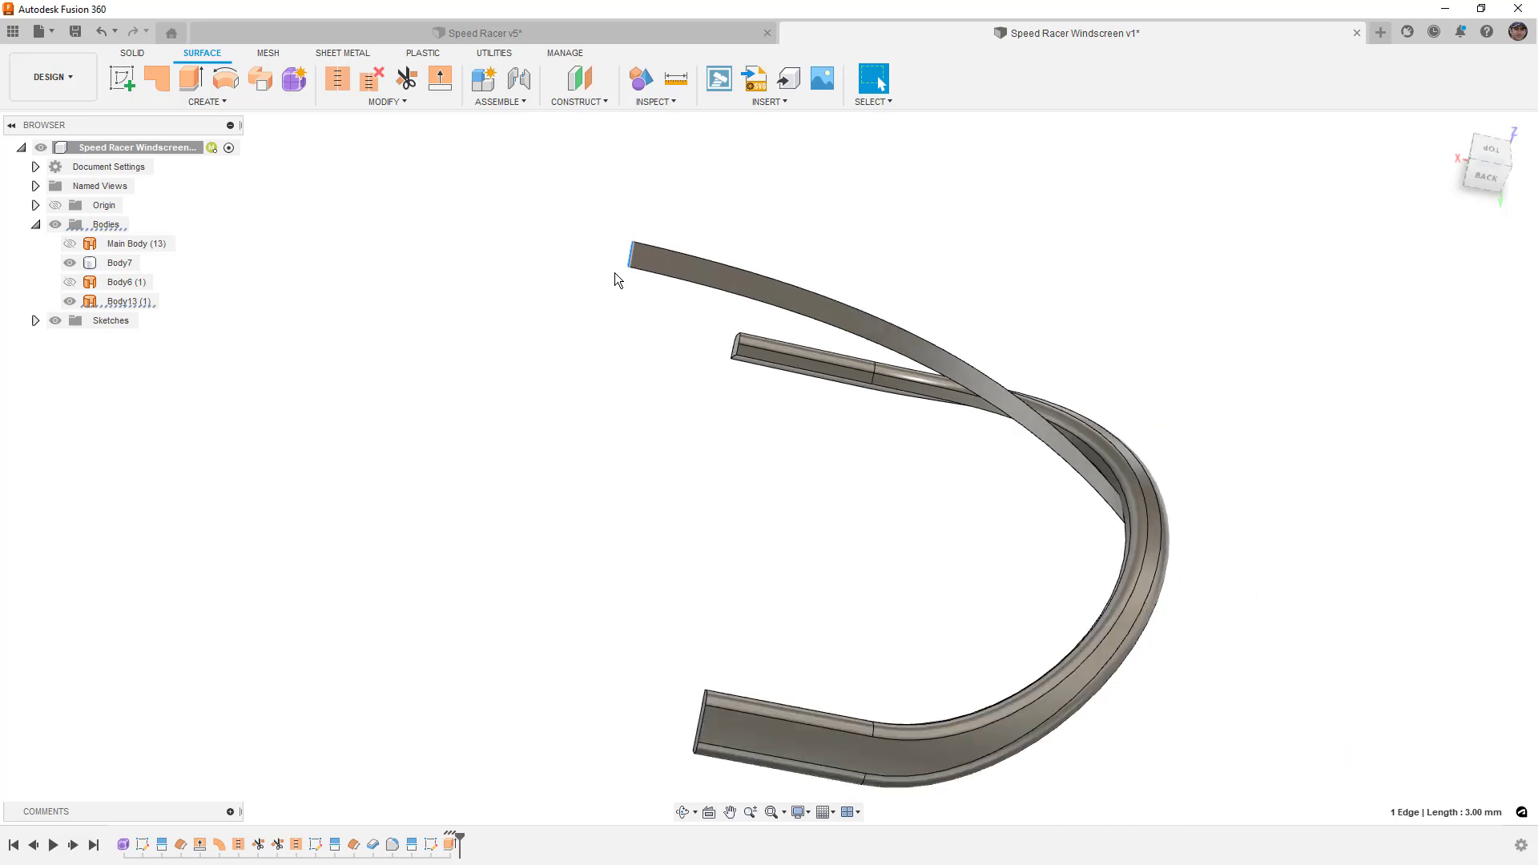
{"action": "left_click", "coordinate": [616, 290]}
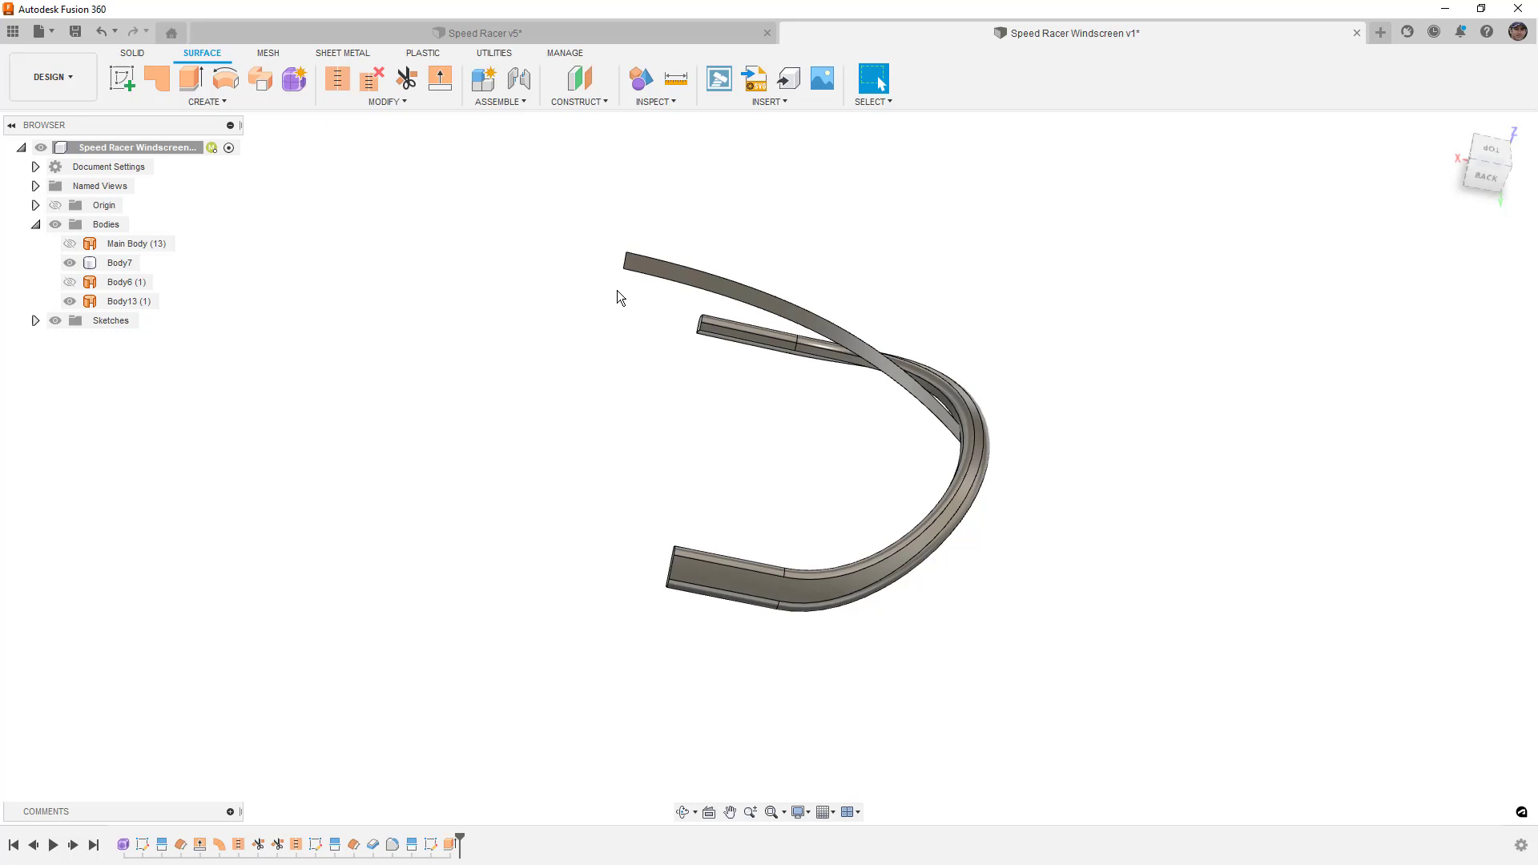
{"action": "left_click", "coordinate": [646, 273]}
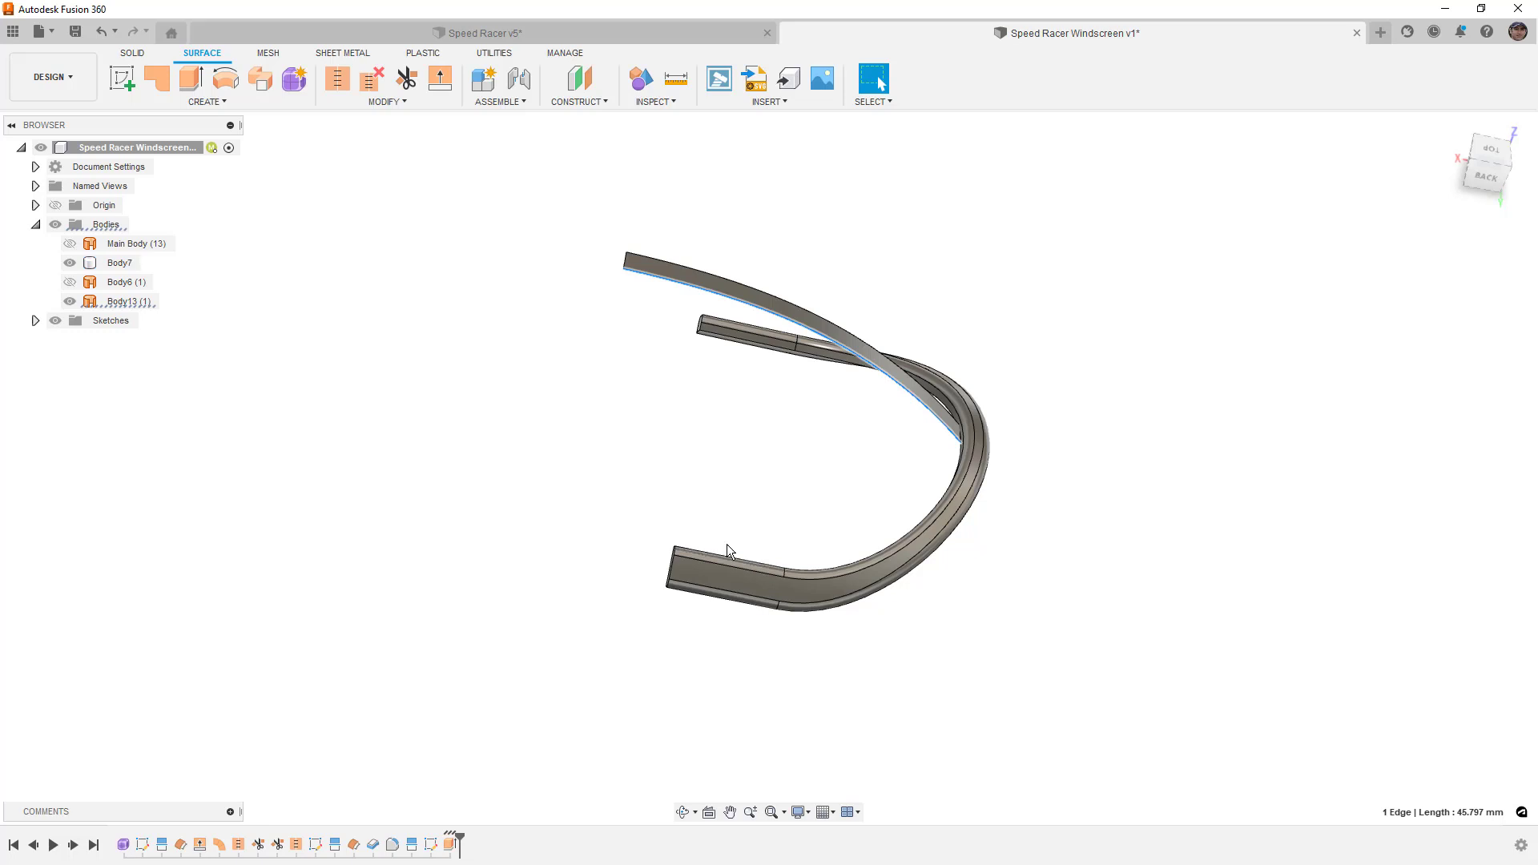
- Measure the distance between the strip's corner vertices, then reselect the Body13 surface
{"action": "mouse_move", "coordinate": [727, 545]}
{"action": "middle_mouse_down", "text": "shift"}
{"action": "mouse_move", "coordinate": [698, 566]}
{"action": "mouse_move", "coordinate": [681, 455]}
{"action": "mouse_move", "coordinate": [619, 315]}
{"action": "middle_mouse_up", "text": "shift"}
{"action": "scroll", "coordinate": [692, 560], "scroll_direction": "up", "scroll_amount": 3}
{"action": "scroll", "coordinate": [677, 559], "scroll_direction": "down", "scroll_amount": 3}
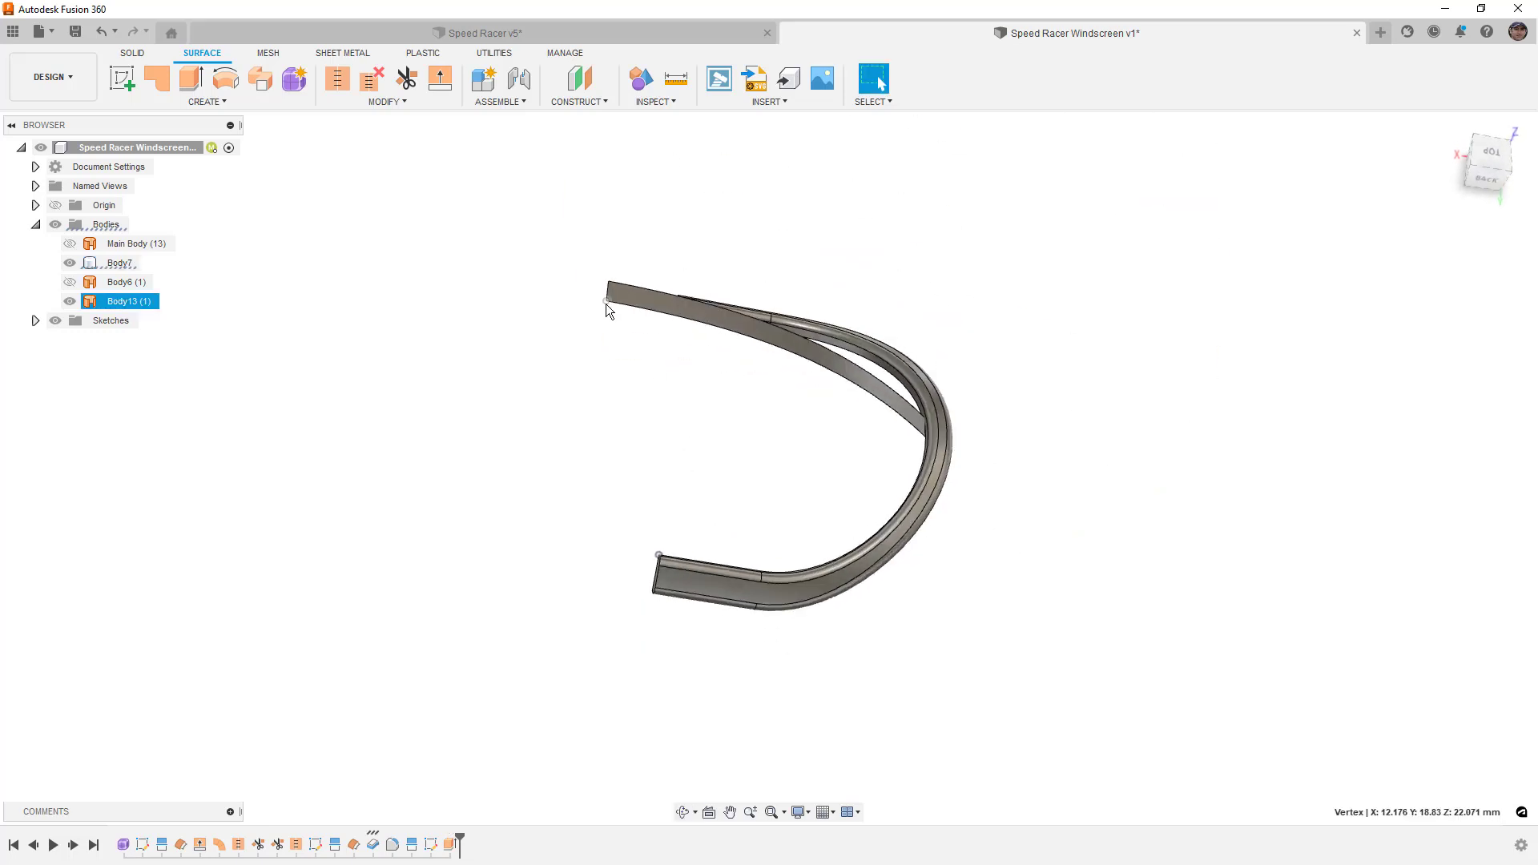
{"action": "left_click", "coordinate": [606, 302]}
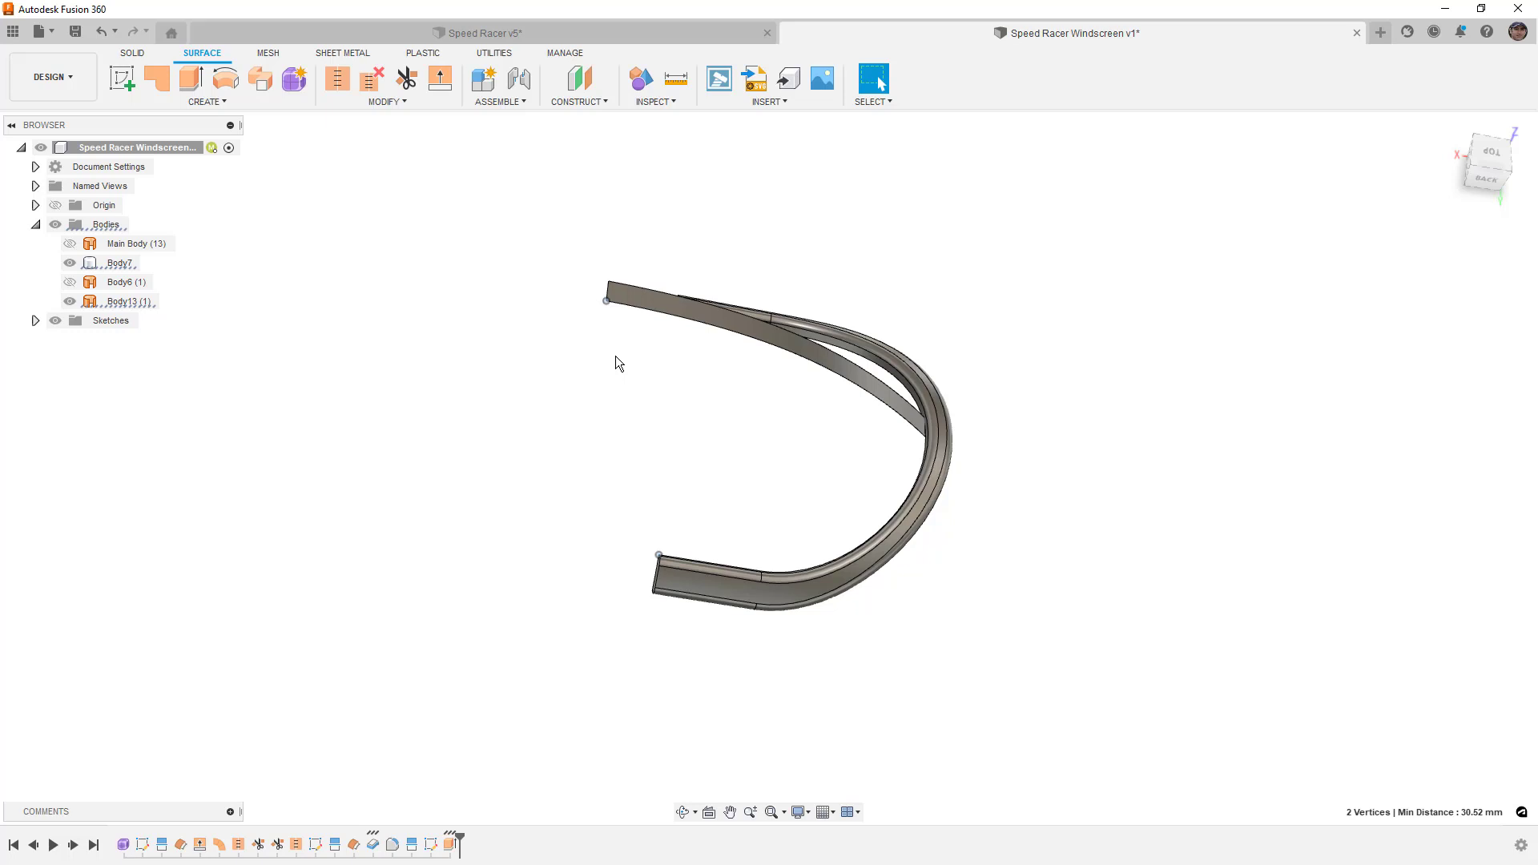
{"action": "key", "text": "Escape"}
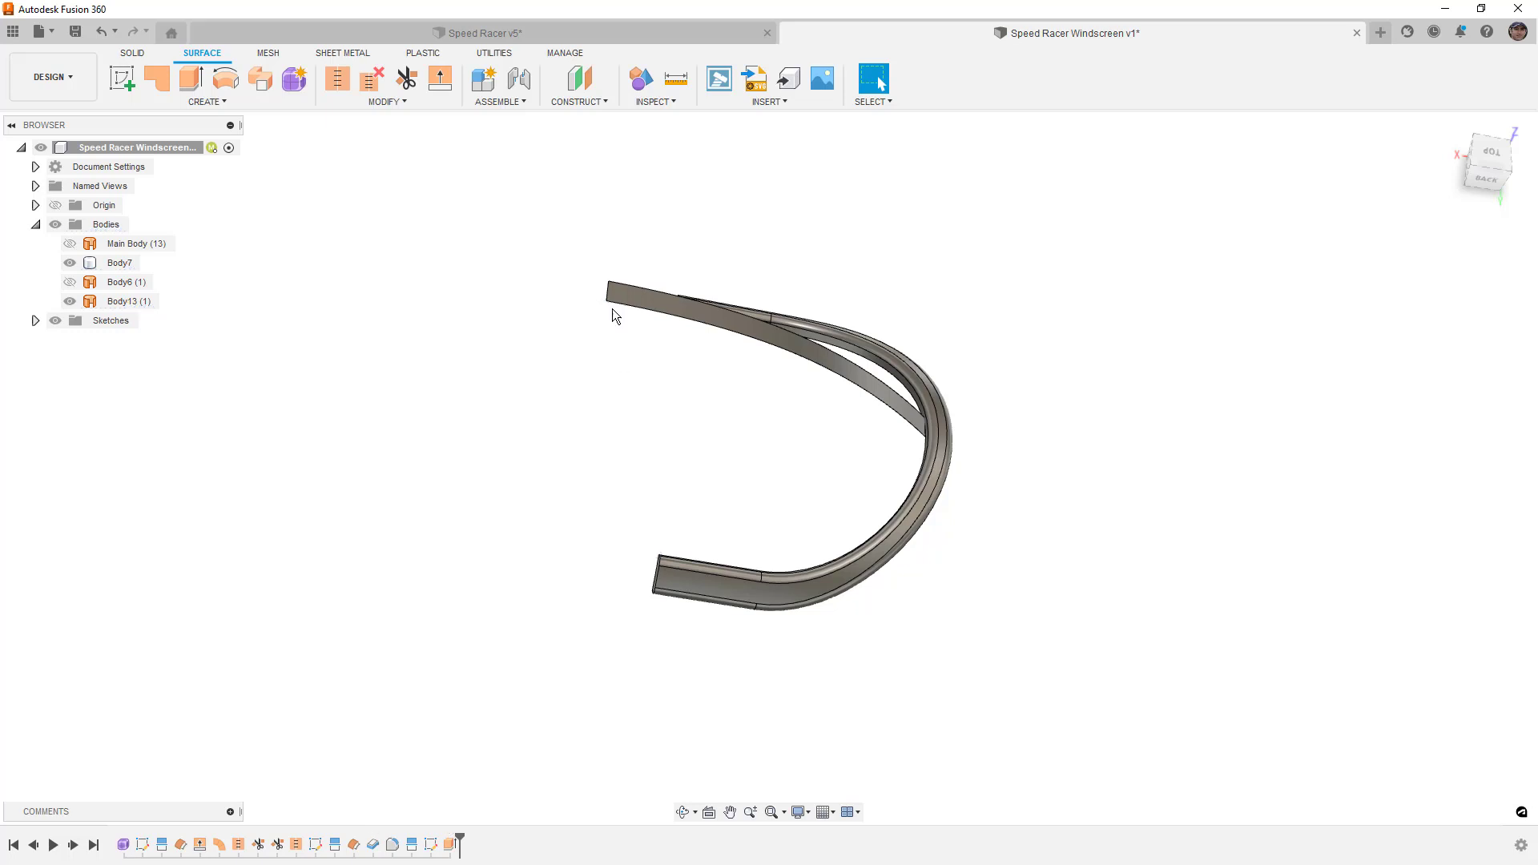
{"action": "left_click", "coordinate": [606, 300]}
{"action": "left_click_drag", "start_coordinate": [663, 553], "coordinate": [677, 327]}
{"action": "left_click", "coordinate": [641, 369]}
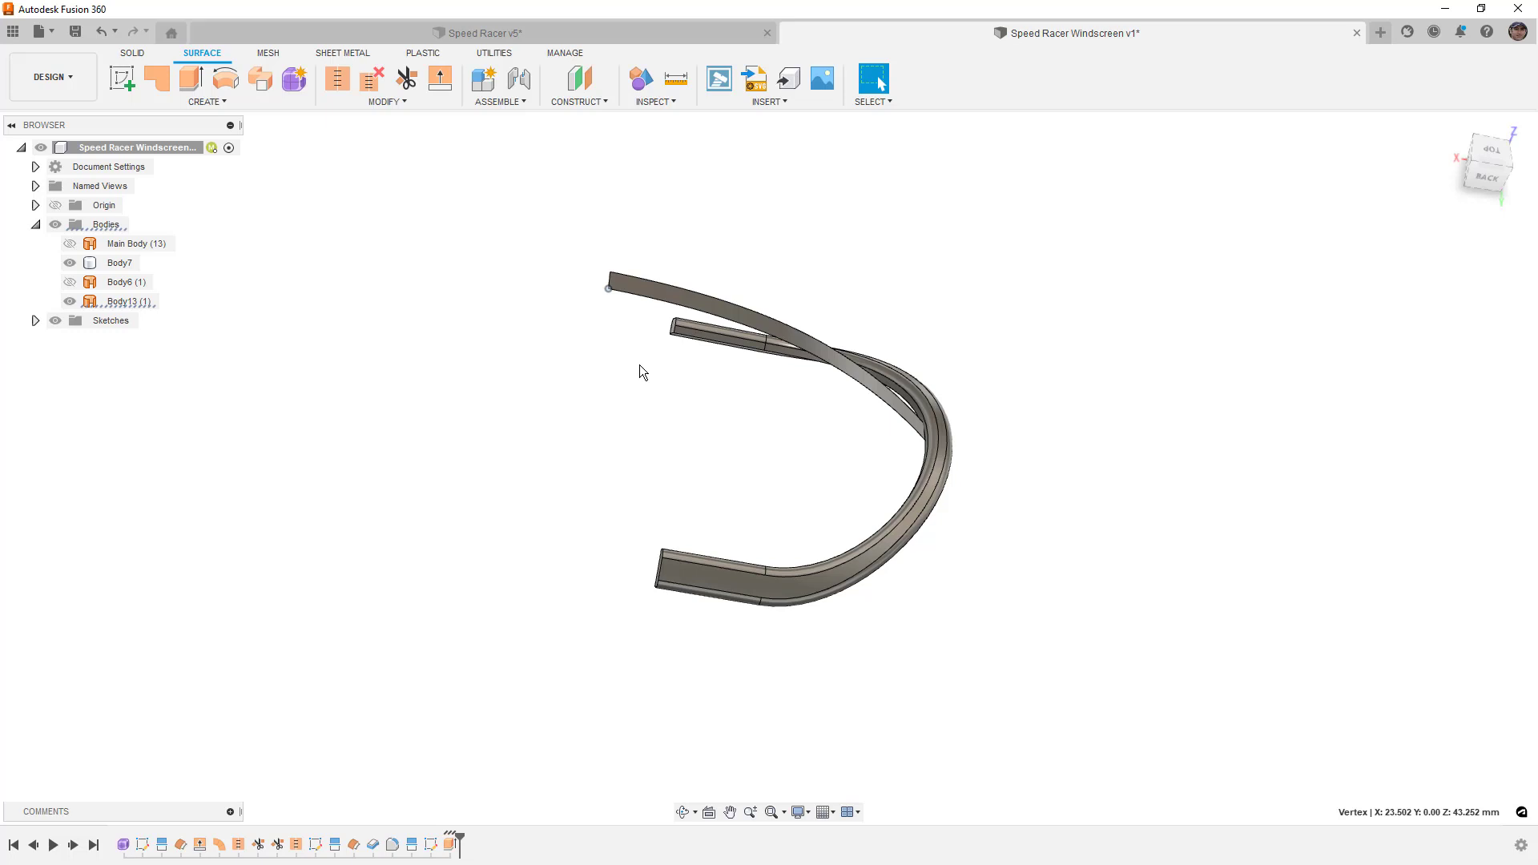
{"action": "left_click", "coordinate": [610, 276]}
- Start a new sketch on the plane at the frame's end and orbit to an oblique view
{"action": "left_click", "coordinate": [487, 221]}
{"action": "left_click", "coordinate": [120, 80]}
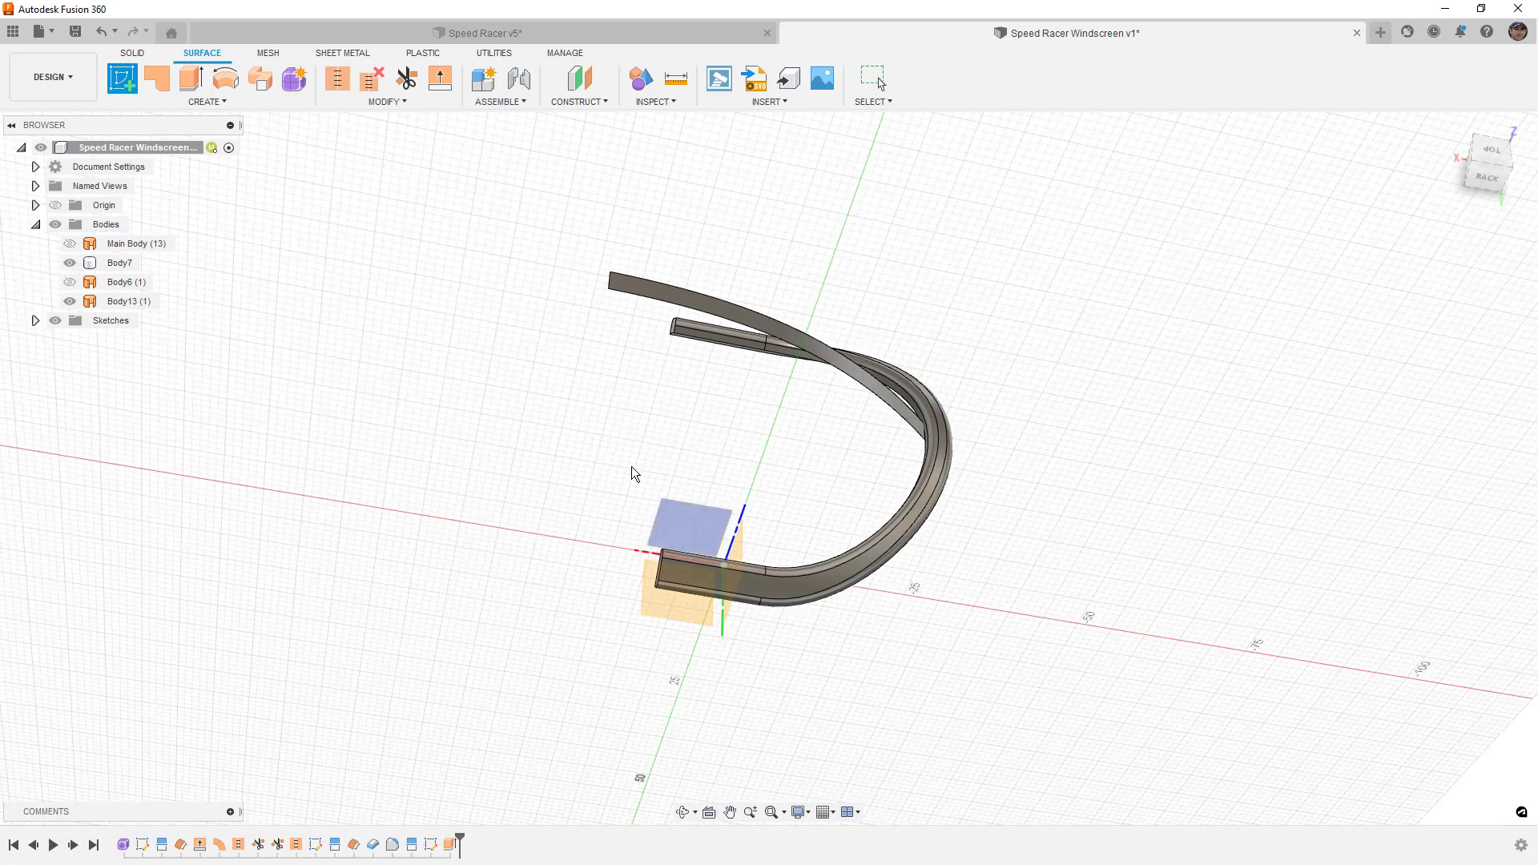
{"action": "left_click", "coordinate": [703, 524]}
{"action": "middle_click_drag", "start_coordinate": [739, 363], "coordinate": [926, 470], "text": "shift"}
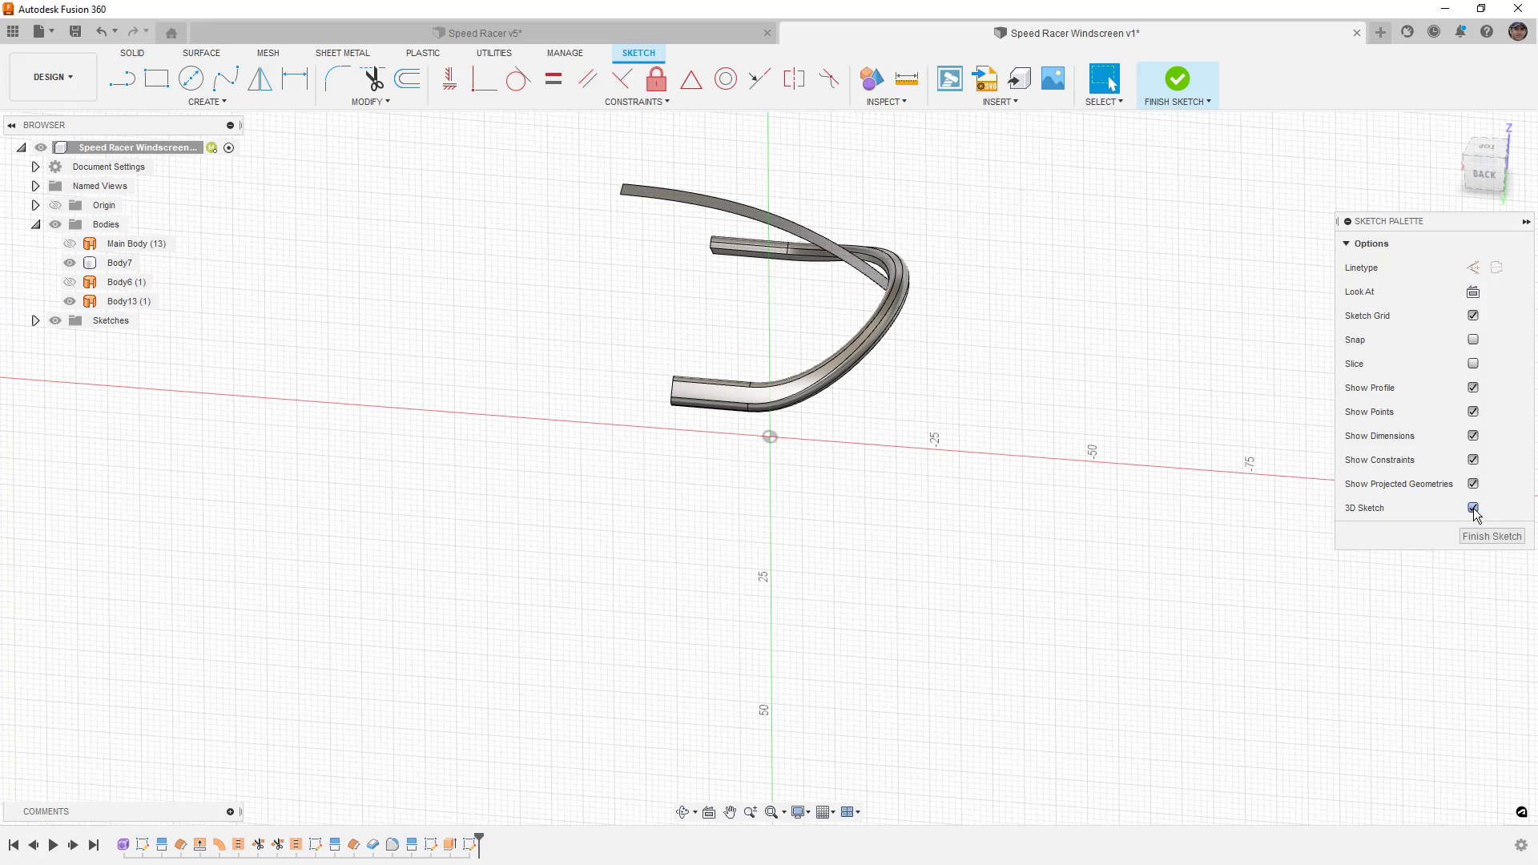
- Draw a 3-point arc from the upper strip's end to the lower rail's end
{"action": "left_click", "coordinate": [225, 102]}
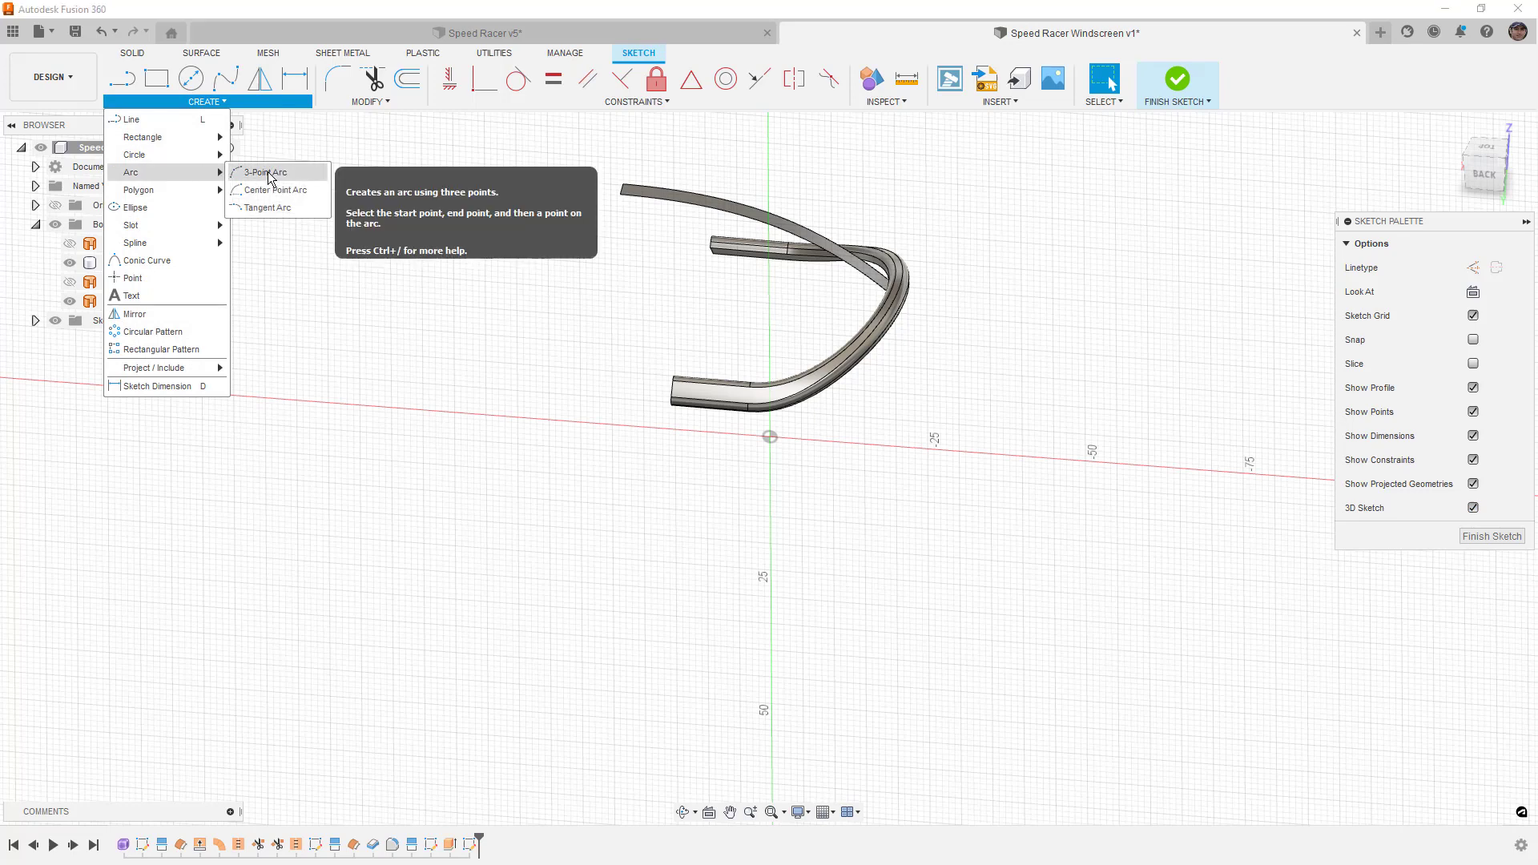
{"action": "left_click", "coordinate": [272, 173]}
{"action": "scroll", "coordinate": [680, 240], "scroll_direction": "up", "scroll_amount": 3}
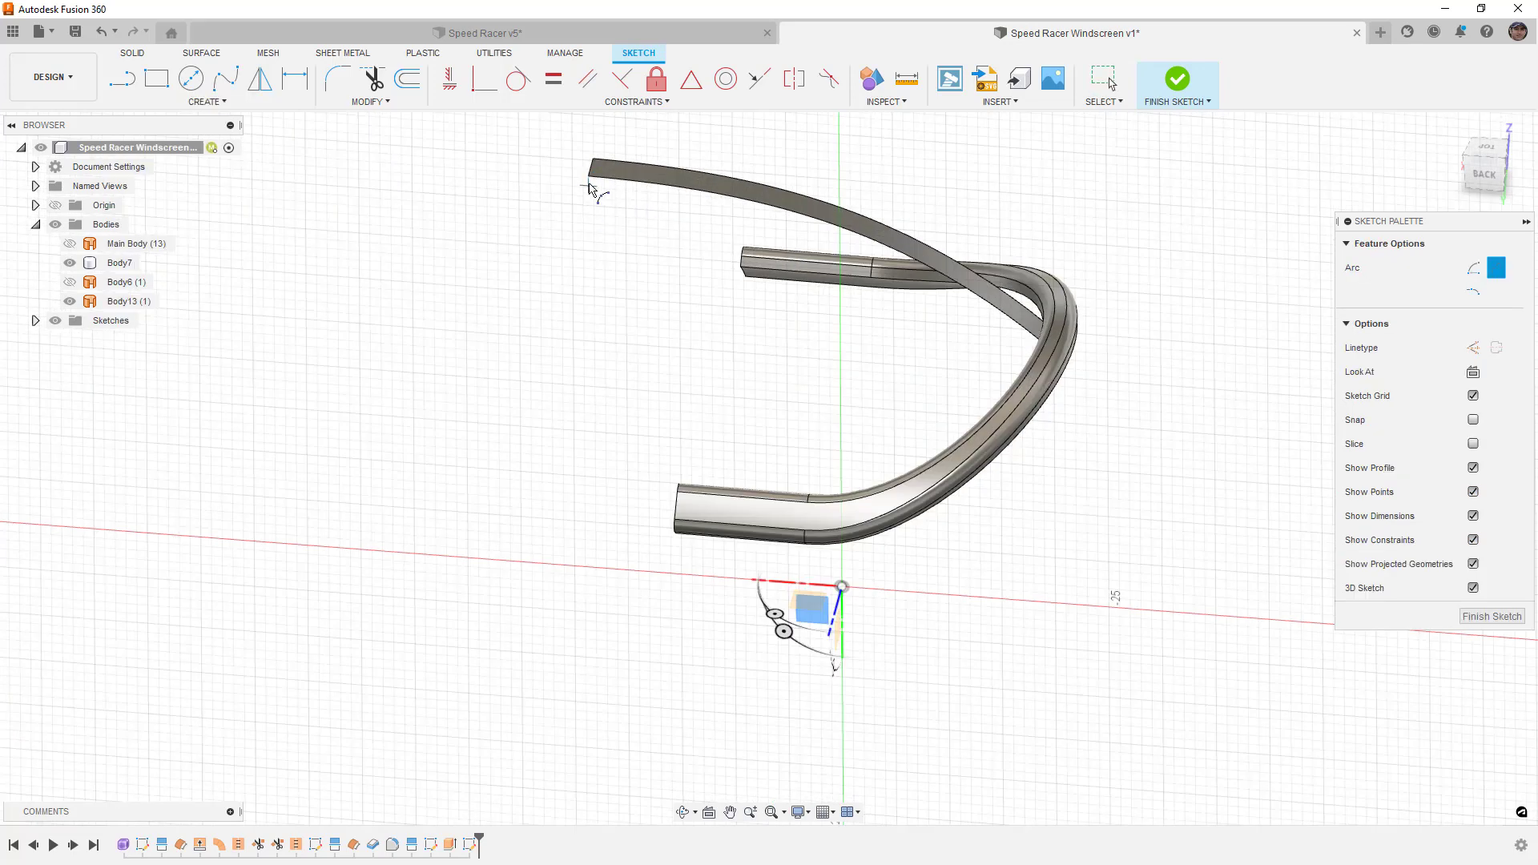
{"action": "left_click", "coordinate": [589, 180]}
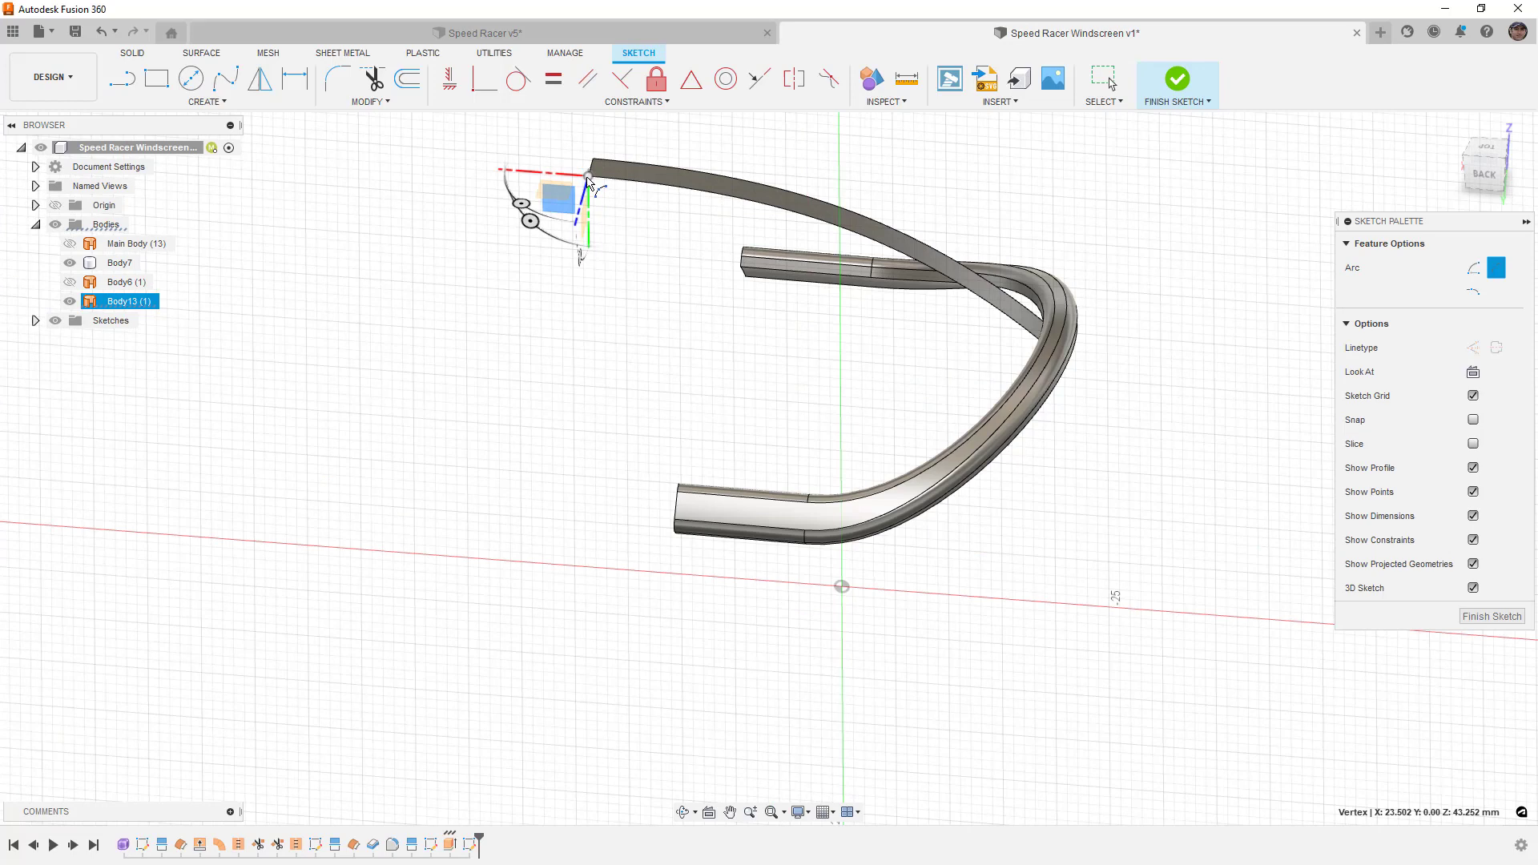
{"action": "middle_click_drag", "start_coordinate": [635, 299], "coordinate": [731, 313], "text": "shift"}
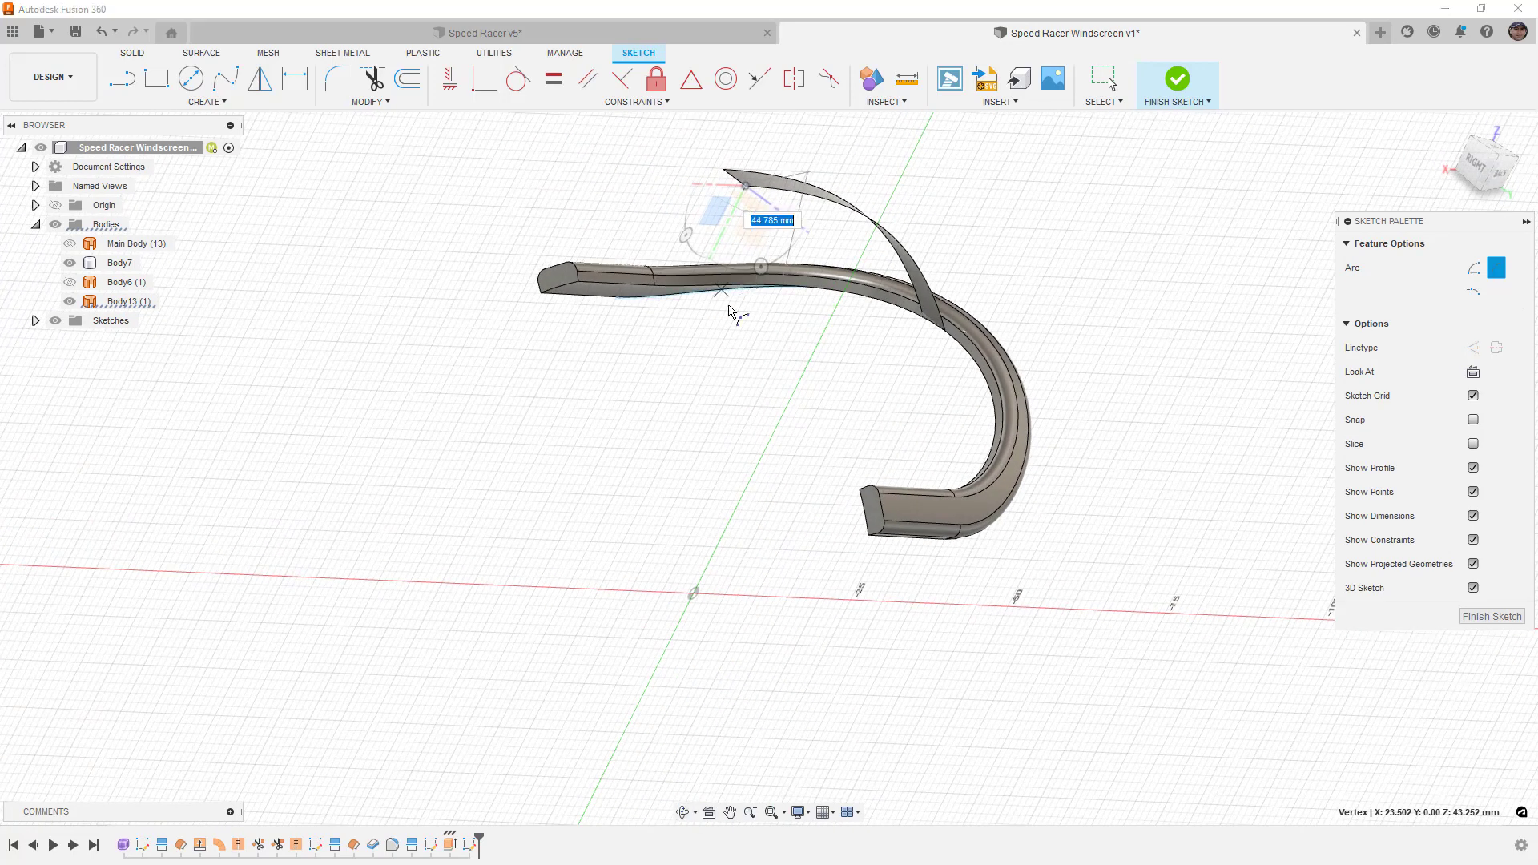
{"action": "left_click", "coordinate": [859, 488]}
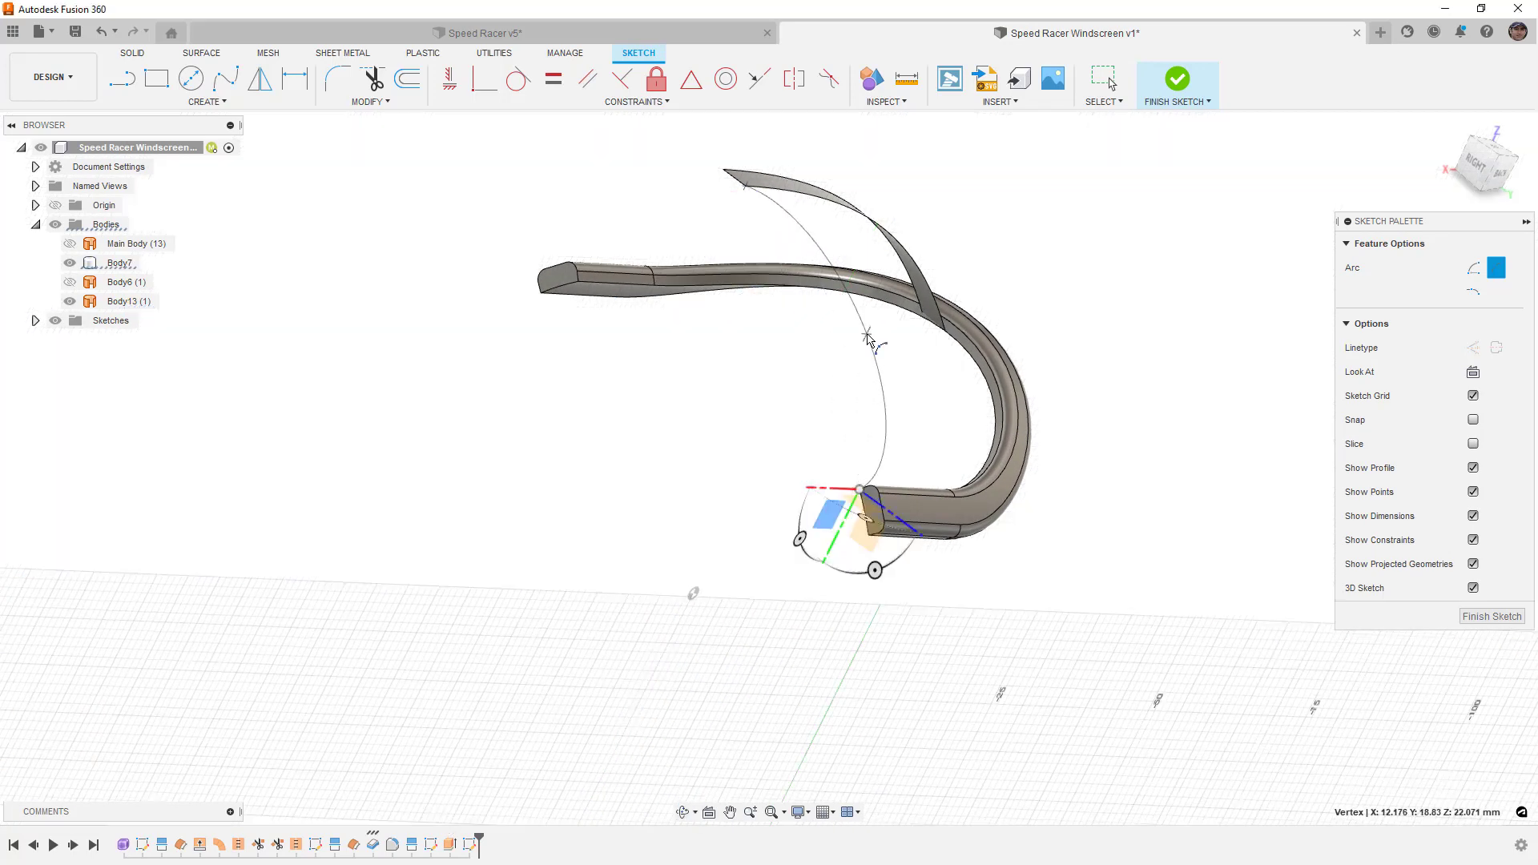
{"action": "left_click", "coordinate": [840, 315]}
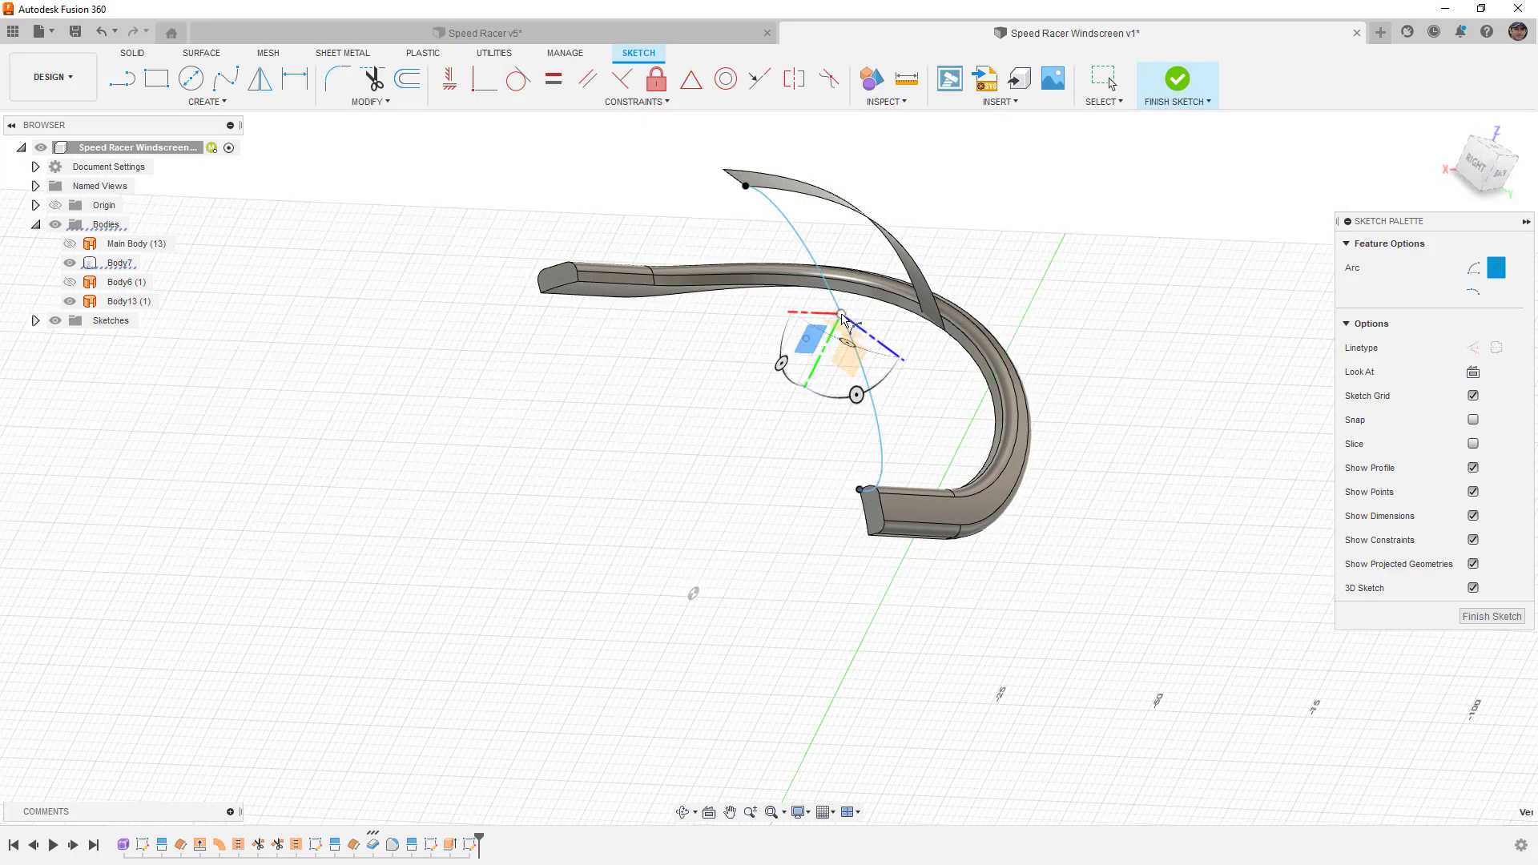
{"action": "right_click", "coordinate": [765, 432]}
{"action": "left_click", "coordinate": [815, 436]}
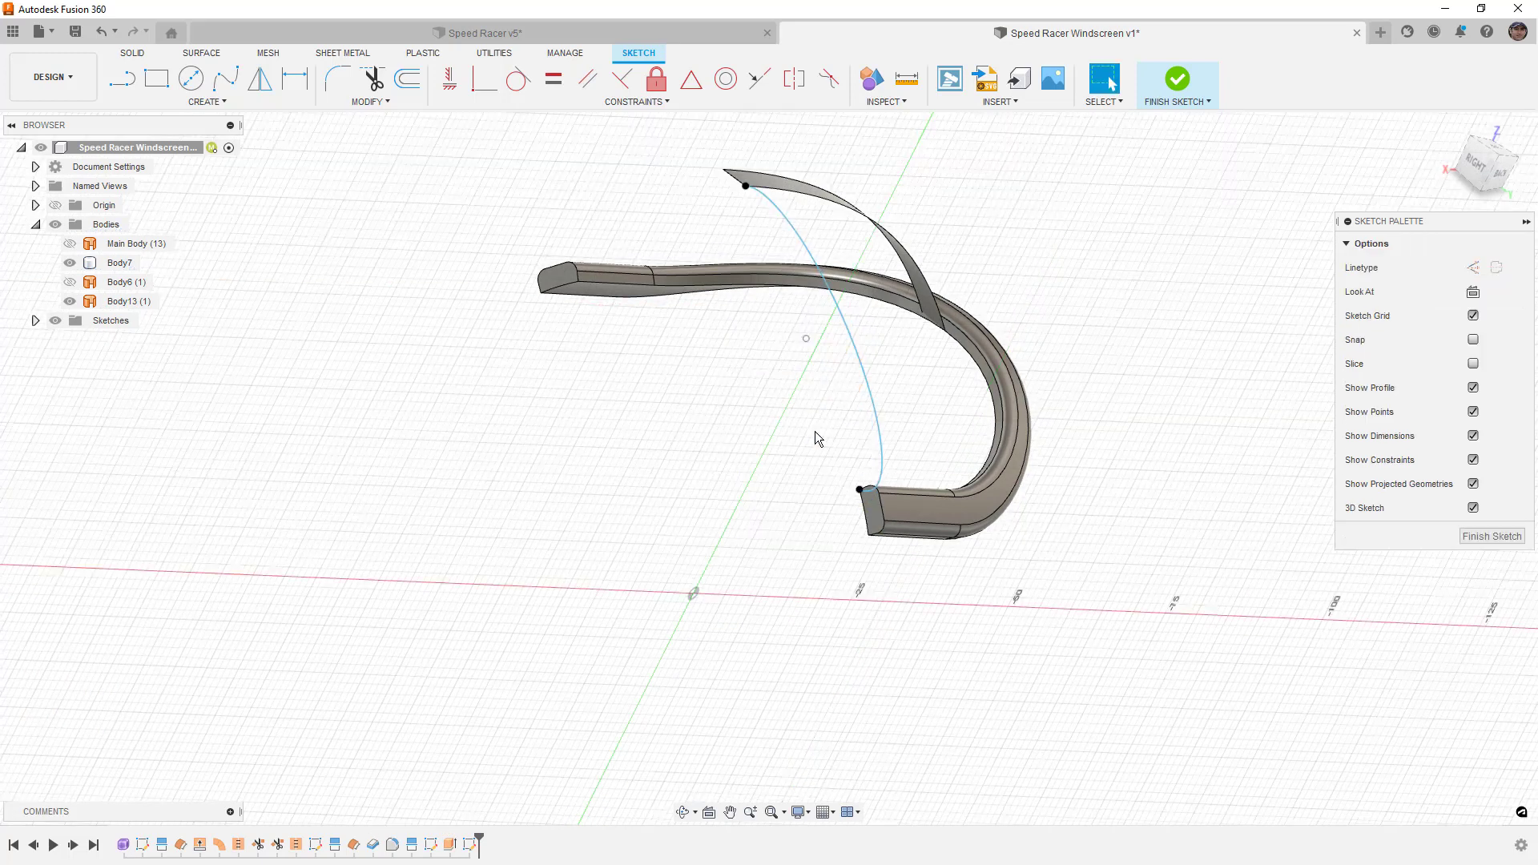
- Try a Tangent constraint on the arc, then cancel it and orbit around the frame
{"action": "middle_click_drag", "start_coordinate": [774, 304], "coordinate": [675, 324], "text": "shift"}
{"action": "left_click", "coordinate": [519, 80]}
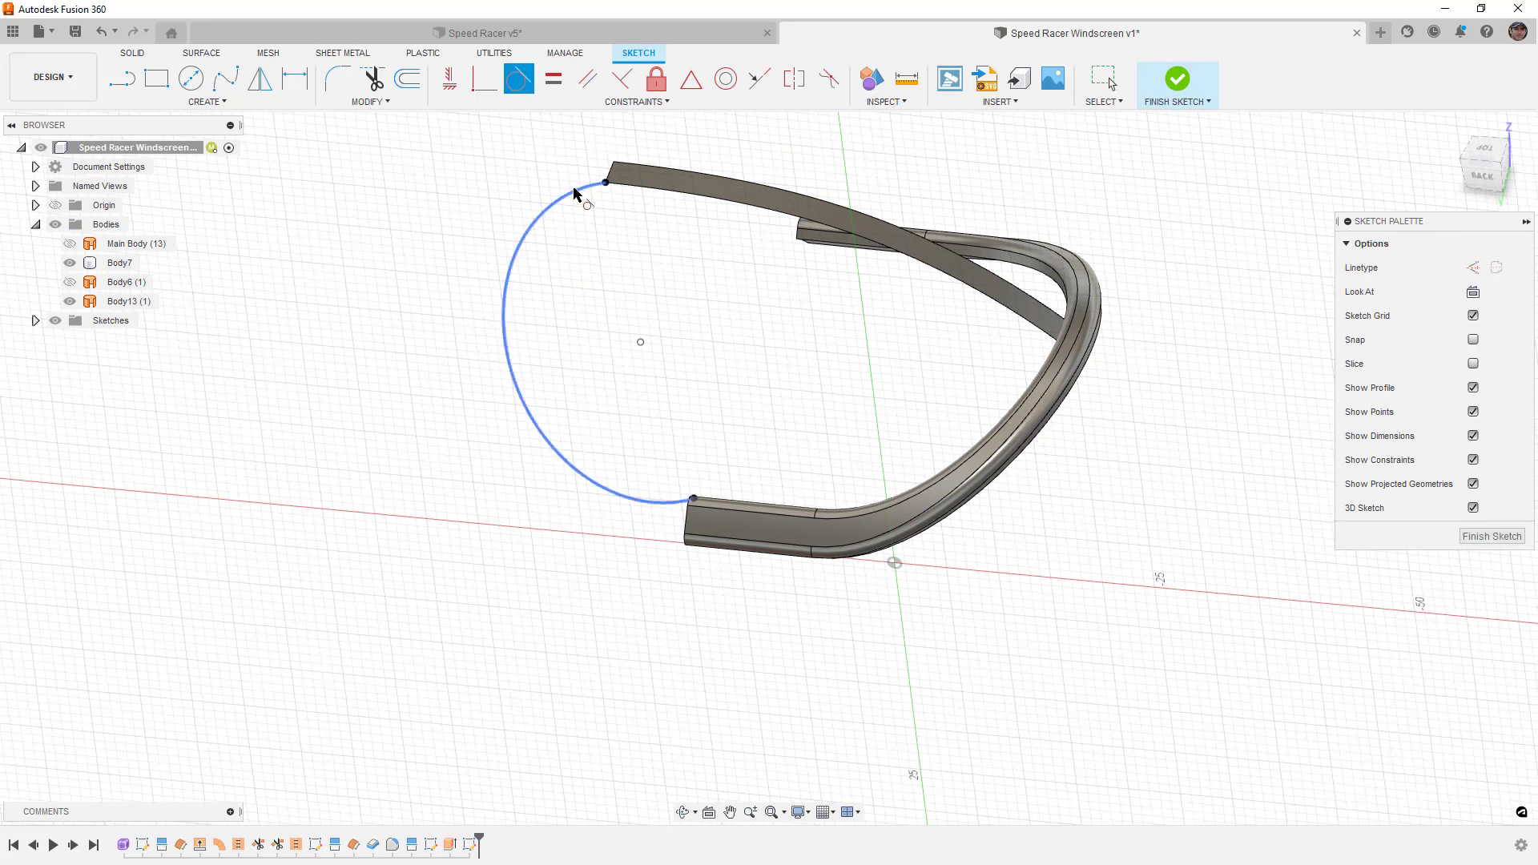
{"action": "left_click", "coordinate": [599, 175]}
{"action": "left_click", "coordinate": [612, 172]}
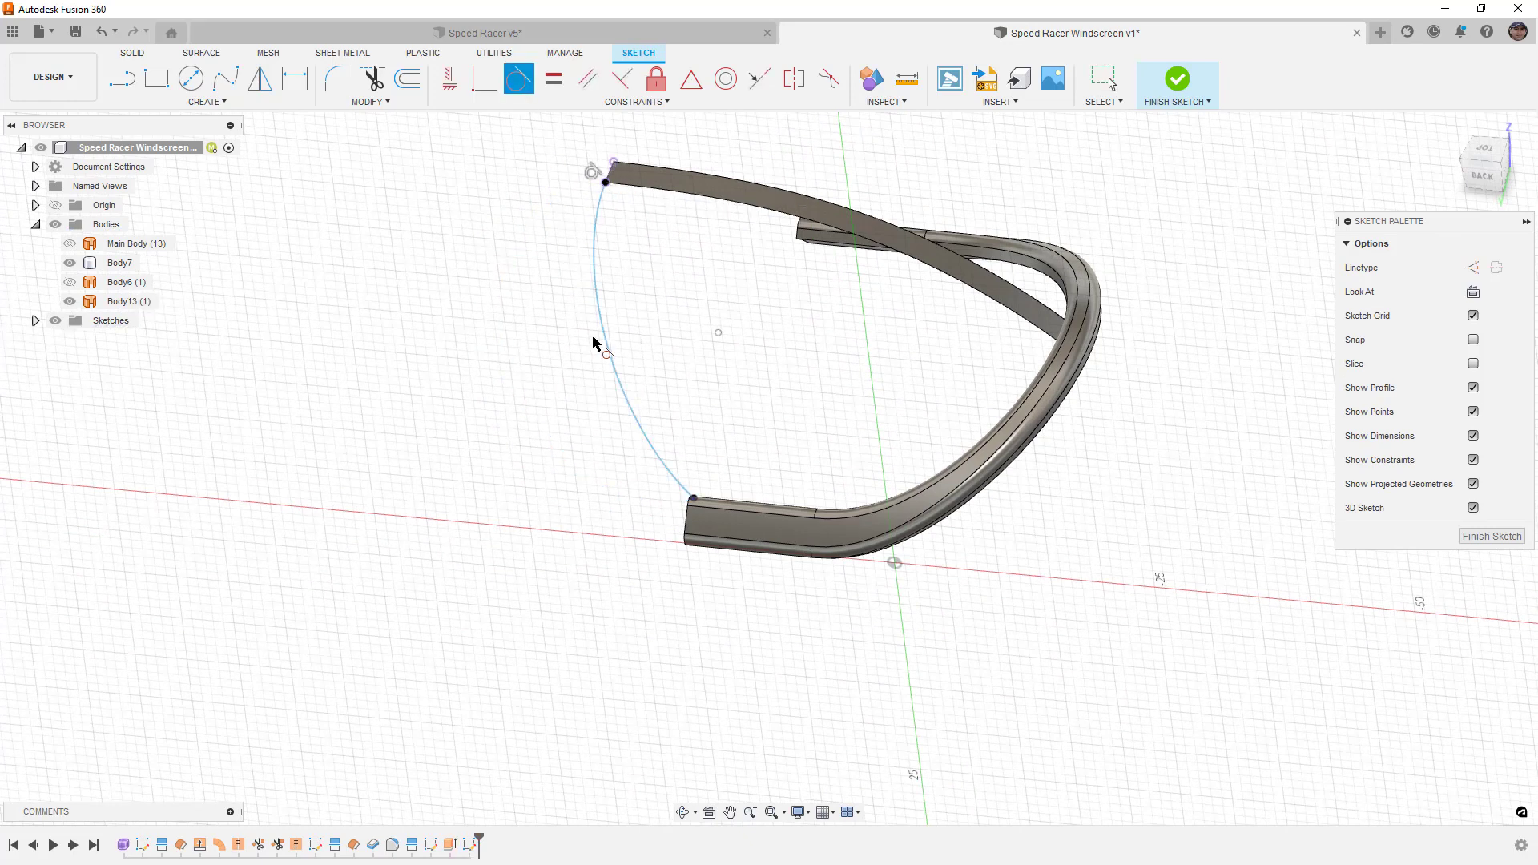
{"action": "key", "text": "Escape"}
{"action": "middle_click_drag", "start_coordinate": [593, 432], "coordinate": [810, 334], "text": "shift"}
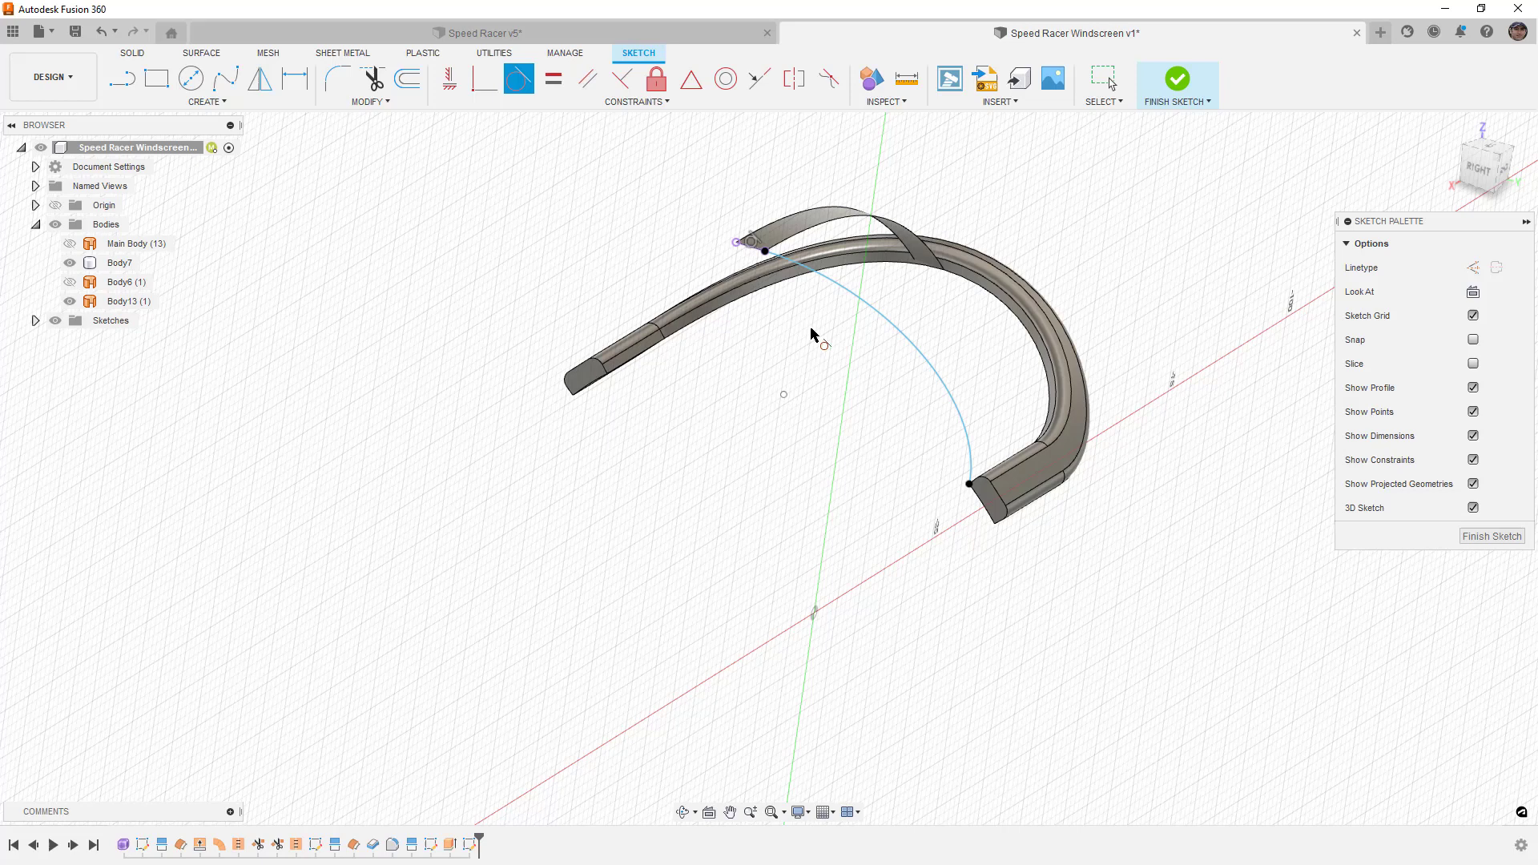
{"action": "scroll", "coordinate": [840, 319], "scroll_direction": "up", "scroll_amount": 1}
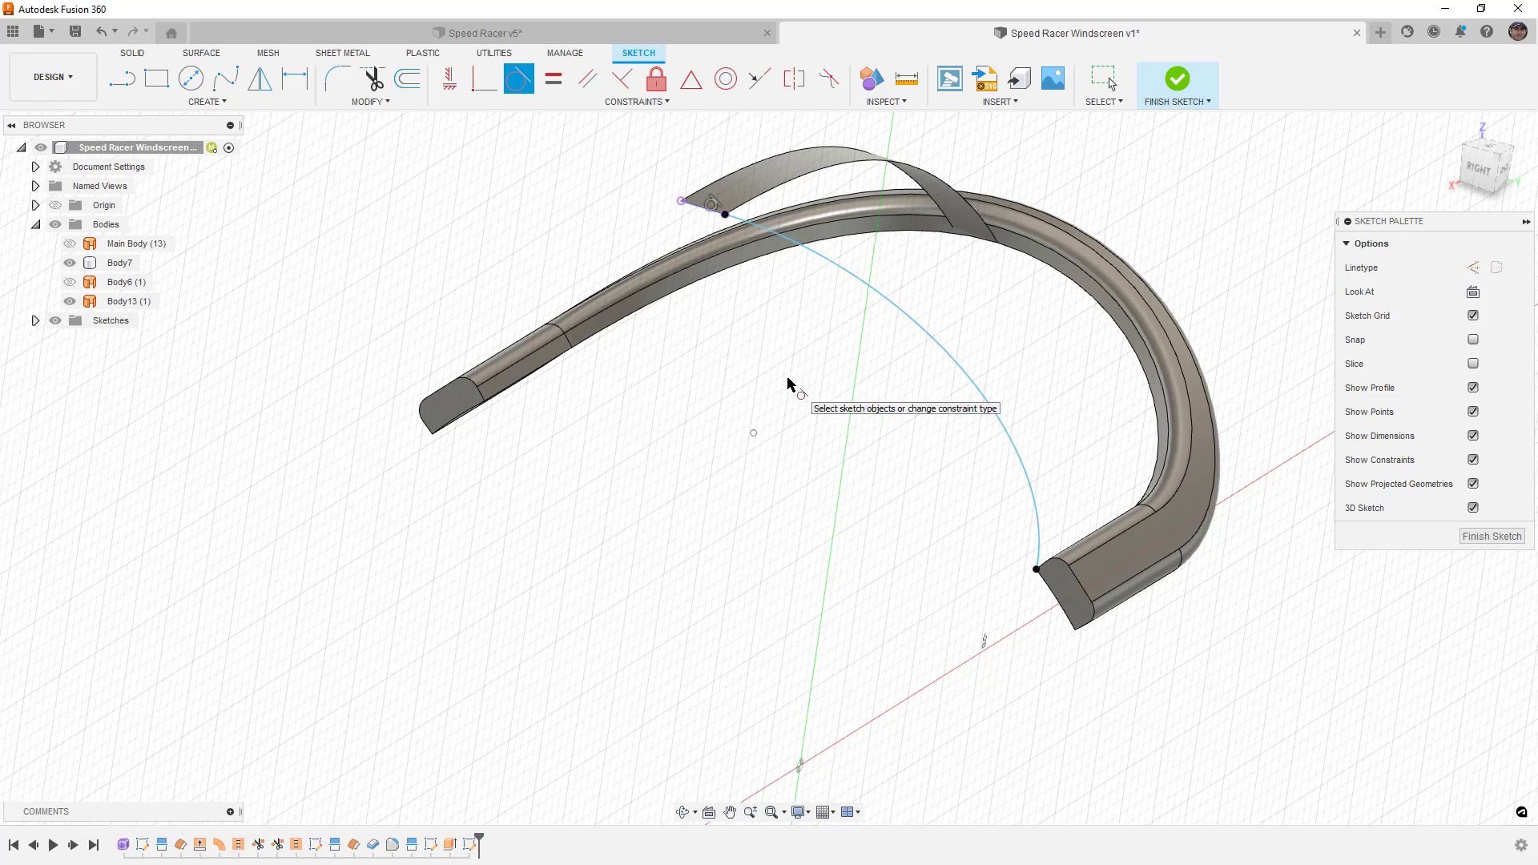
{"action": "left_click", "coordinate": [208, 102]}
{"action": "mouse_move", "coordinate": [183, 371]}
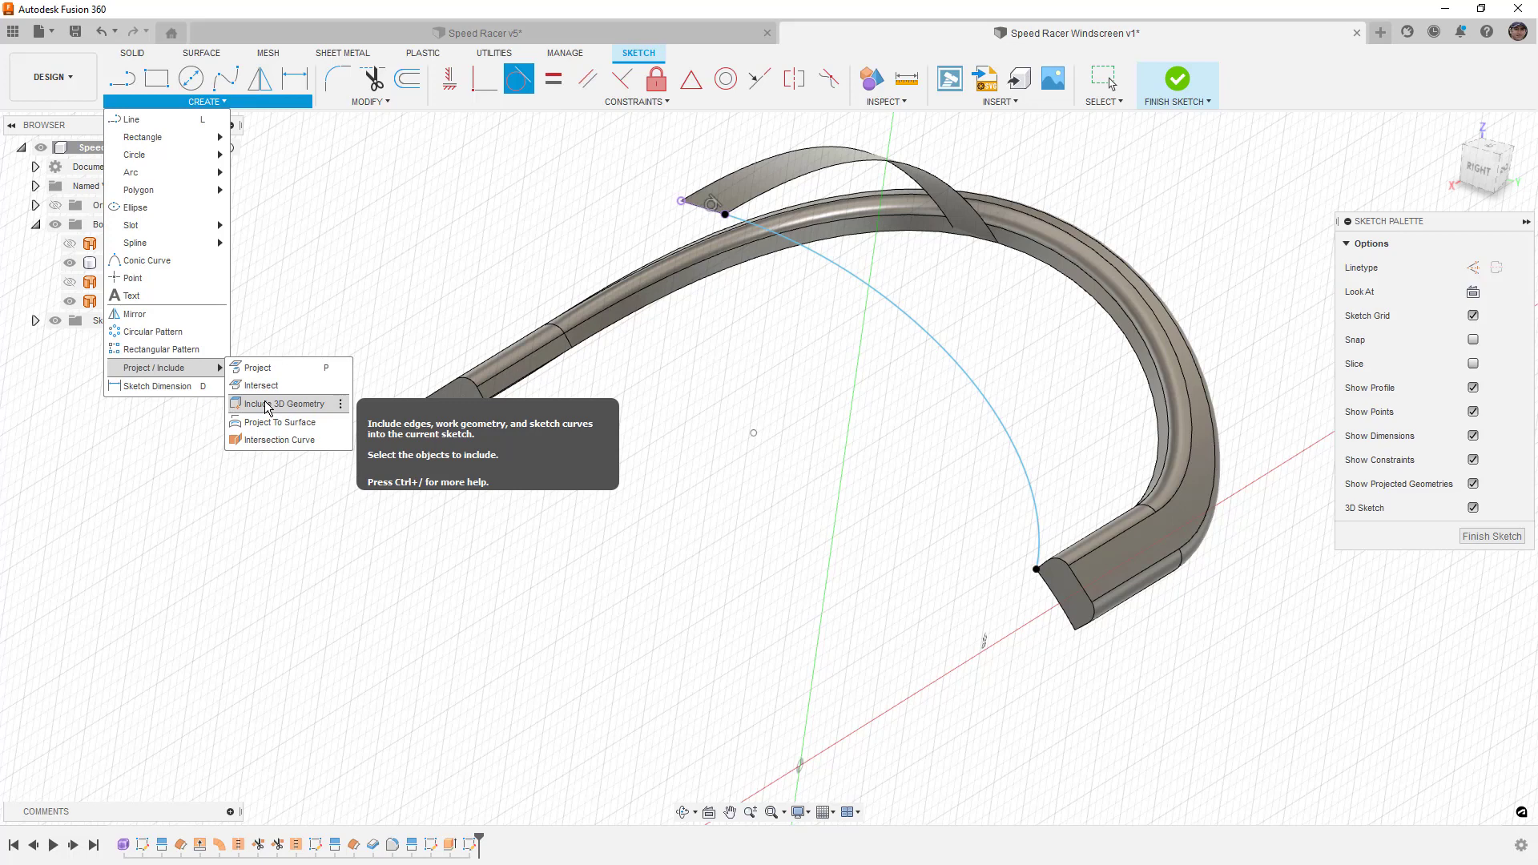
{"action": "key", "text": "Escape"}
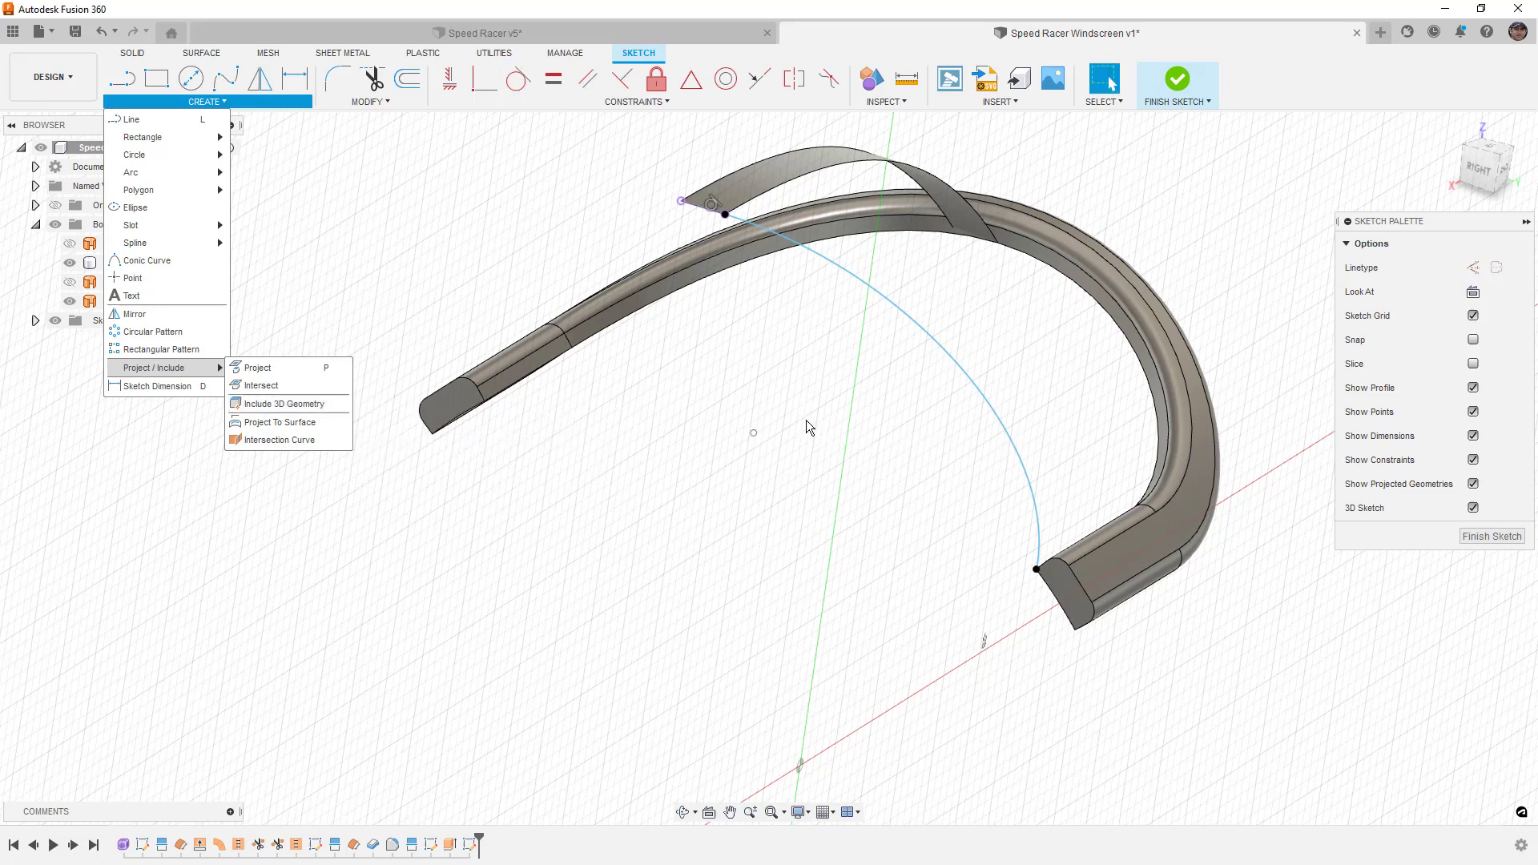
{"action": "left_click", "coordinate": [806, 420]}
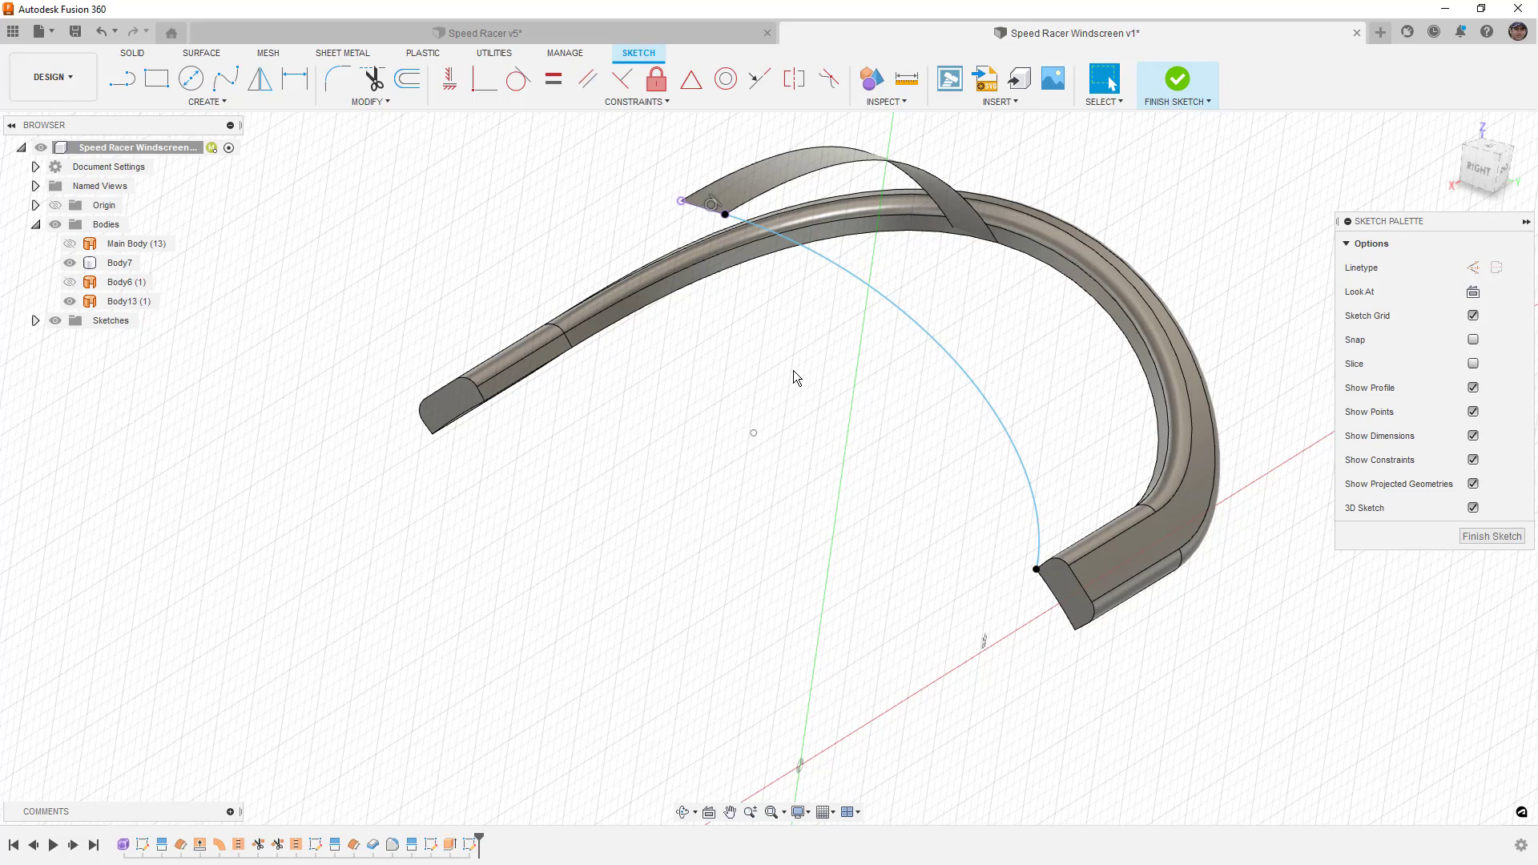
{"action": "left_click", "coordinate": [1518, 32]}
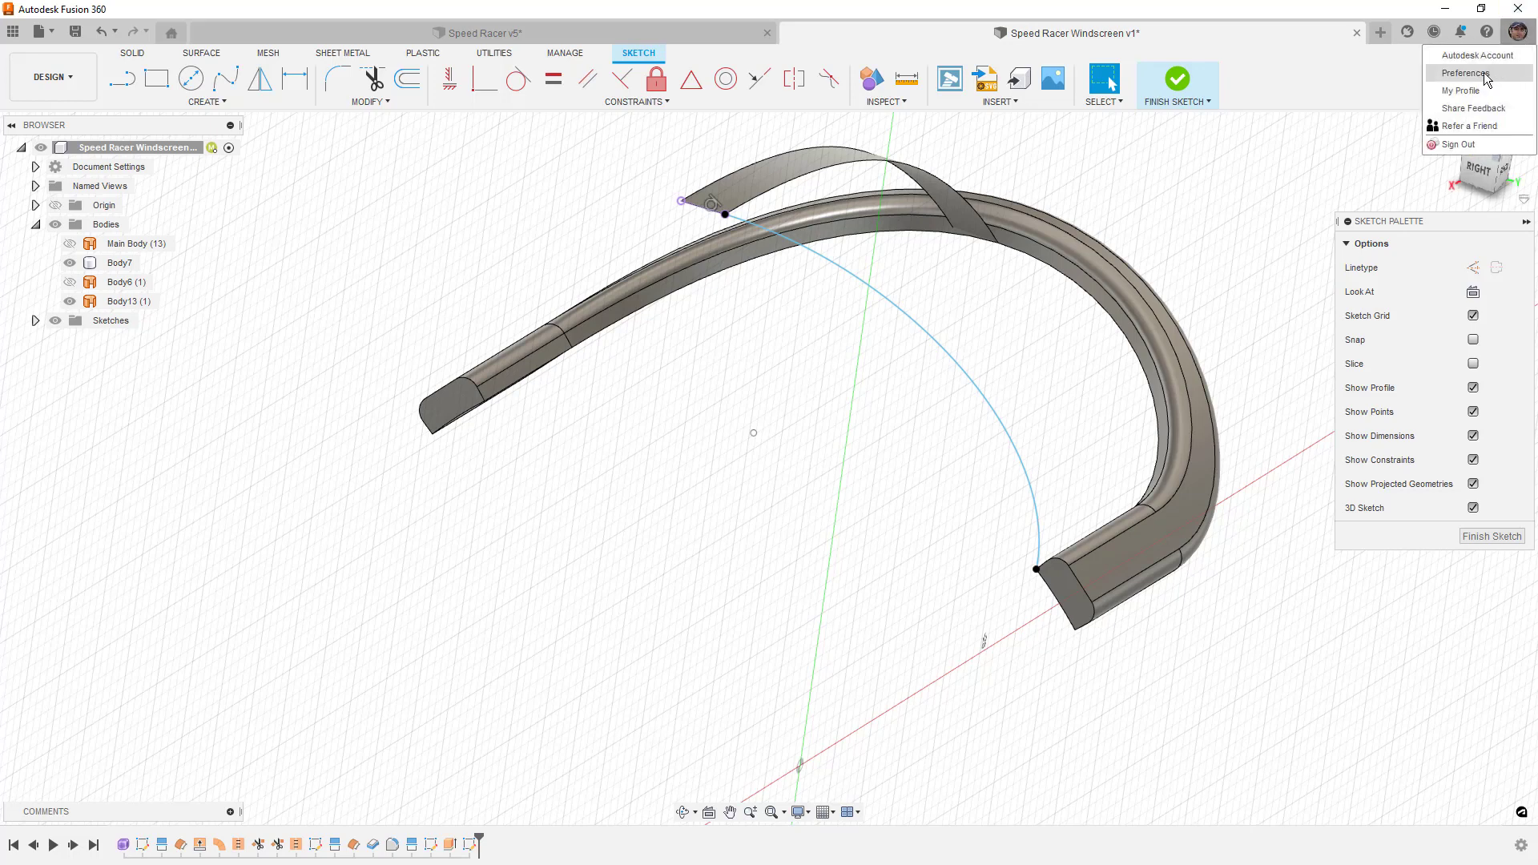
{"action": "left_click", "coordinate": [1180, 216]}
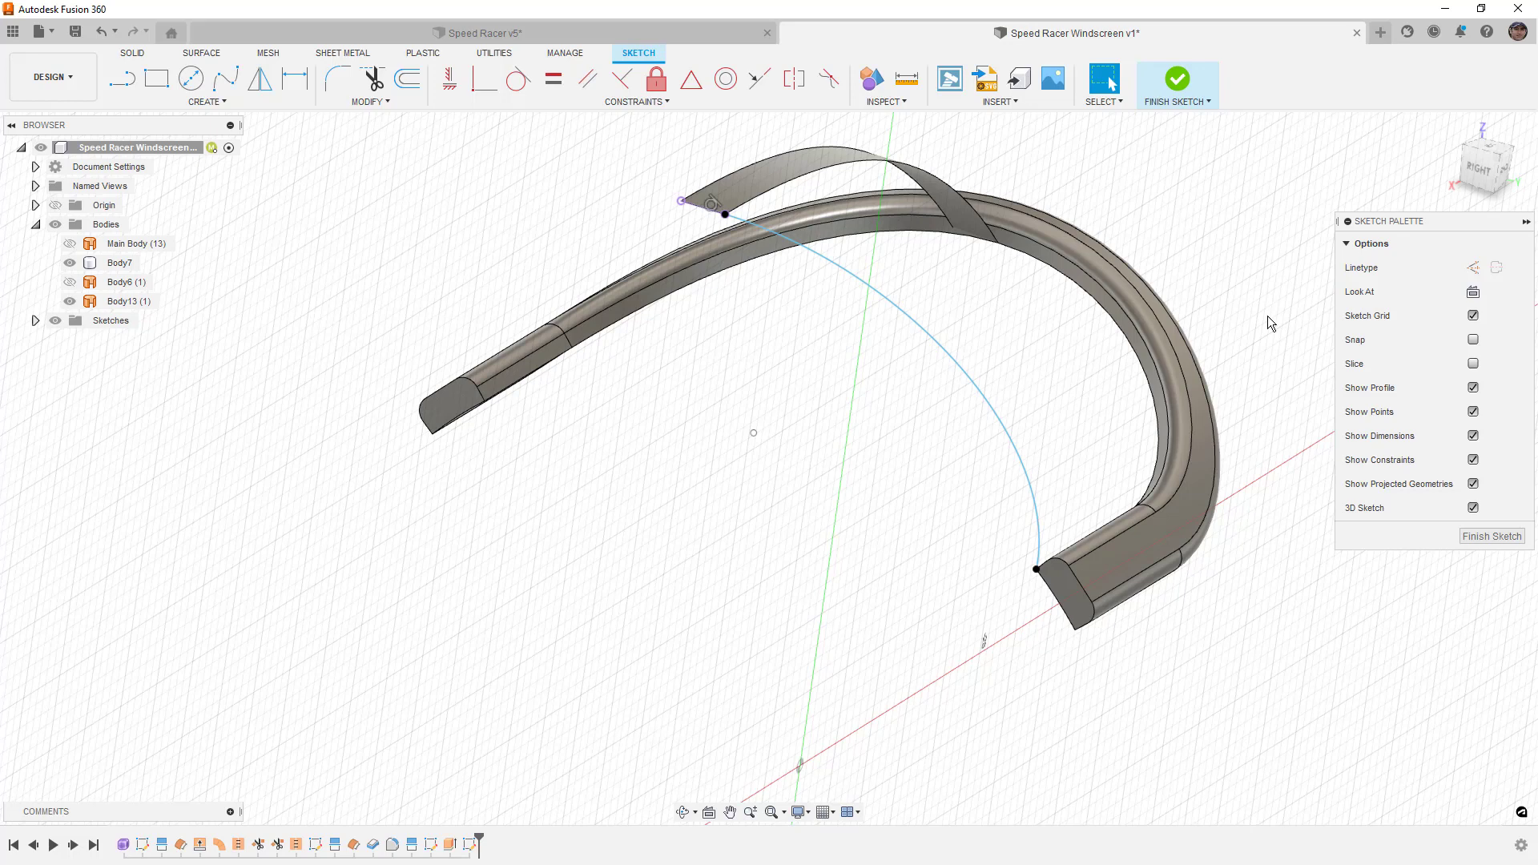
- Finish the 3D sketch and inspect the Body7 strip's edges
{"action": "left_click", "coordinate": [1482, 537]}
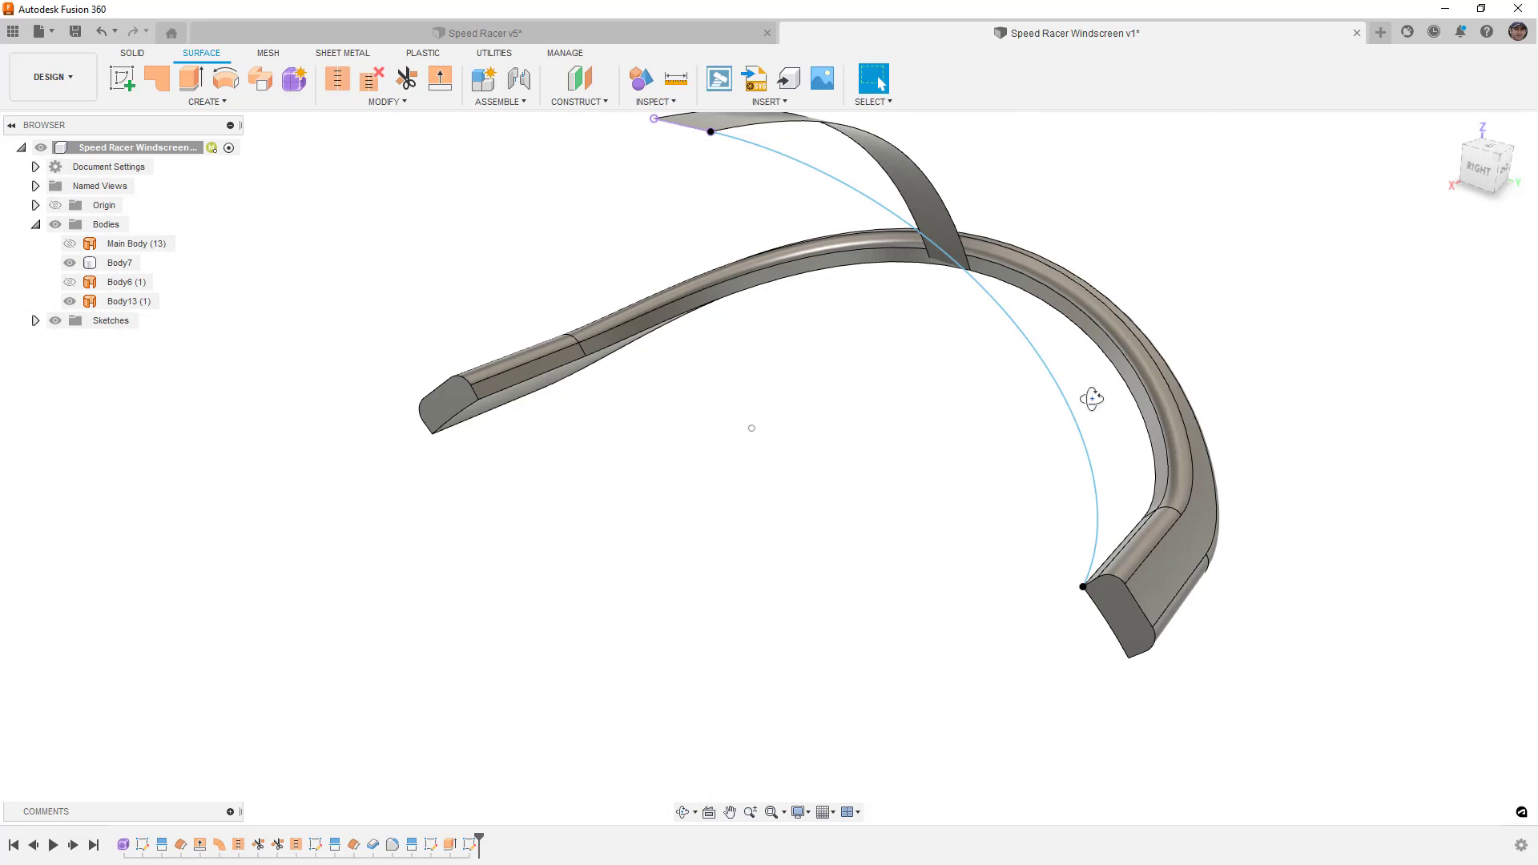
{"action": "middle_click_drag", "start_coordinate": [1092, 398], "coordinate": [916, 560], "text": "shift"}
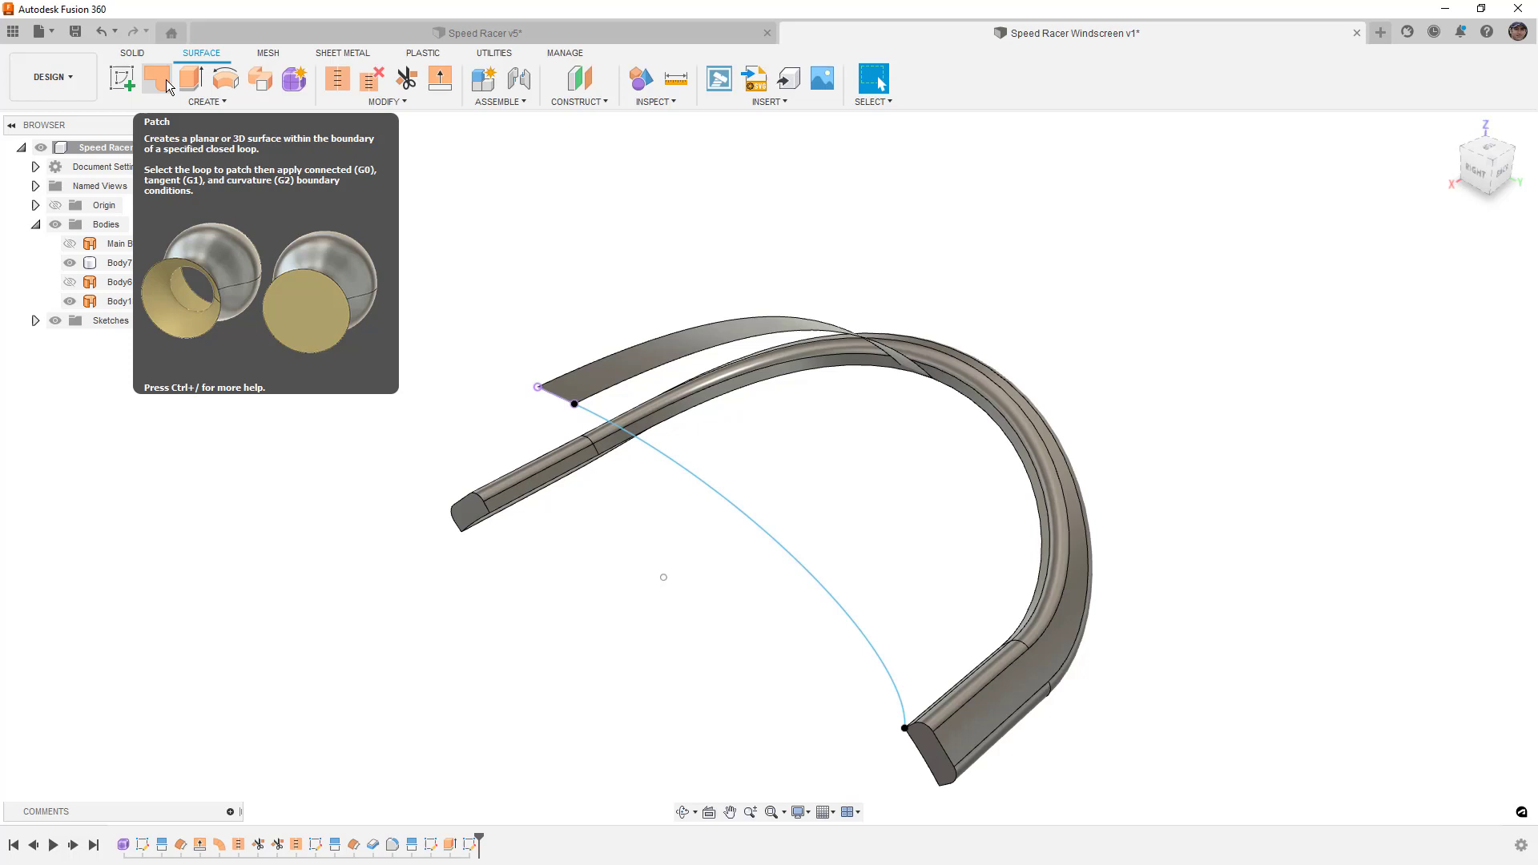
{"action": "left_click", "coordinate": [937, 383]}
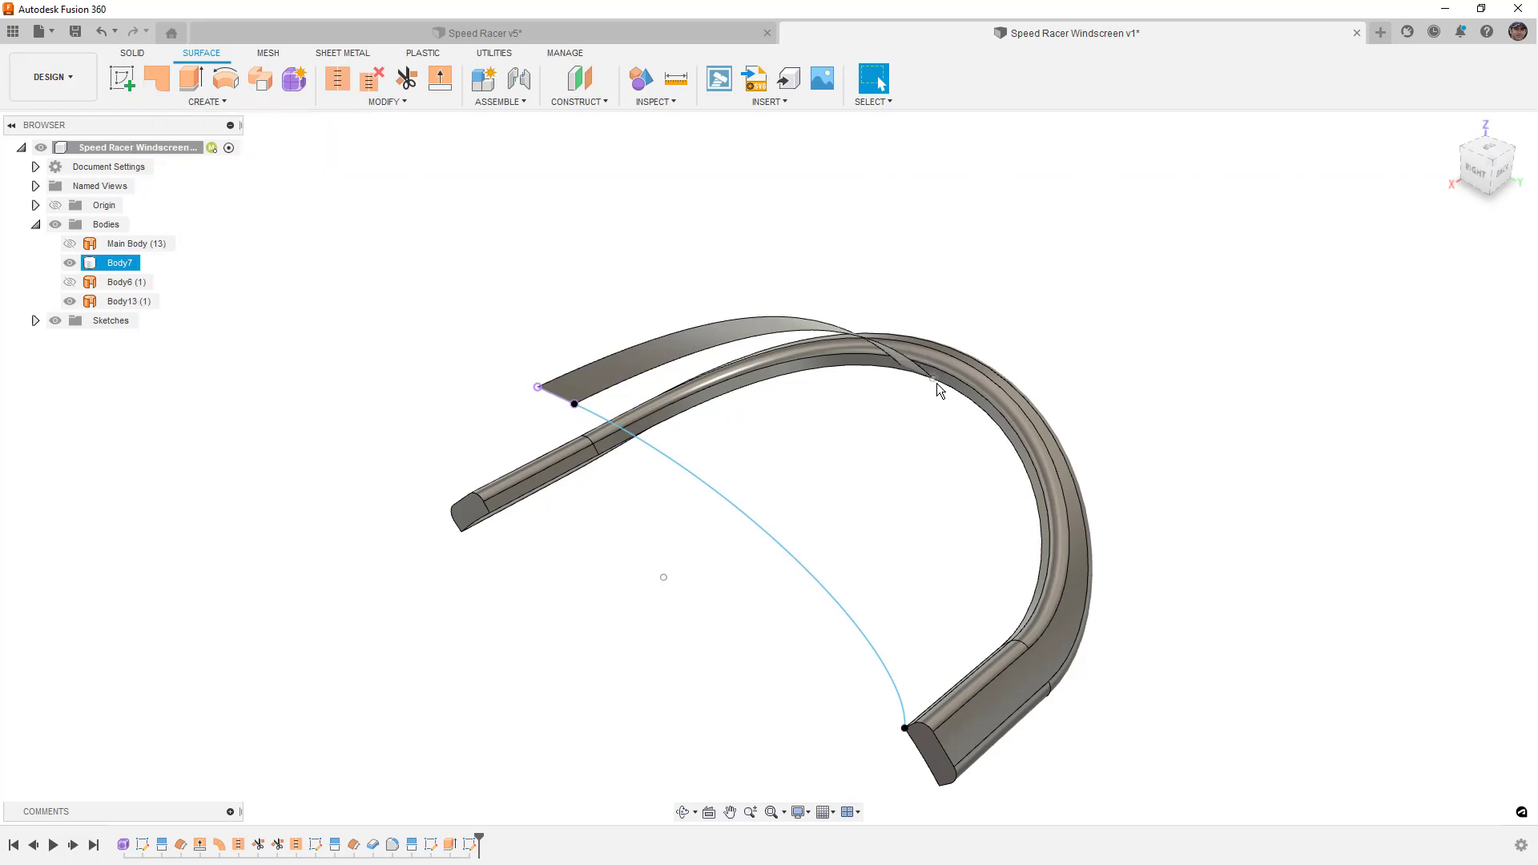
{"action": "left_click", "coordinate": [941, 385]}
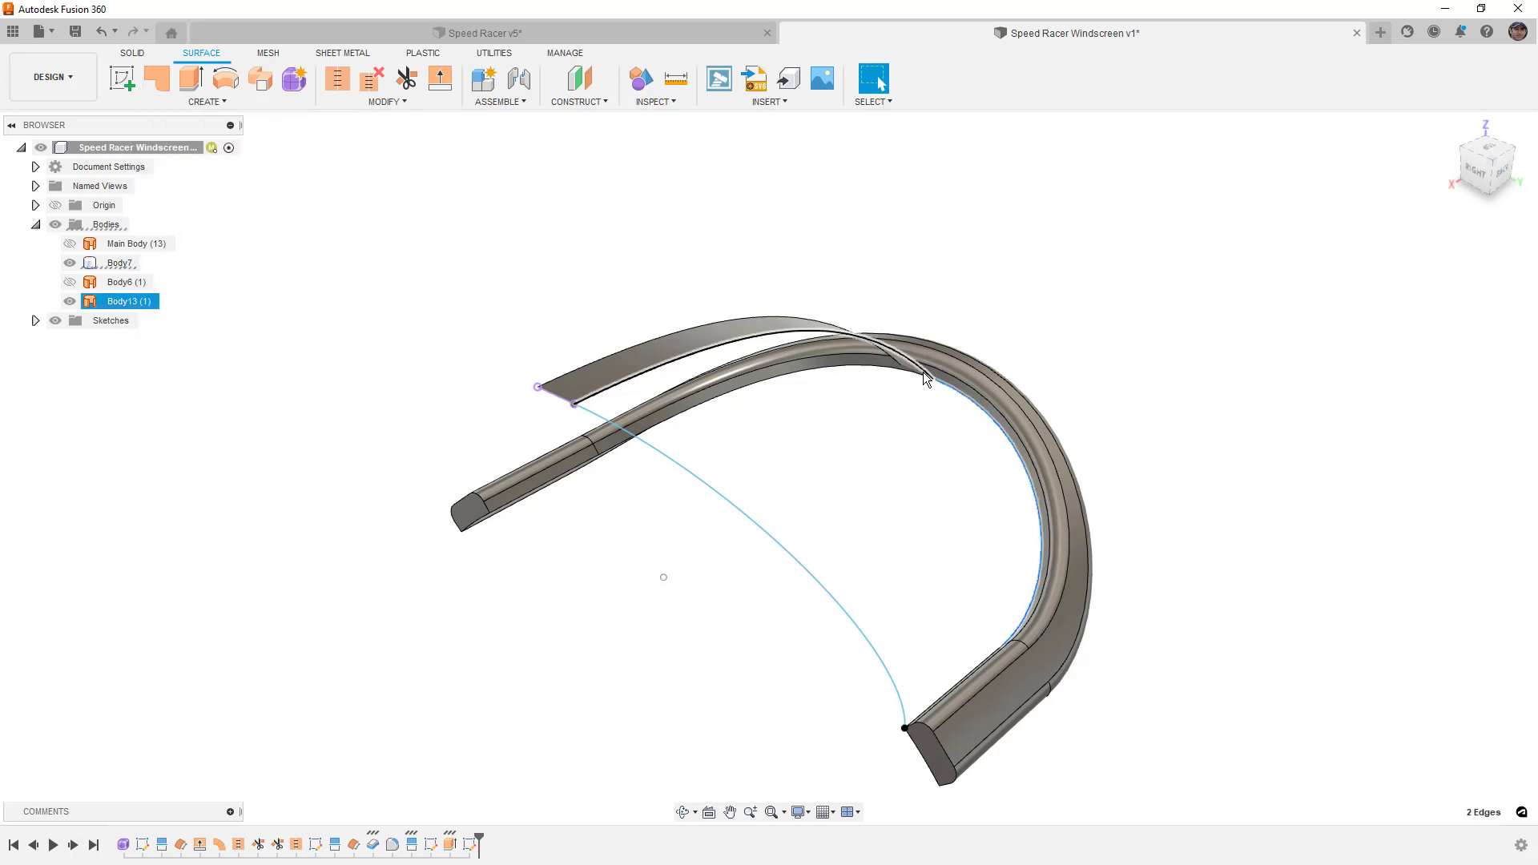
{"action": "left_click", "coordinate": [923, 372], "text": "ctrl"}
{"action": "left_click", "coordinate": [918, 397]}
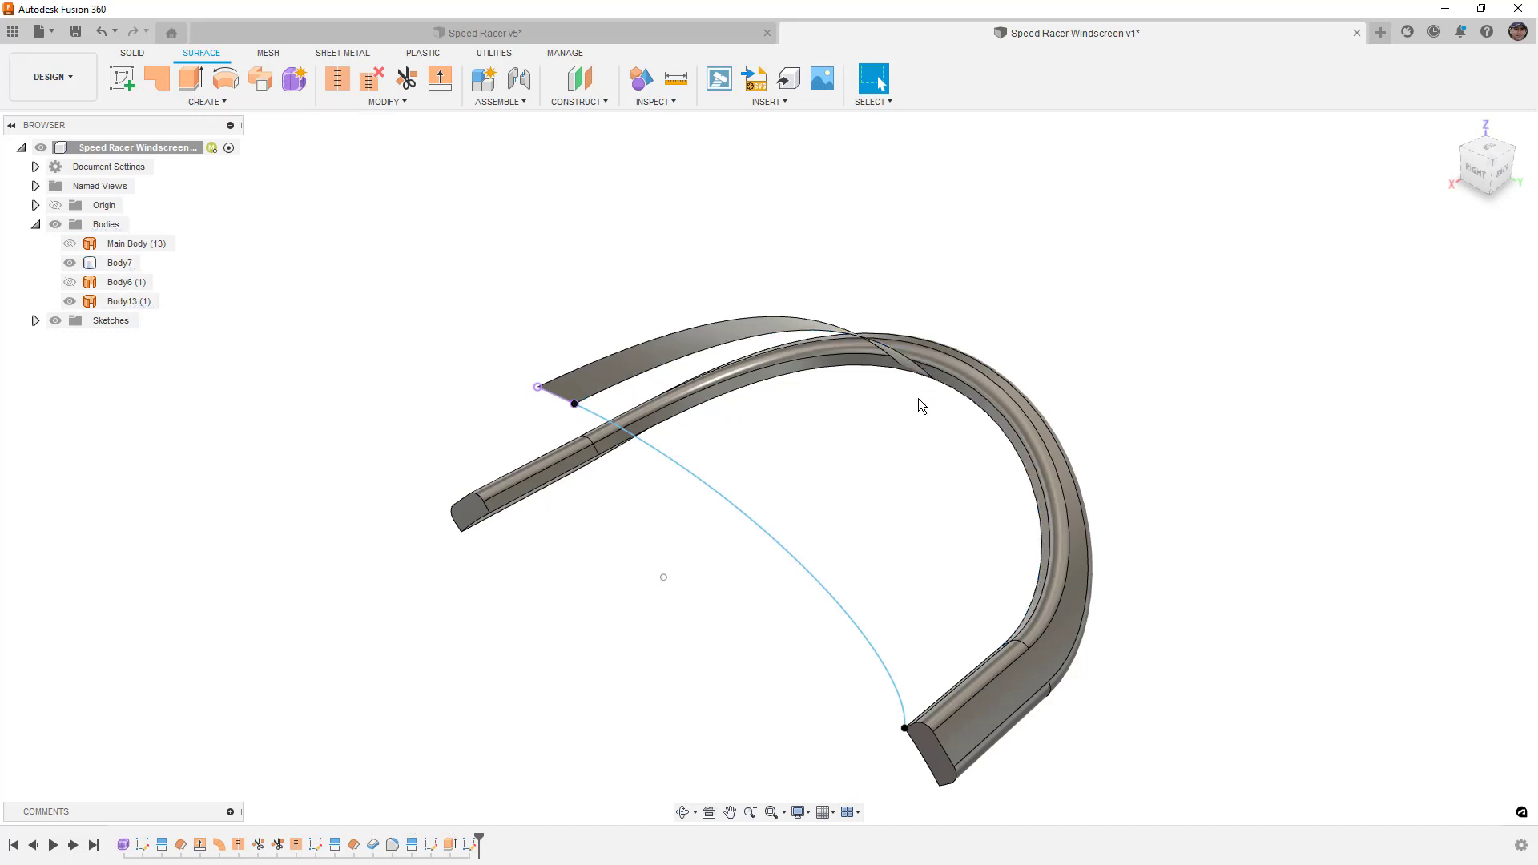
- Create a patch bounded by three strip edges and the arc, chaining off, third edge Tangent (G1)
{"action": "left_click", "coordinate": [157, 79]}
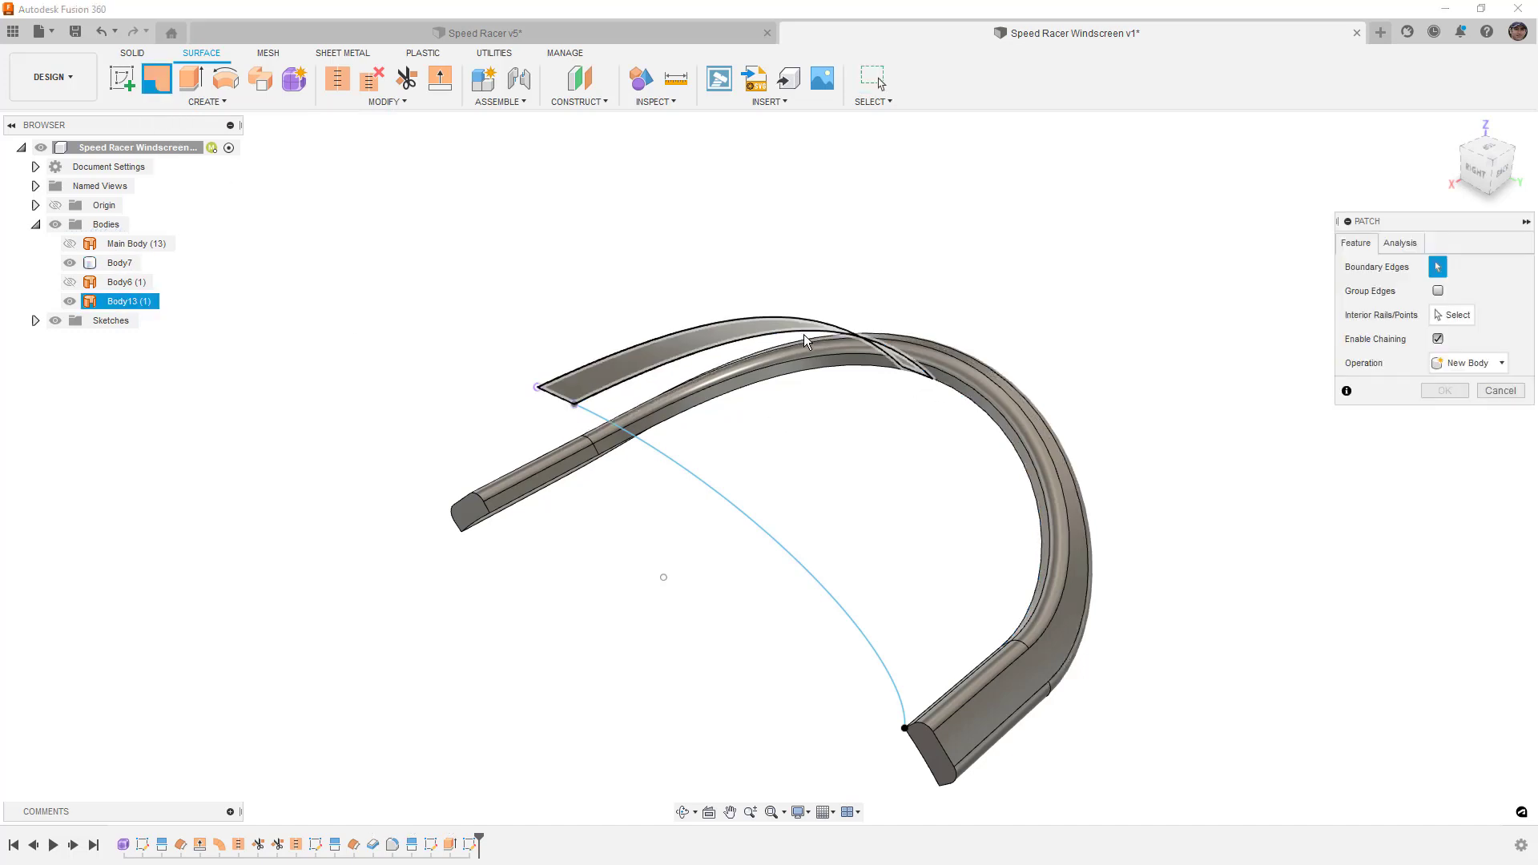
{"action": "left_click", "coordinate": [1438, 339]}
{"action": "left_click", "coordinate": [663, 372]}
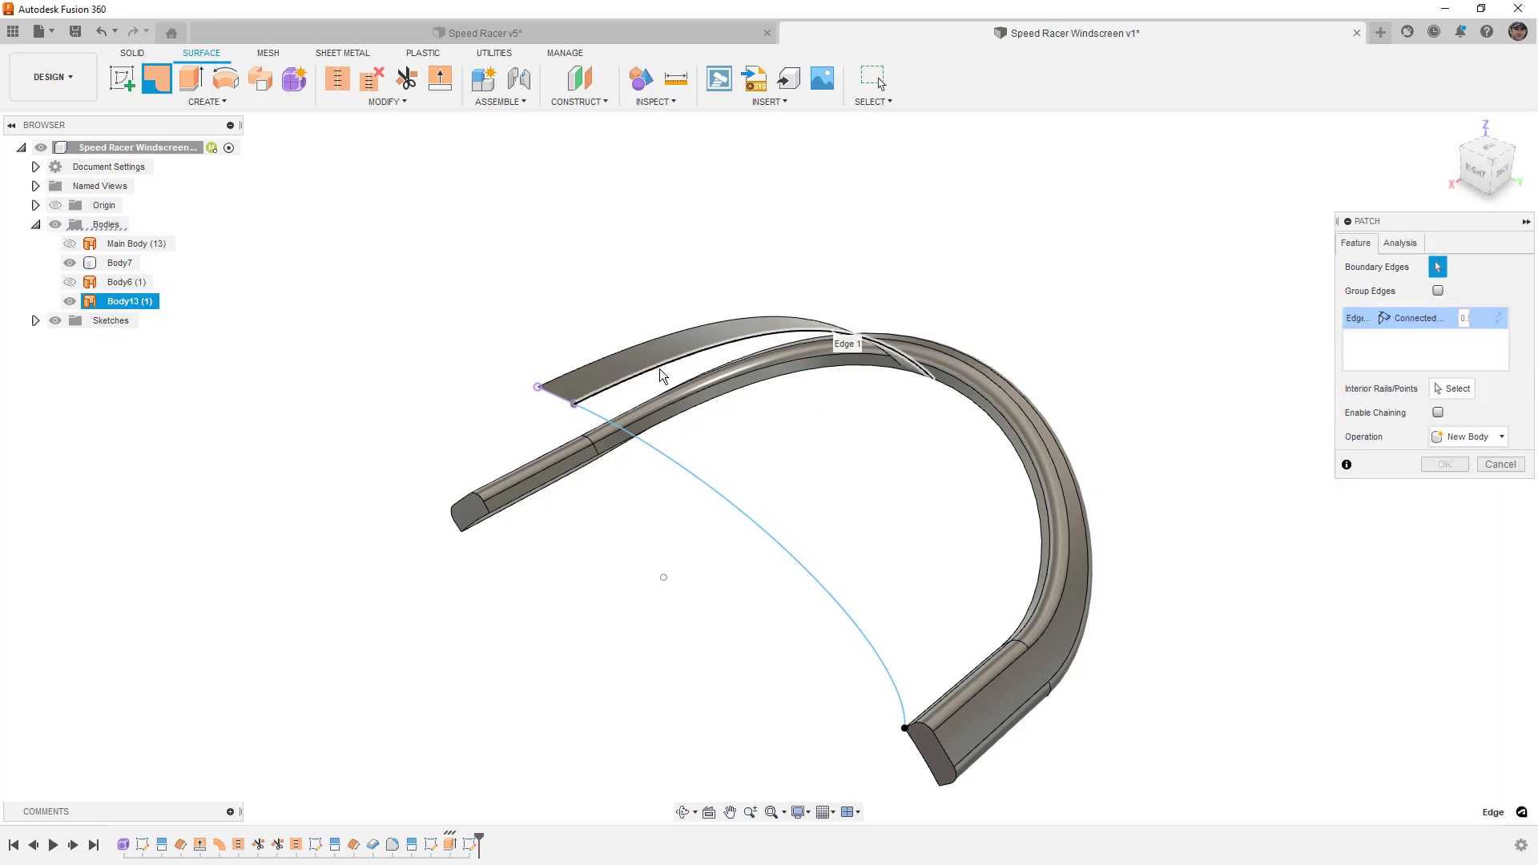
{"action": "left_click", "coordinate": [962, 402]}
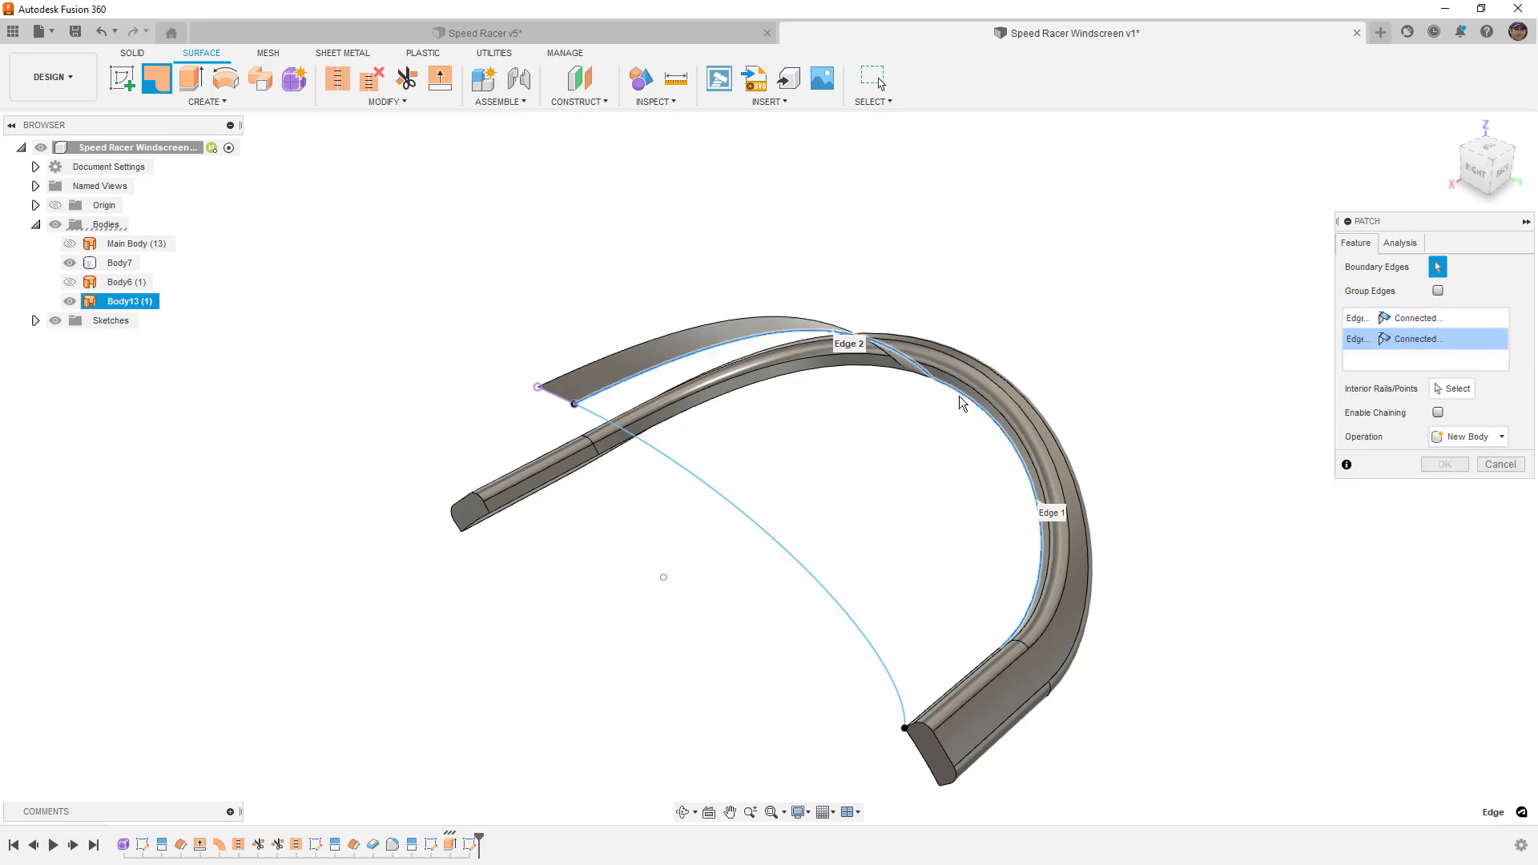
{"action": "left_click", "coordinate": [985, 661]}
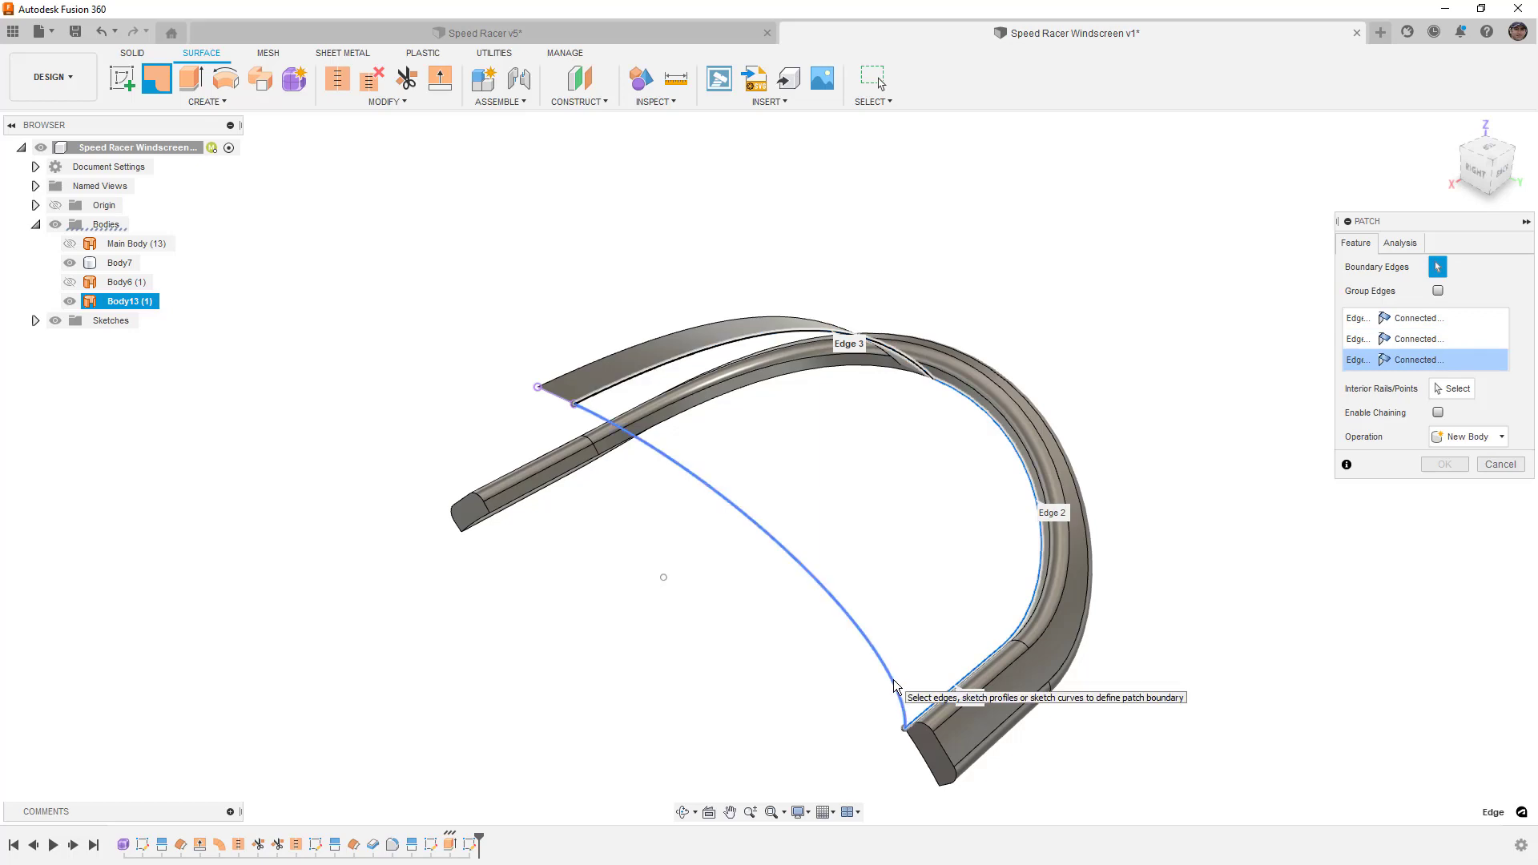
{"action": "left_click", "coordinate": [896, 682]}
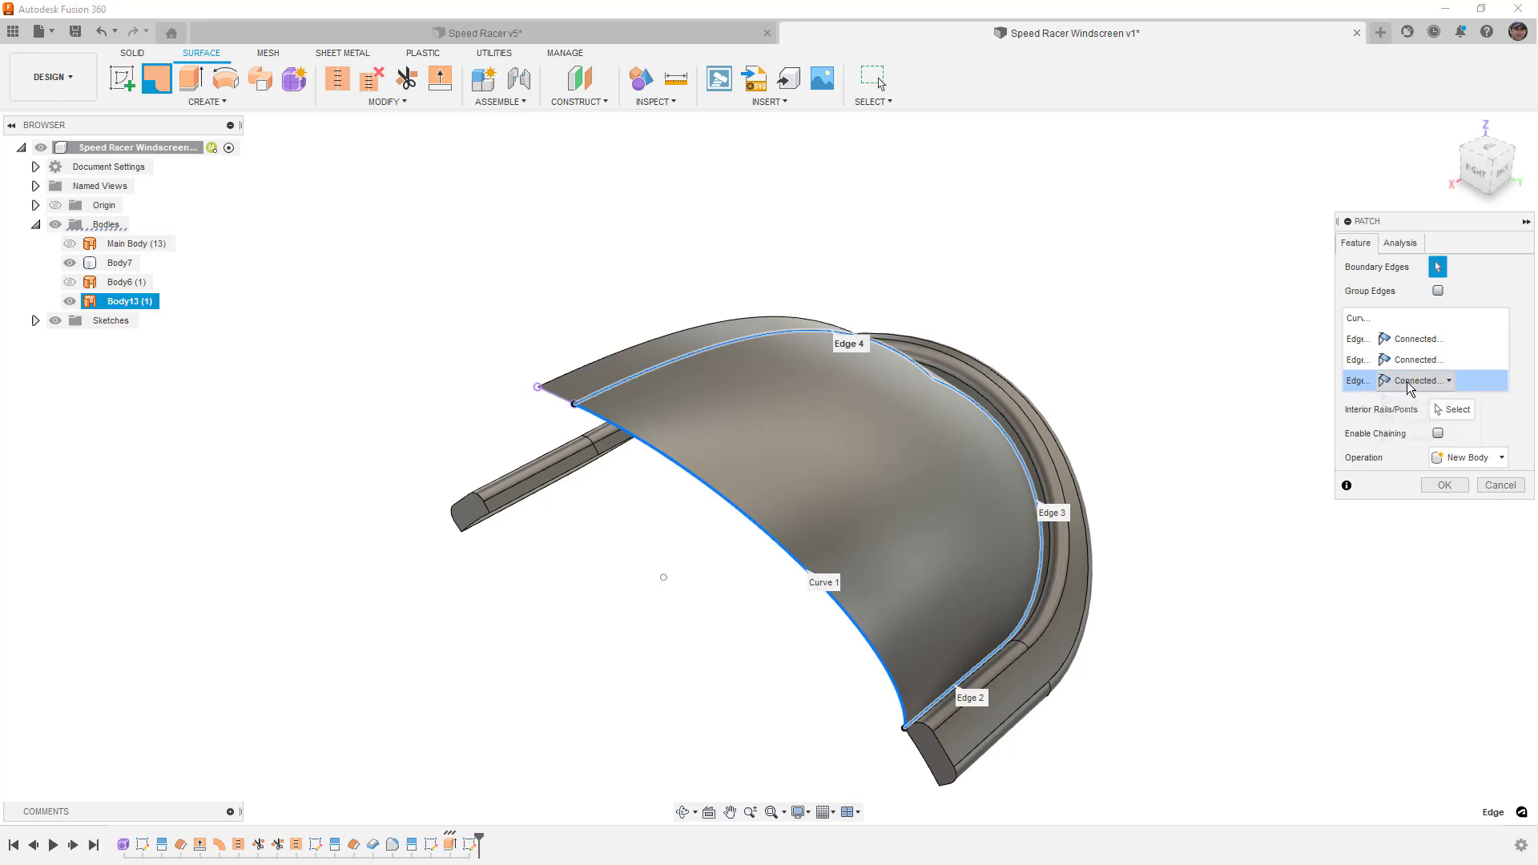
{"action": "left_click", "coordinate": [1382, 383]}
{"action": "left_click", "coordinate": [1422, 425]}
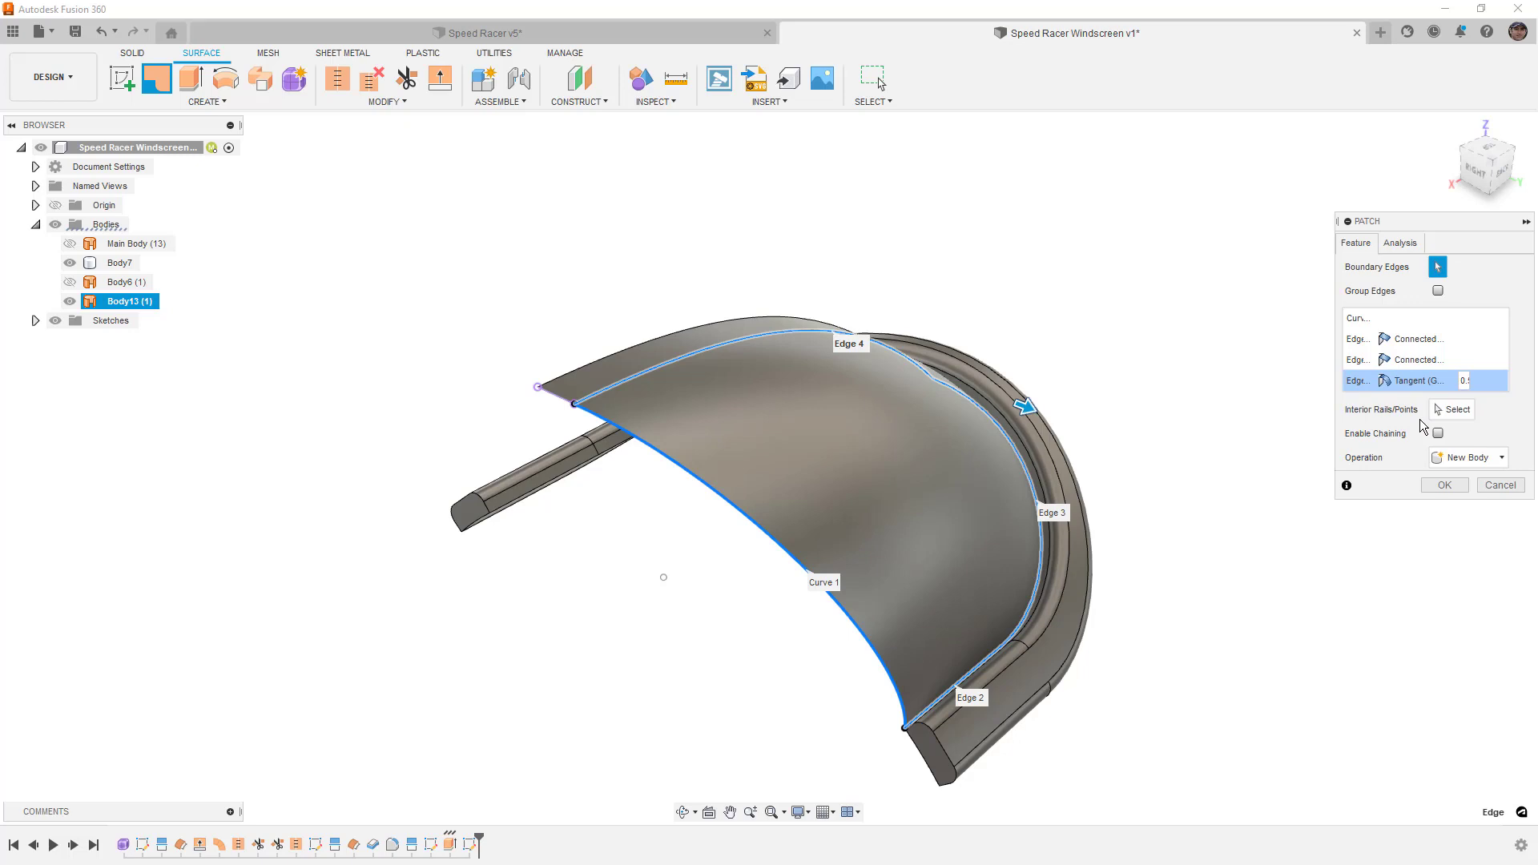
{"action": "middle_click_drag", "start_coordinate": [1206, 412], "coordinate": [1126, 442], "text": "shift"}
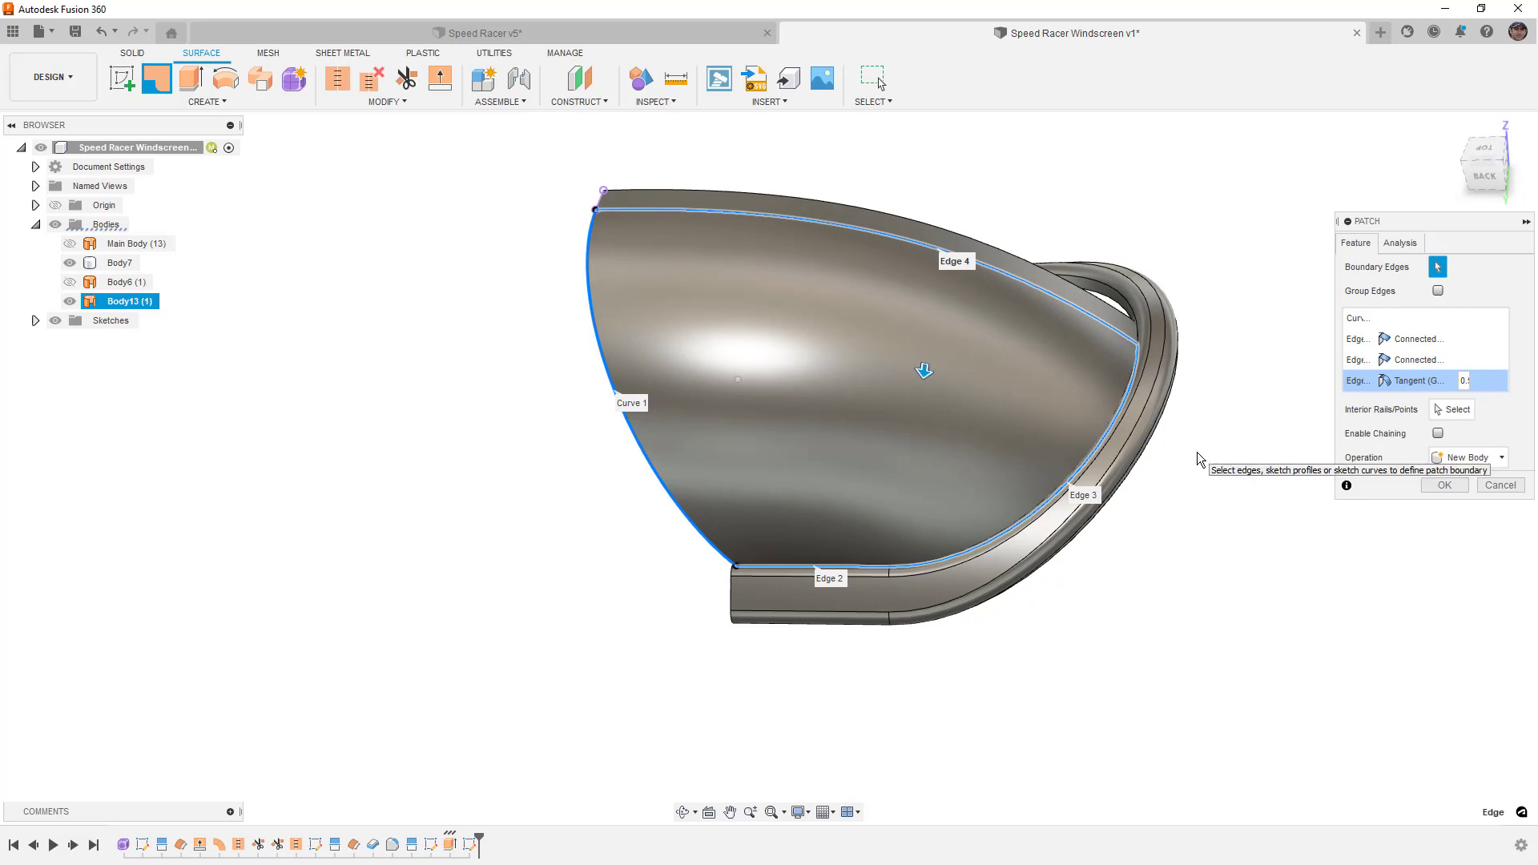
- Confirm the patch surface and remove Body13 from the design
{"action": "left_click", "coordinate": [1444, 486]}
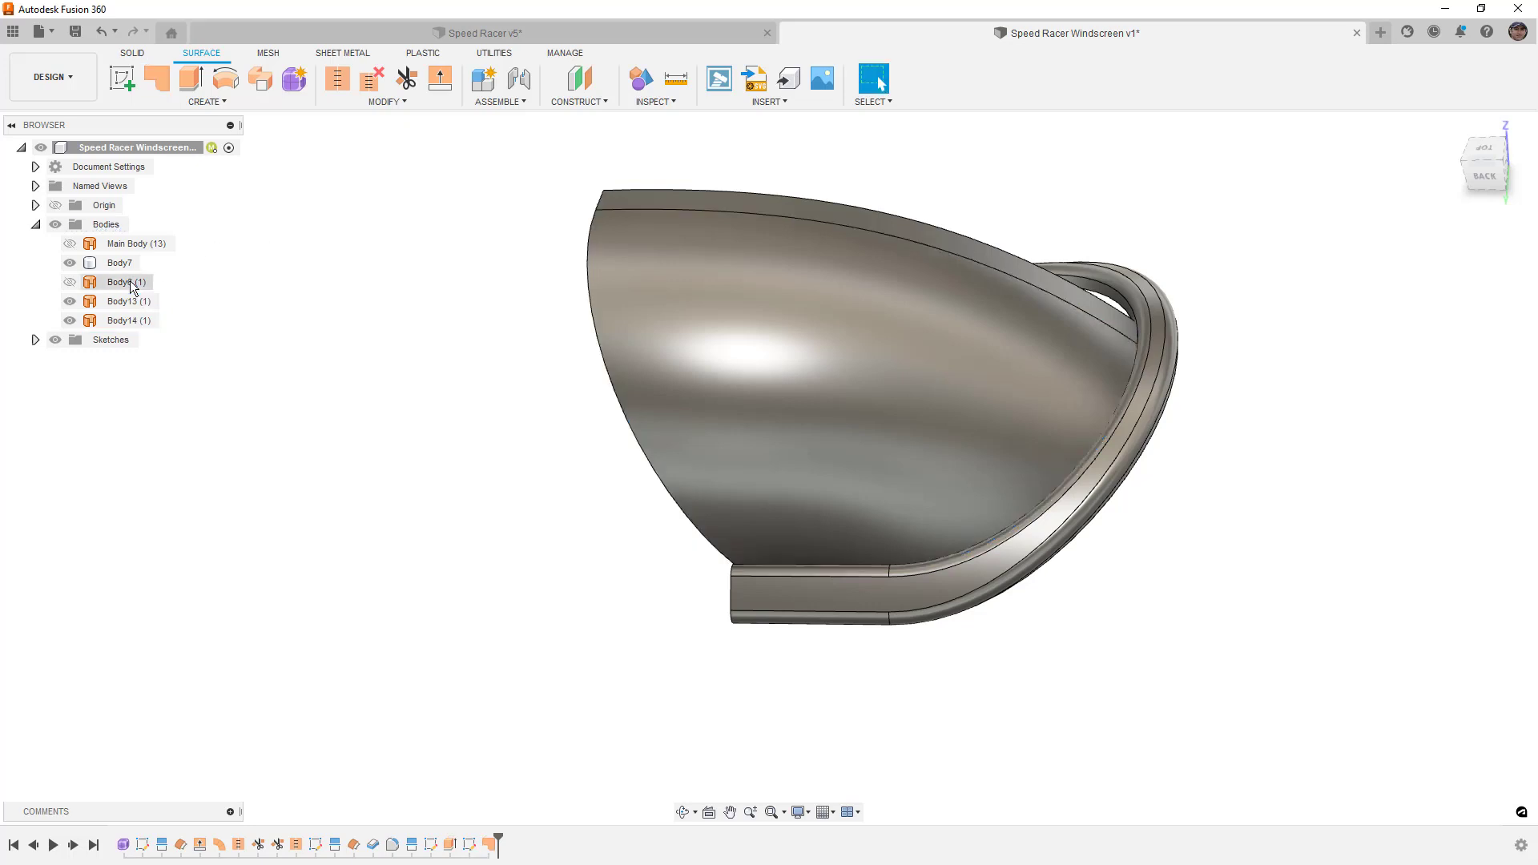
{"action": "left_click", "coordinate": [128, 308]}
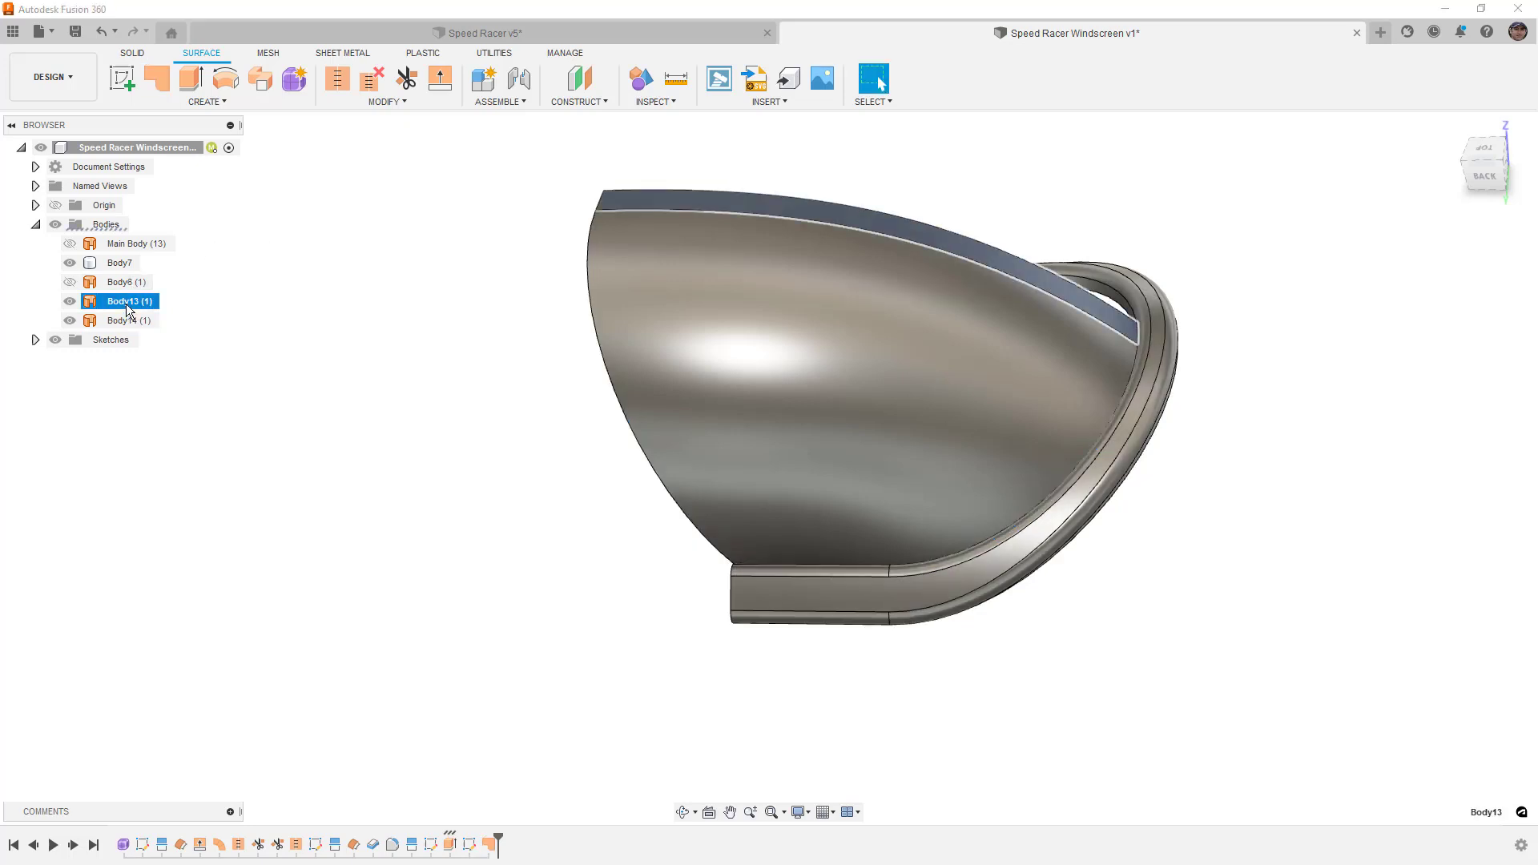
{"action": "right_click", "coordinate": [128, 307]}
{"action": "left_click", "coordinate": [178, 543]}
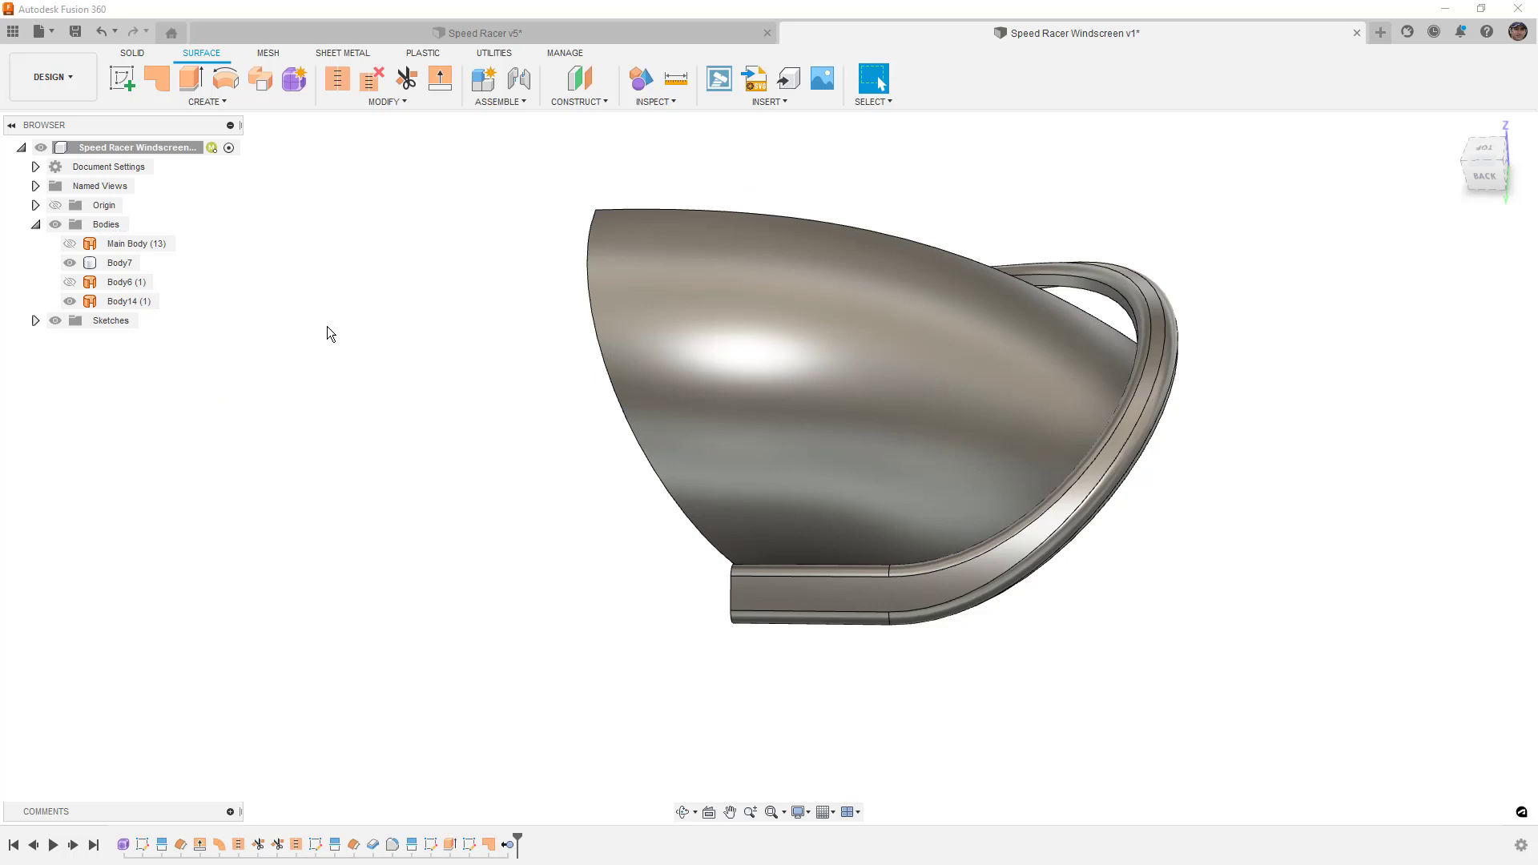
- Mirror the half windscreen body across the centre origin plane with Join
{"action": "middle_click_drag", "start_coordinate": [333, 320], "coordinate": [427, 272], "text": "shift"}
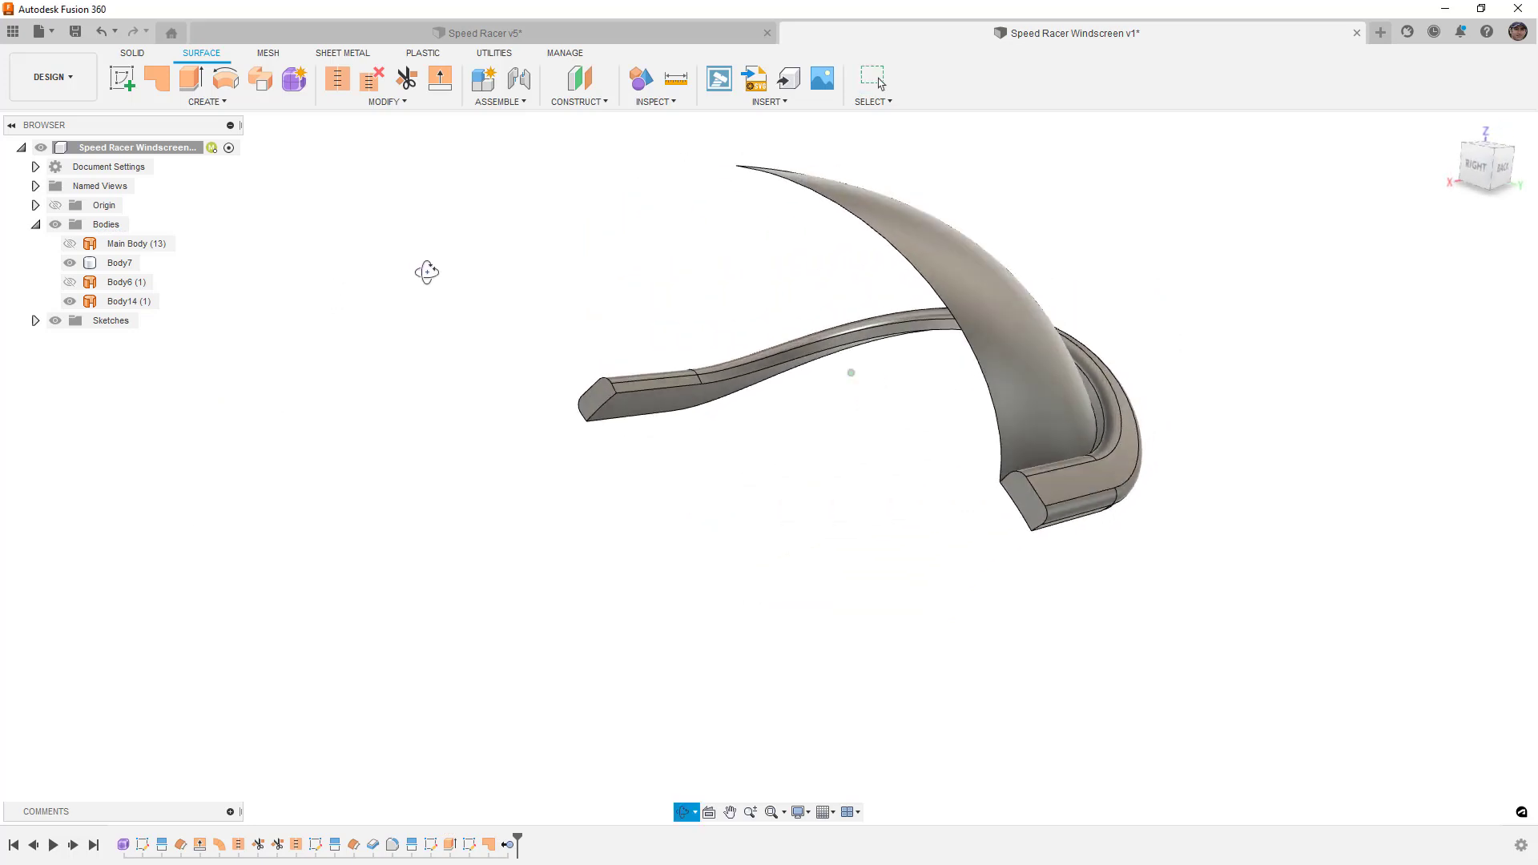
{"action": "left_click", "coordinate": [180, 104]}
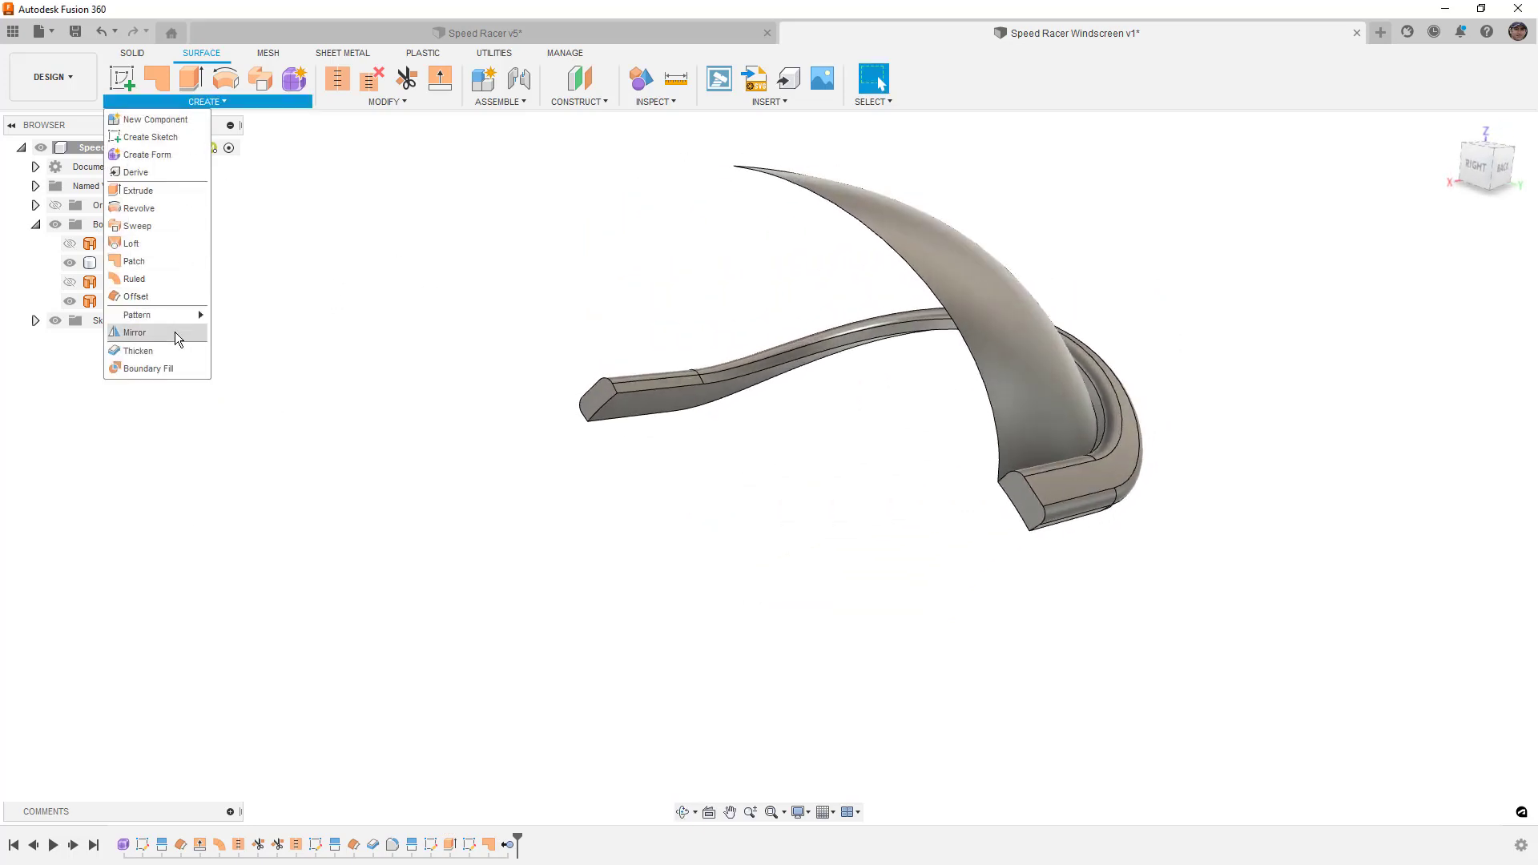
{"action": "left_click", "coordinate": [175, 333]}
{"action": "left_click", "coordinate": [877, 233]}
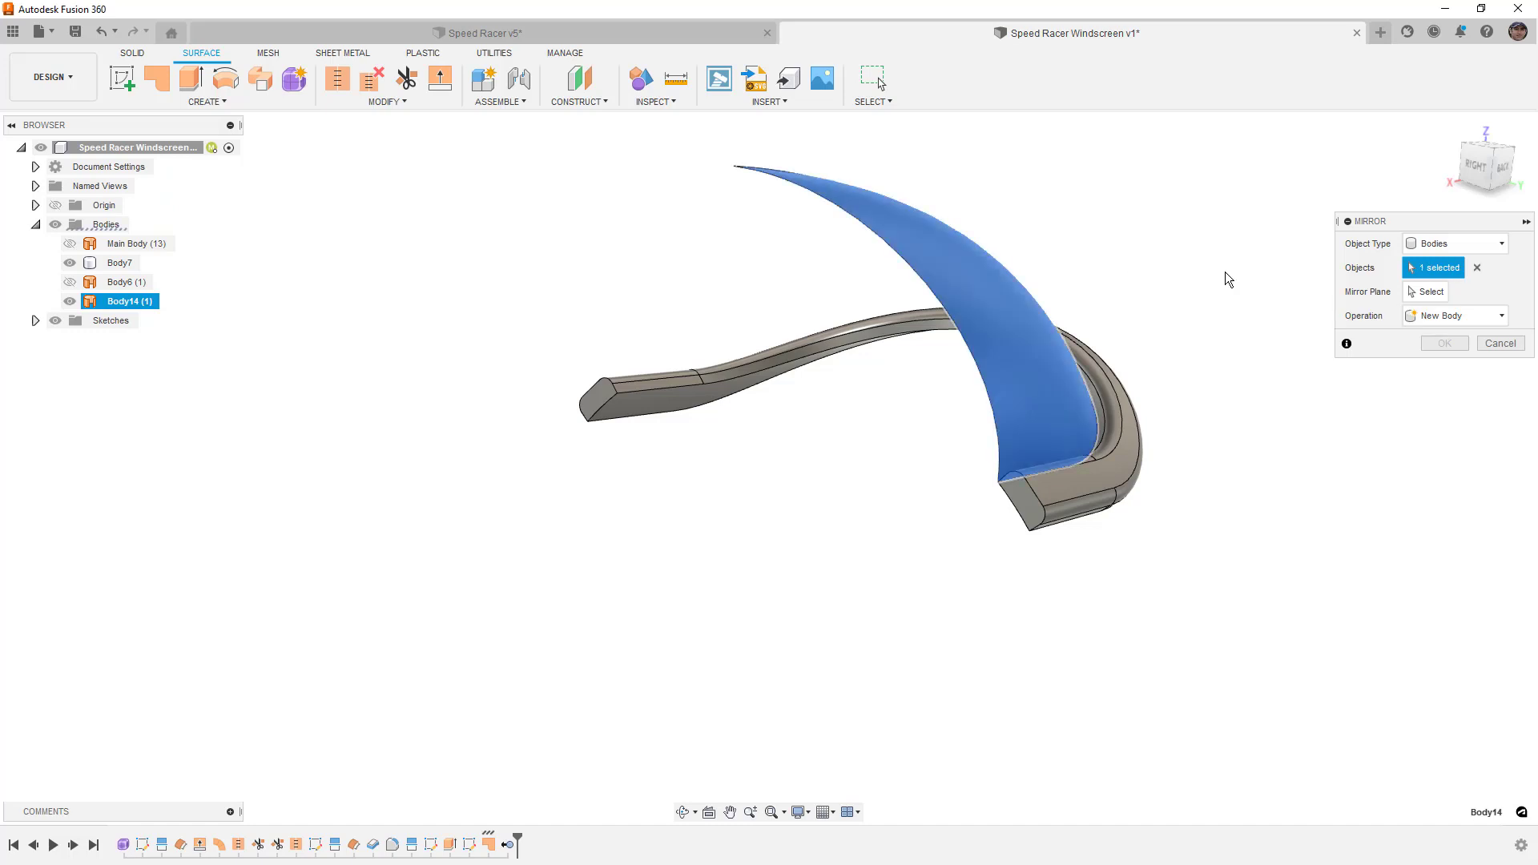
{"action": "left_click", "coordinate": [1431, 291]}
{"action": "middle_click_drag", "start_coordinate": [879, 398], "coordinate": [862, 514], "text": "shift"}
{"action": "left_click", "coordinate": [848, 586]}
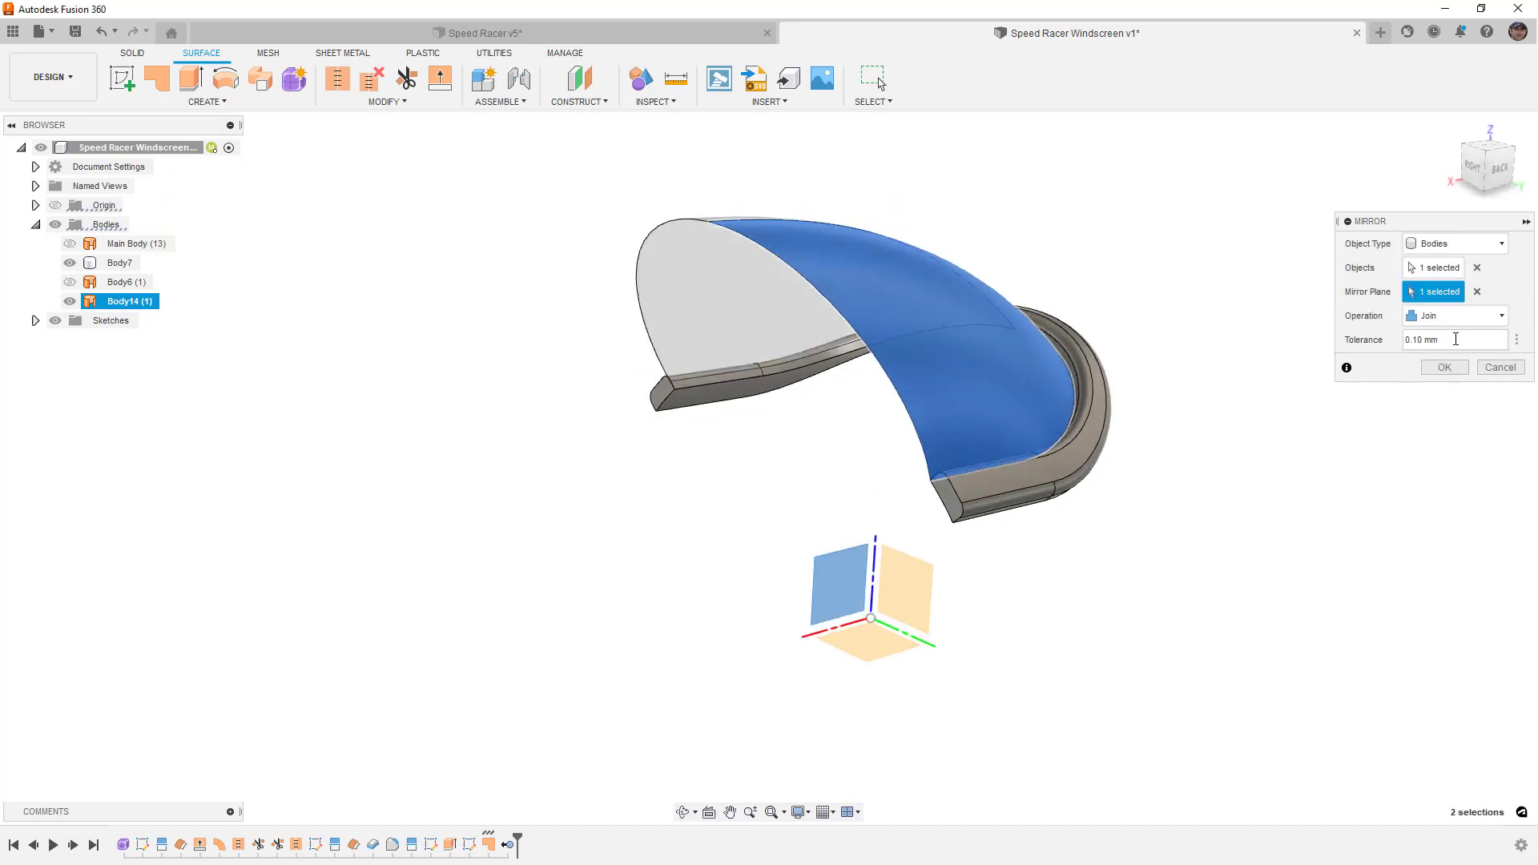
{"action": "left_click", "coordinate": [1444, 372]}
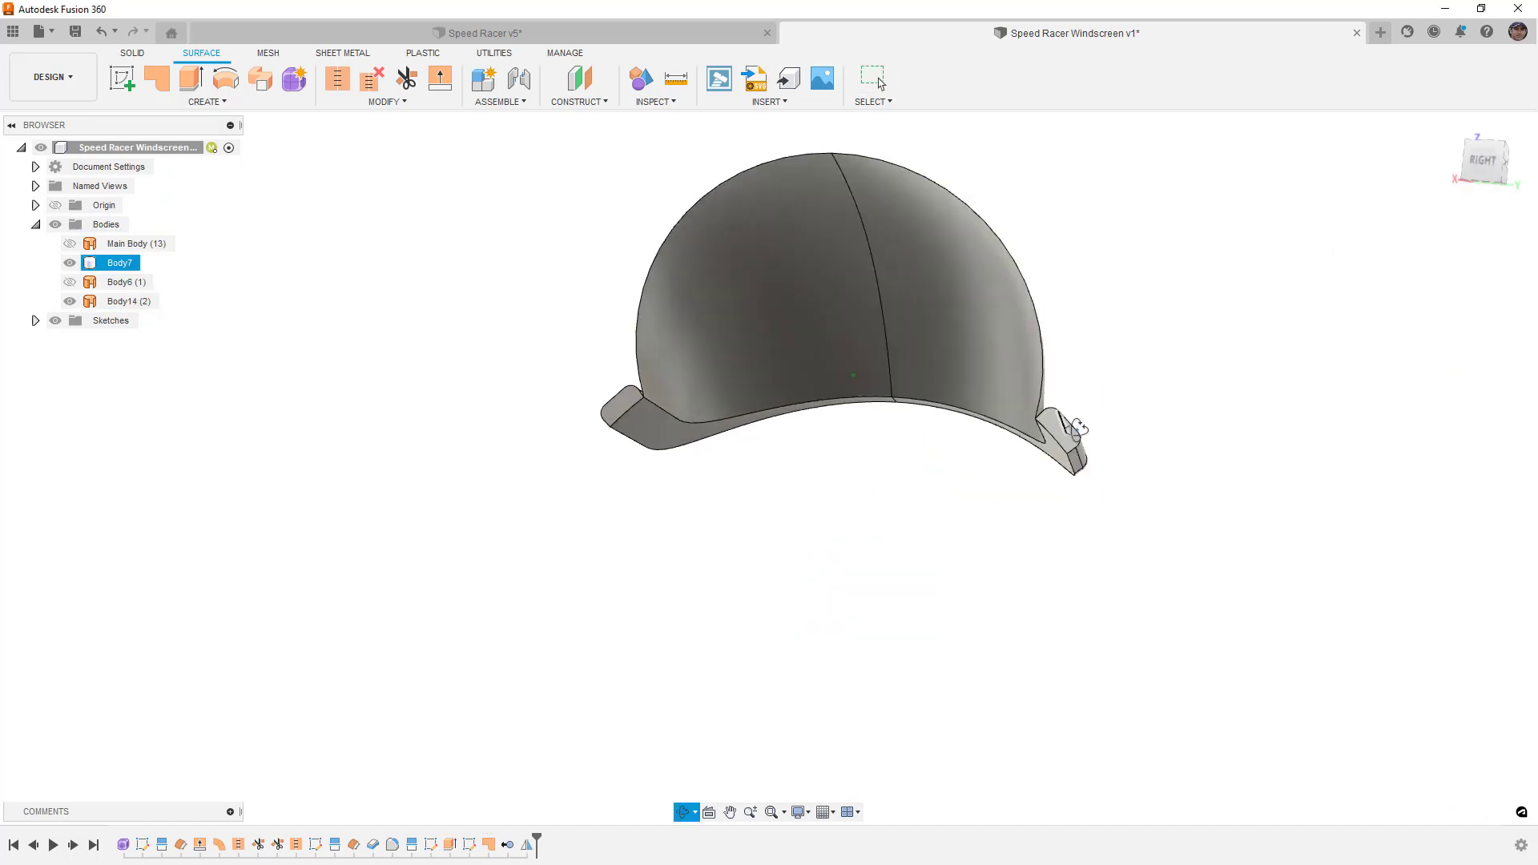
{"action": "scroll", "coordinate": [961, 461], "scroll_direction": "up", "scroll_amount": 4}
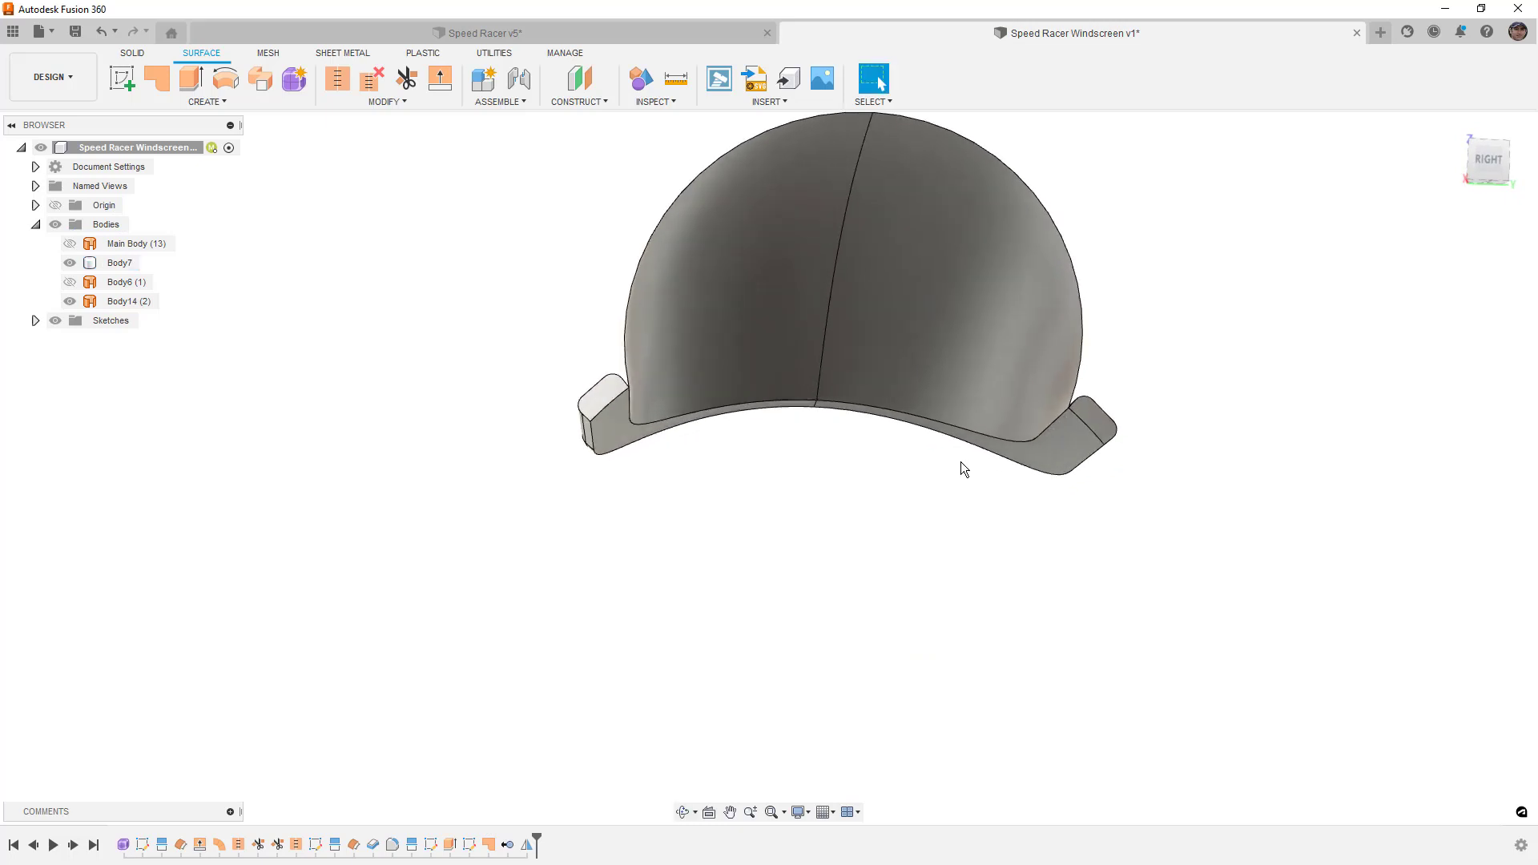
- Offset the lower lip face by 0 mm as a new surface body, then hide Body7
{"action": "key", "text": "Escape"}
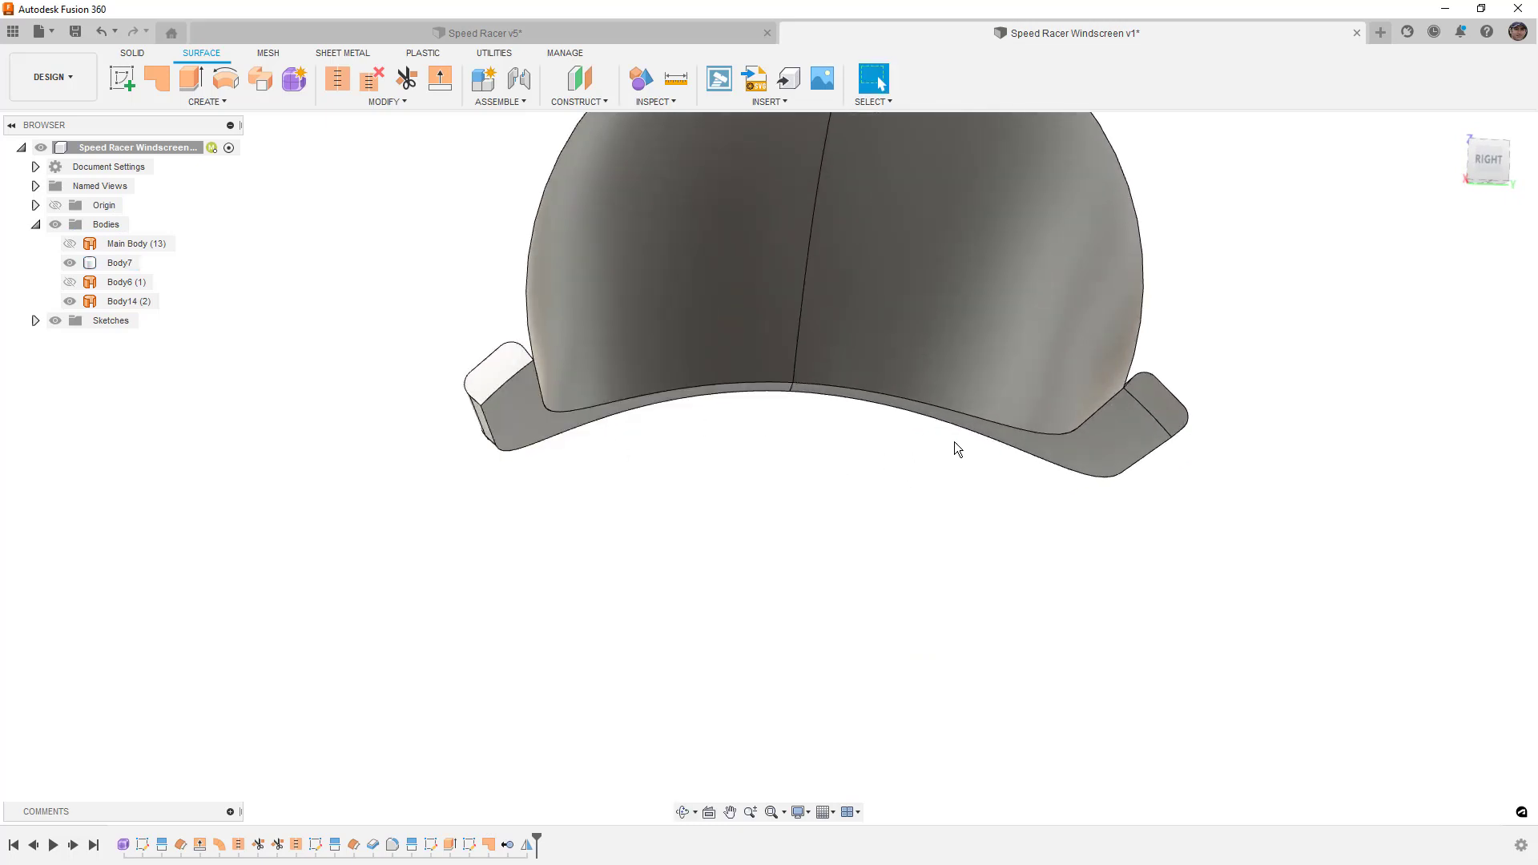
{"action": "left_click", "coordinate": [257, 103]}
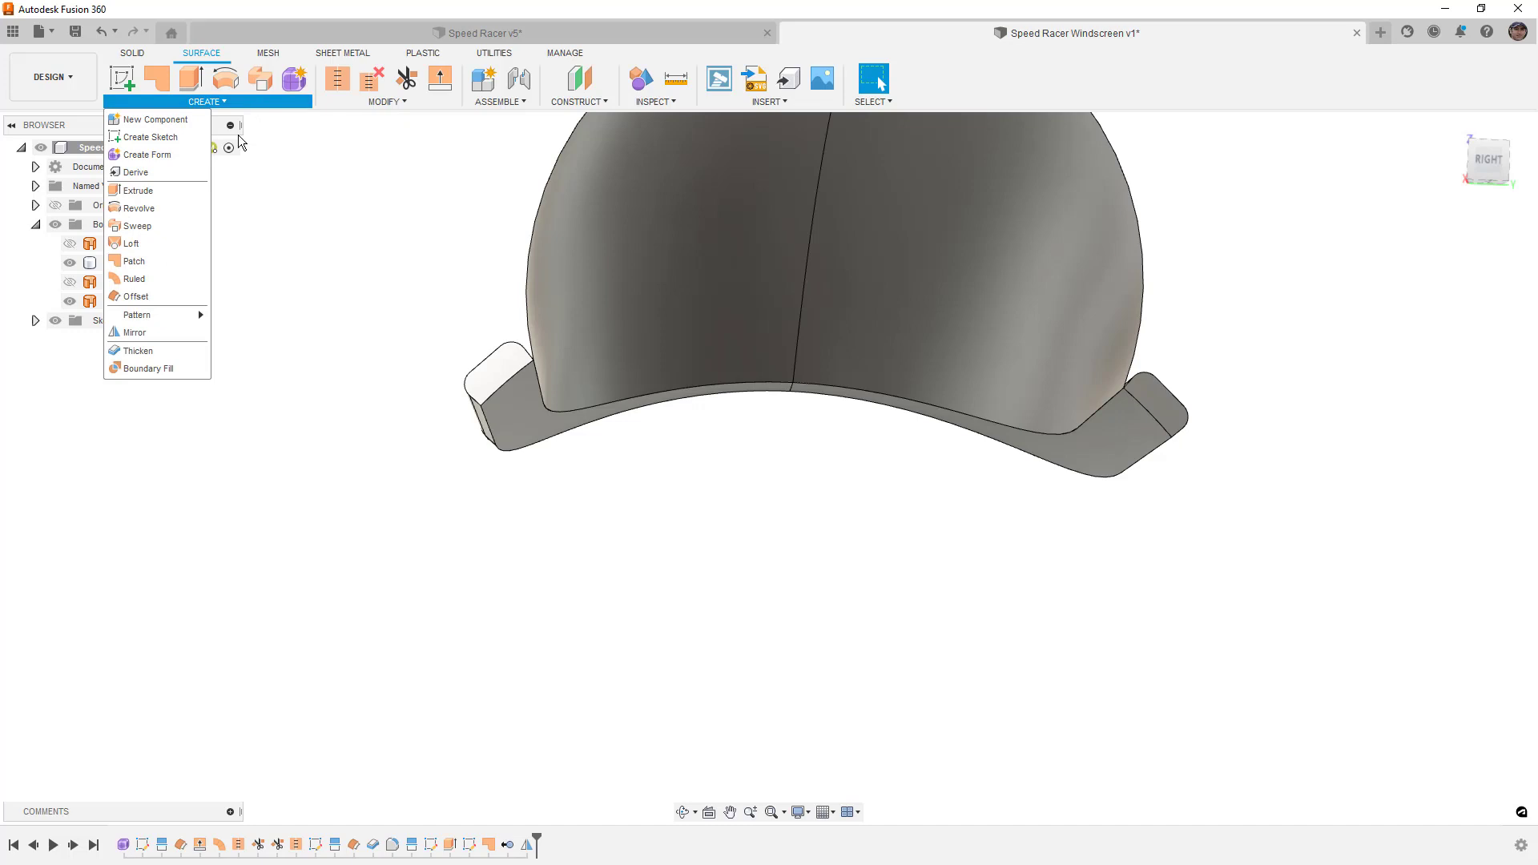
{"action": "left_click", "coordinate": [152, 303]}
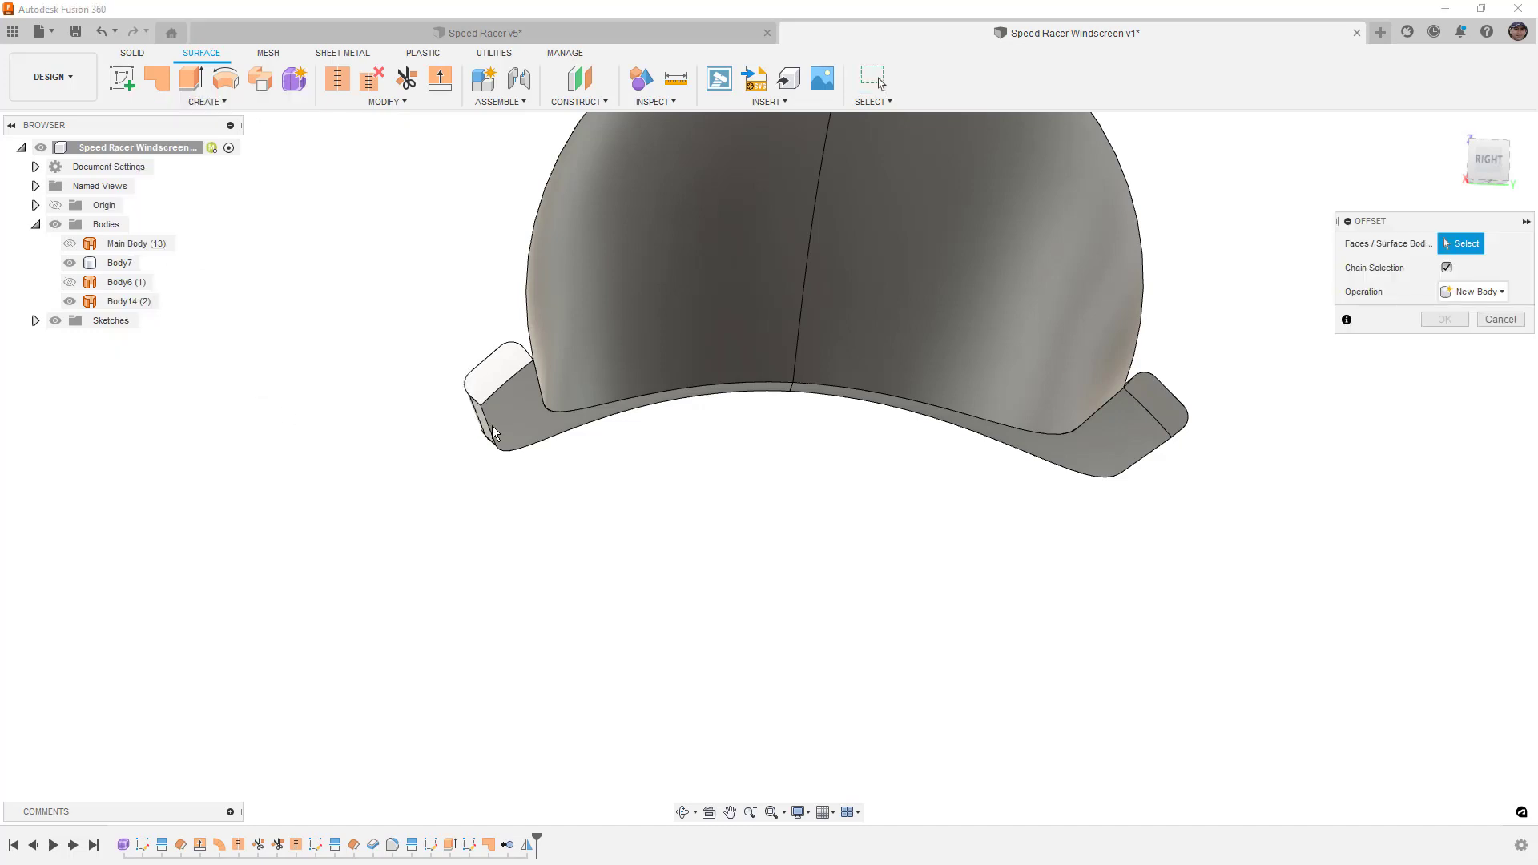
{"action": "left_click", "coordinate": [516, 423]}
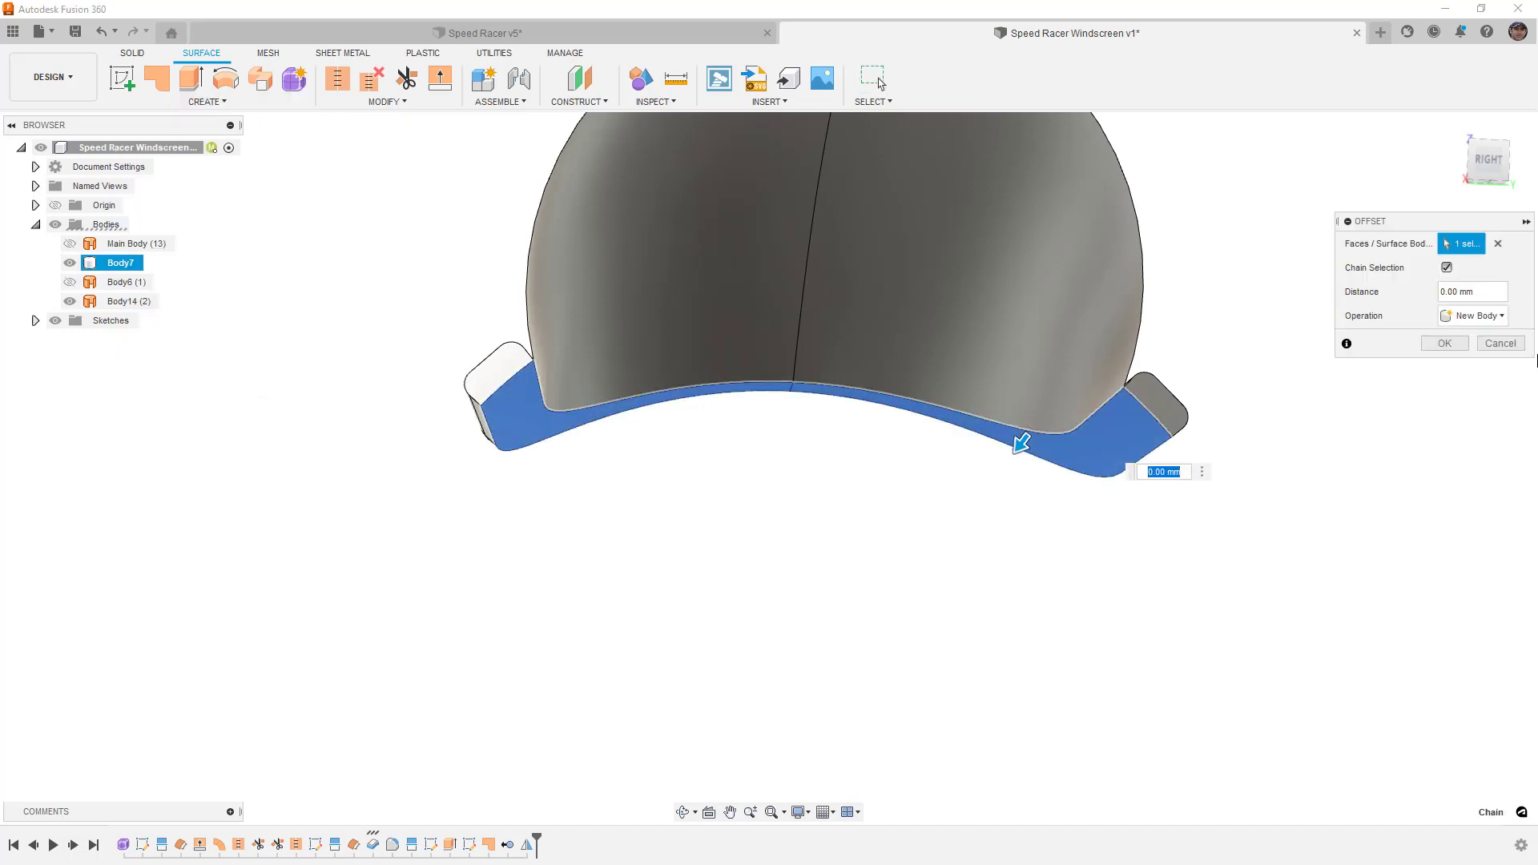
{"action": "left_click", "coordinate": [1445, 343]}
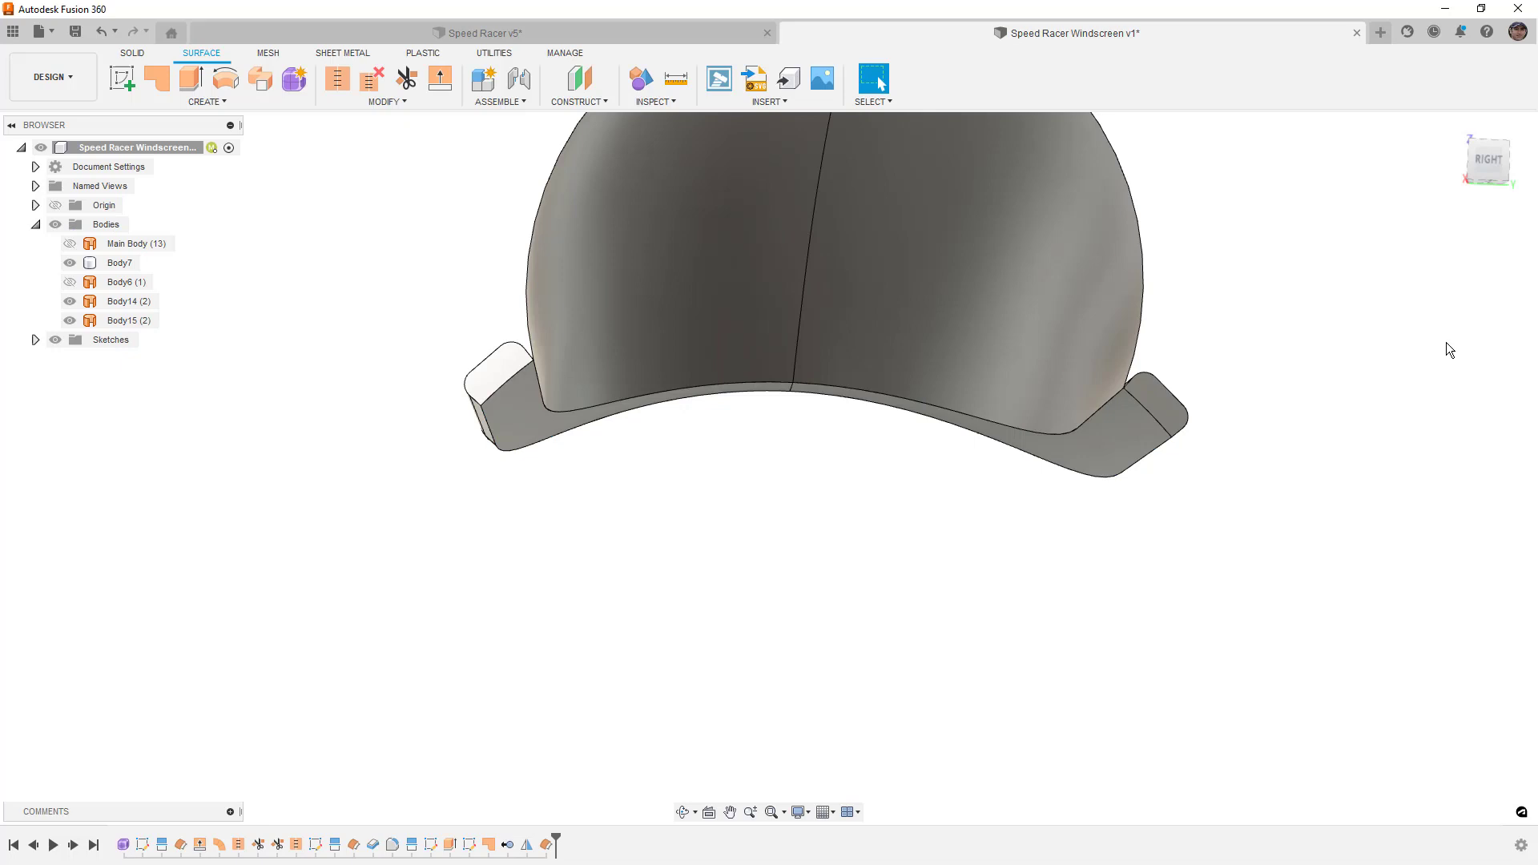
{"action": "left_click", "coordinate": [119, 264]}
- Stitch the offset lip surface and windscreen Body14 into a single surface body
{"action": "key", "text": "v"}
{"action": "middle_click_drag", "start_coordinate": [277, 263], "coordinate": [358, 154], "text": "shift"}
{"action": "left_click", "coordinate": [376, 269]}
{"action": "left_click", "coordinate": [357, 155]}
{"action": "left_click", "coordinate": [337, 77]}
{"action": "left_click", "coordinate": [606, 350]}
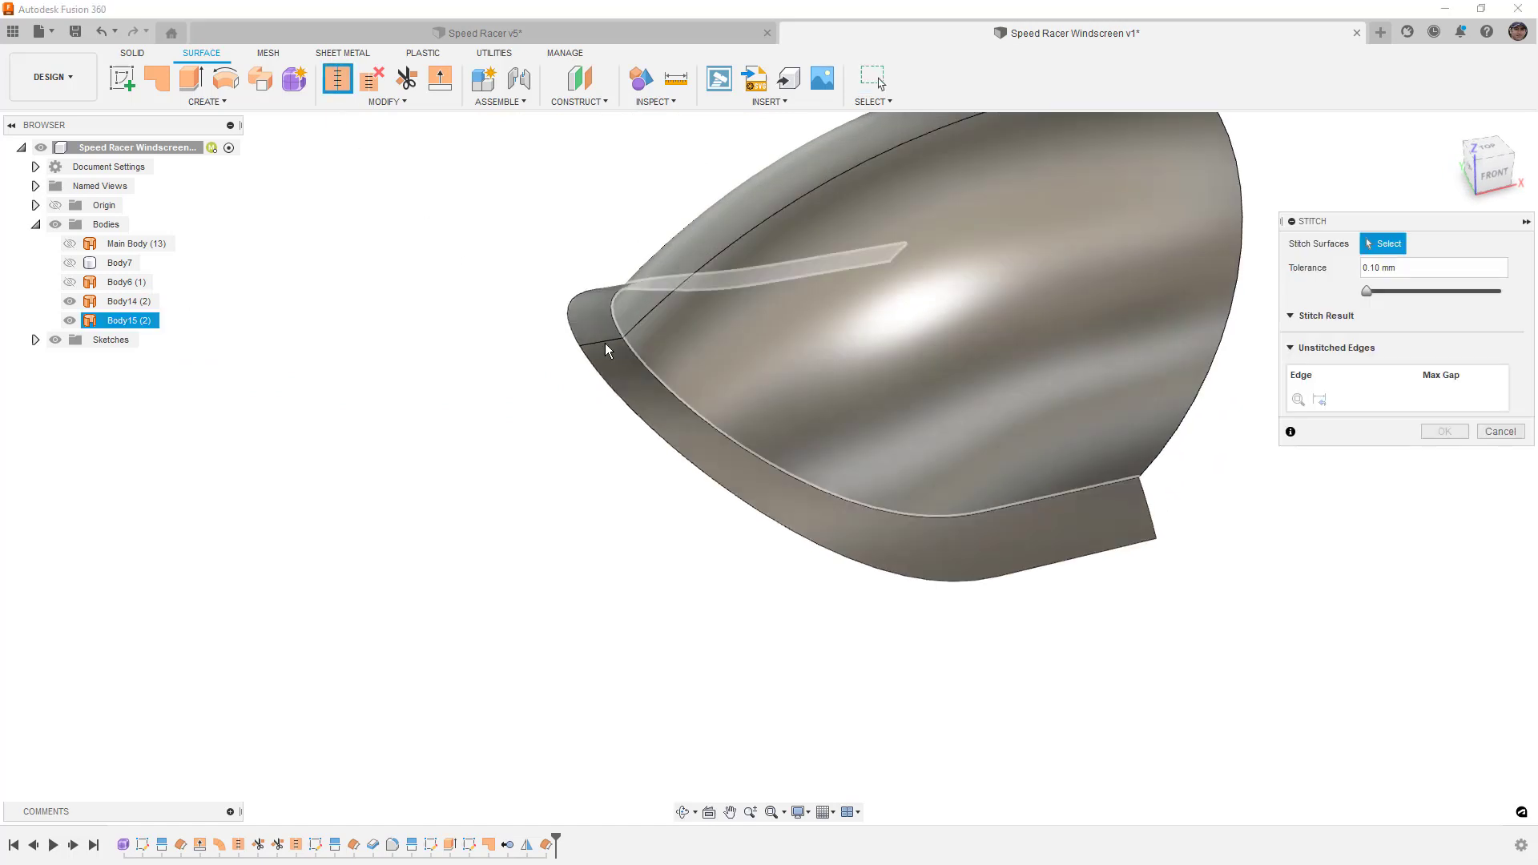
{"action": "left_click", "coordinate": [712, 344]}
{"action": "left_click", "coordinate": [1446, 675]}
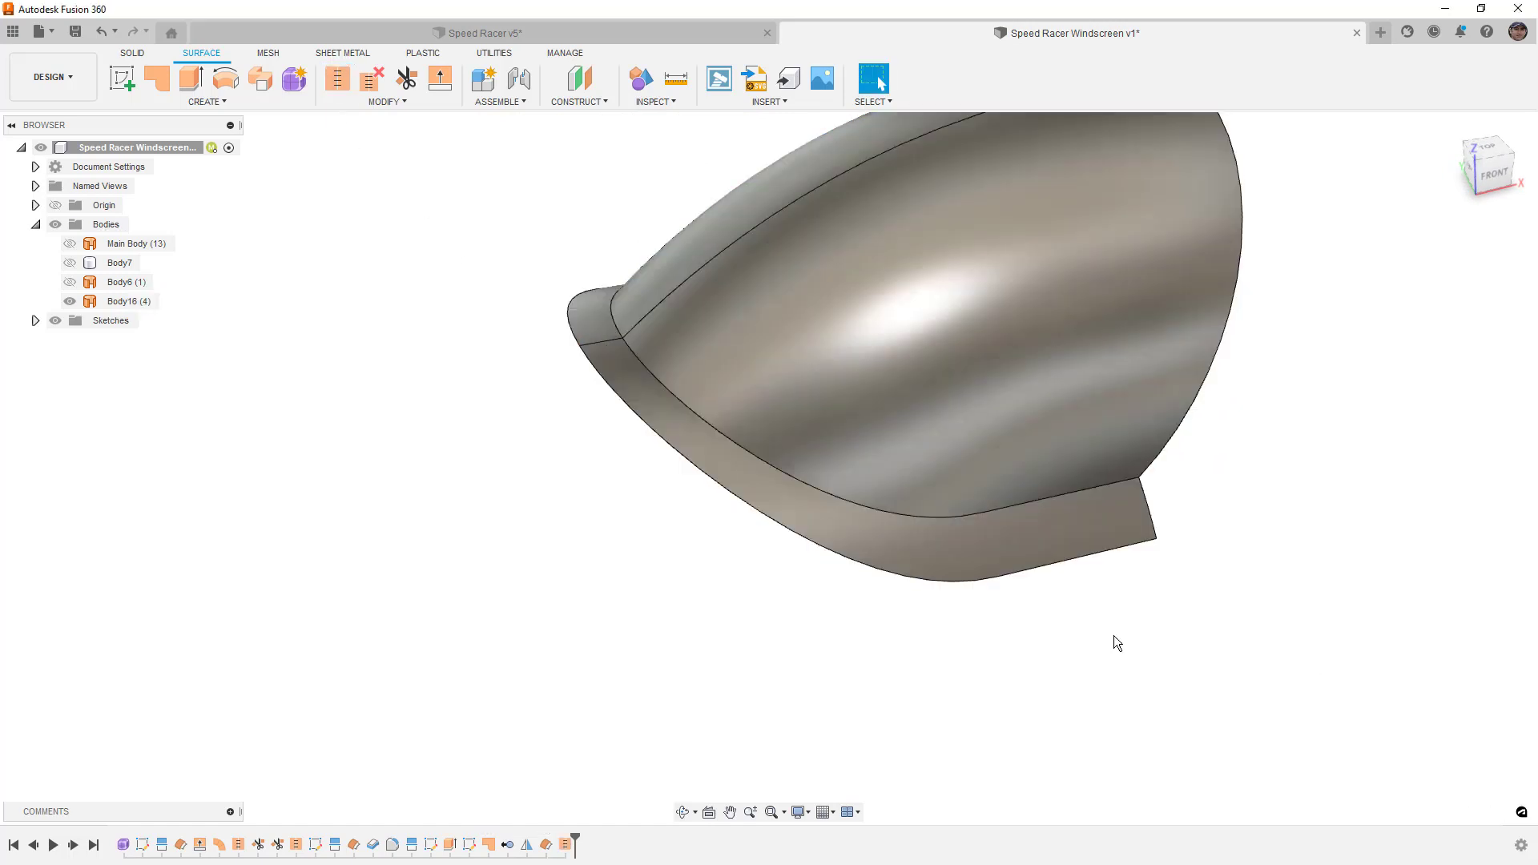
{"action": "middle_click_drag", "start_coordinate": [1113, 638], "coordinate": [922, 581], "text": "shift"}
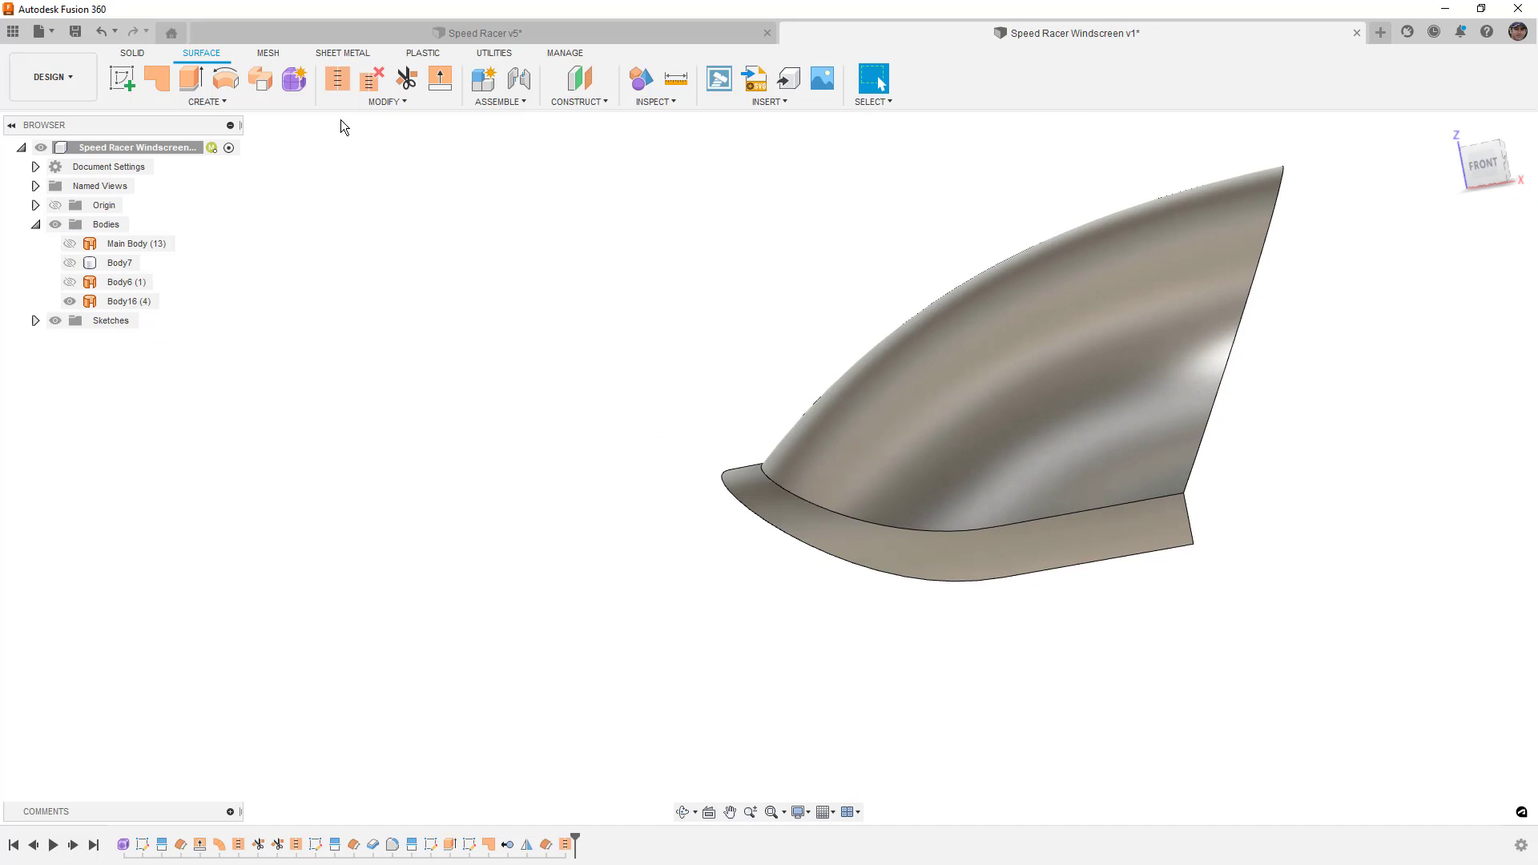
- Thicken the stitched Body16 surface symmetrically by 0.5 mm into a solid
{"action": "left_click", "coordinate": [258, 102]}
{"action": "left_click", "coordinate": [152, 351]}
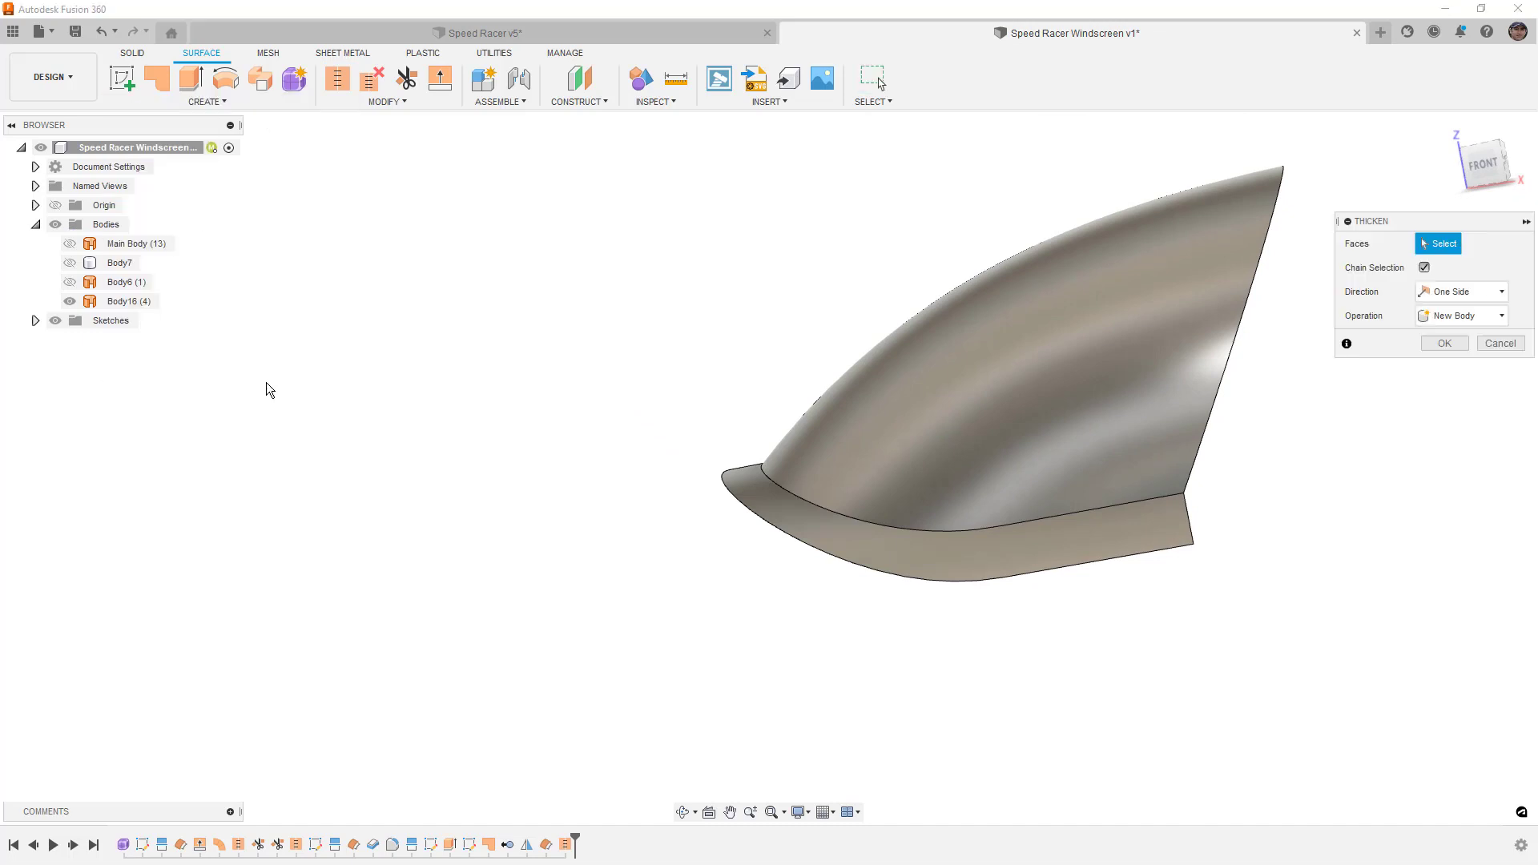
{"action": "left_click", "coordinate": [113, 304]}
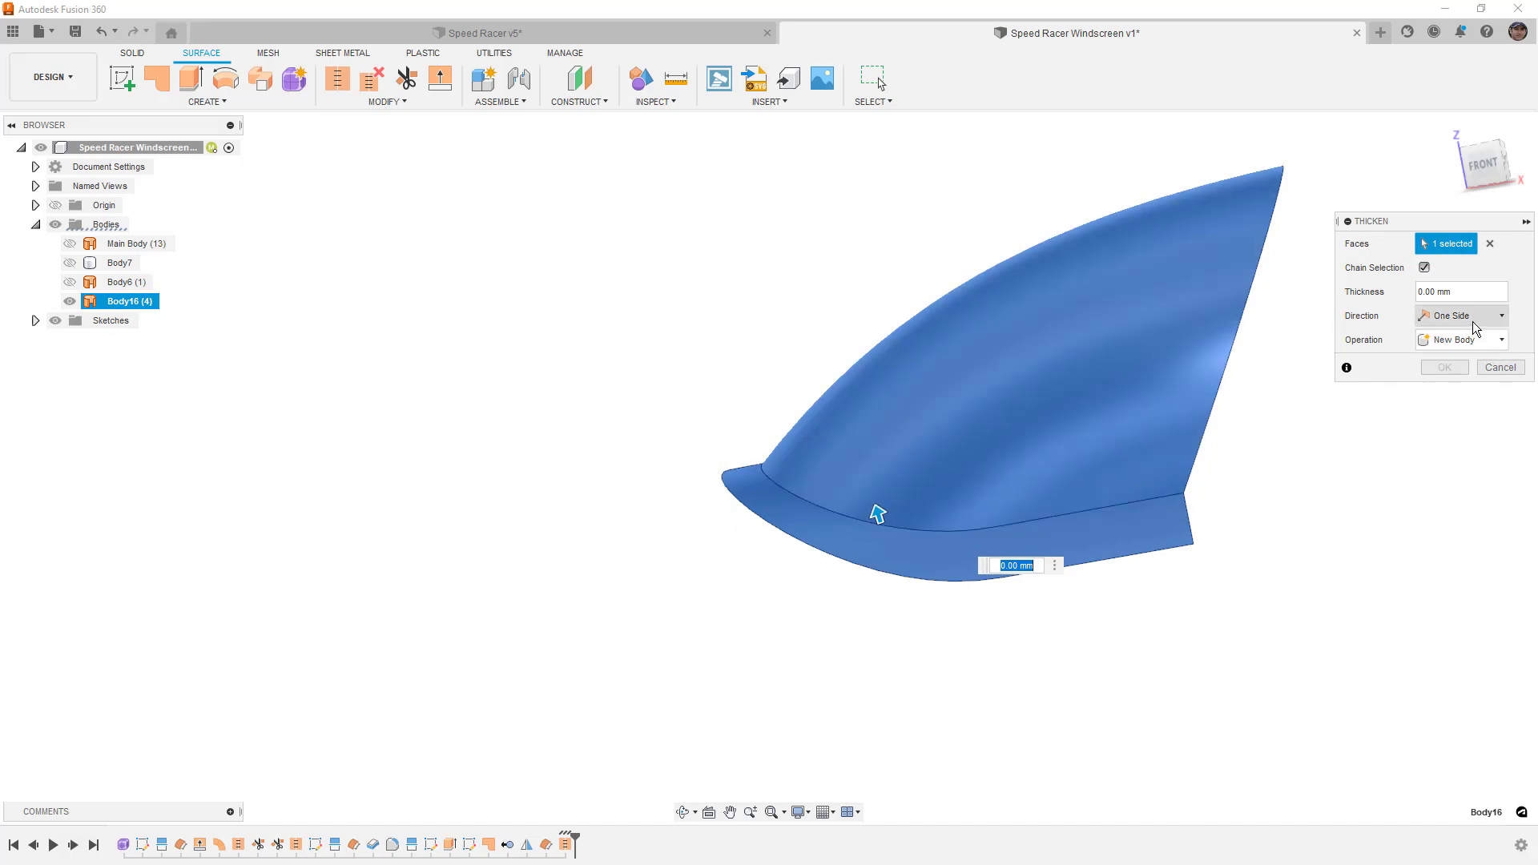
{"action": "left_click", "coordinate": [1462, 315]}
{"action": "left_click", "coordinate": [1461, 358]}
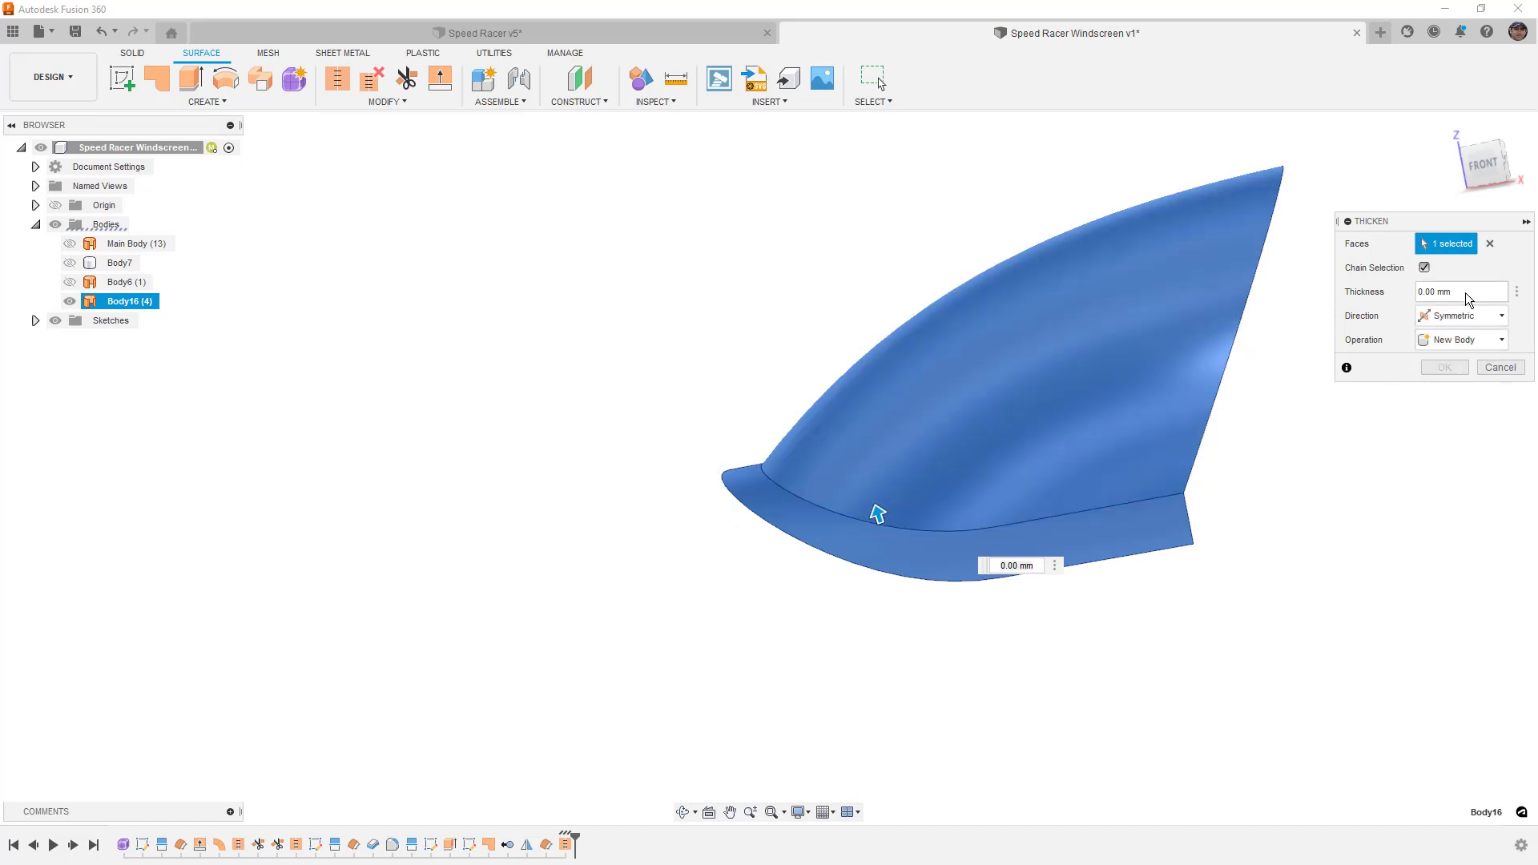
{"action": "left_click_drag", "start_coordinate": [1469, 298], "coordinate": [1385, 303]}
{"action": "type", "text": ".5"}
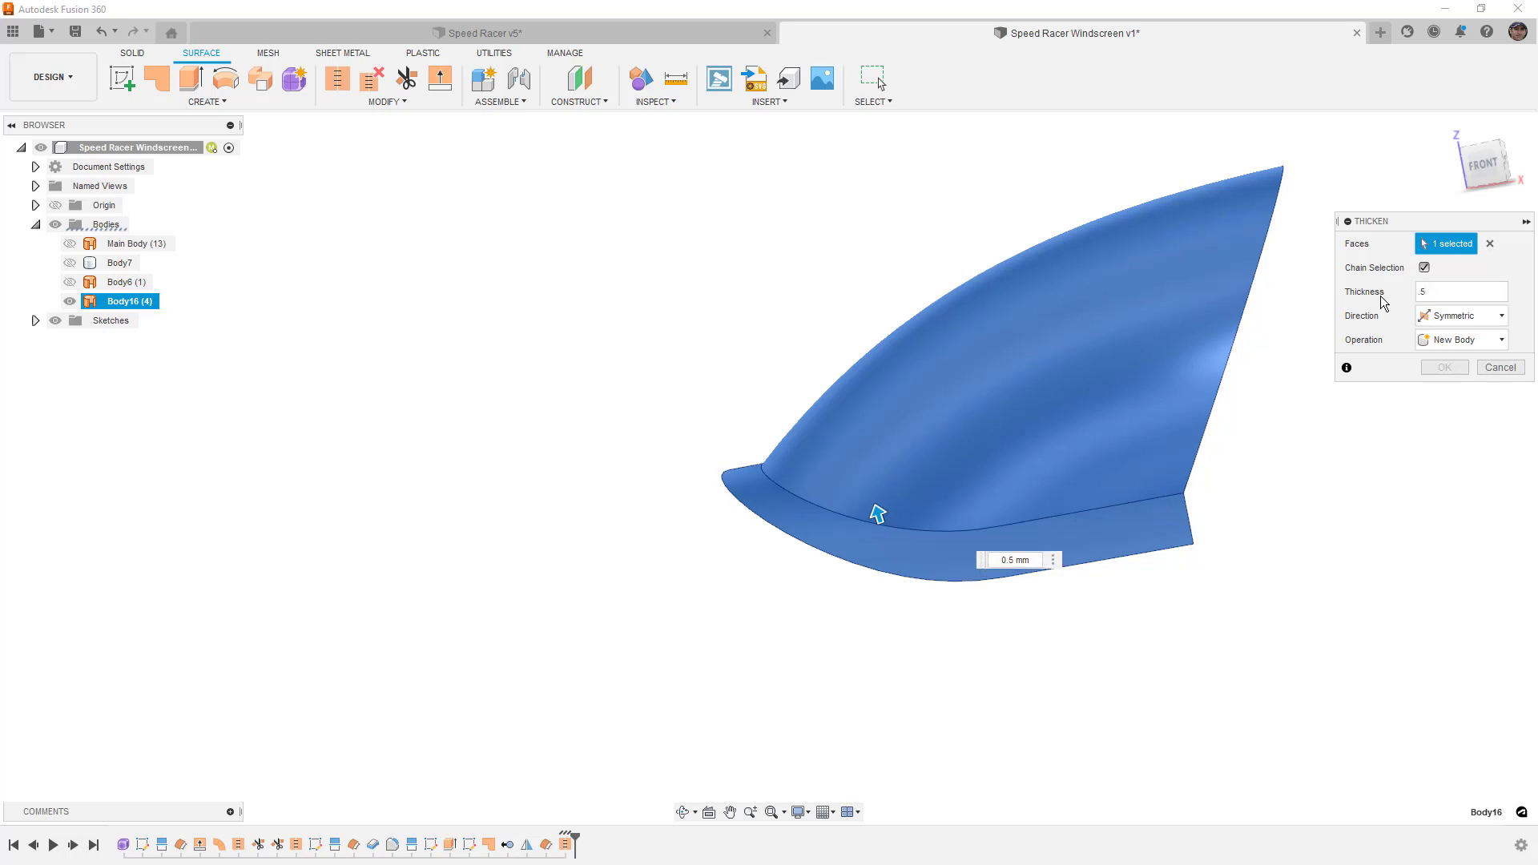
{"action": "left_click", "coordinate": [1442, 370]}
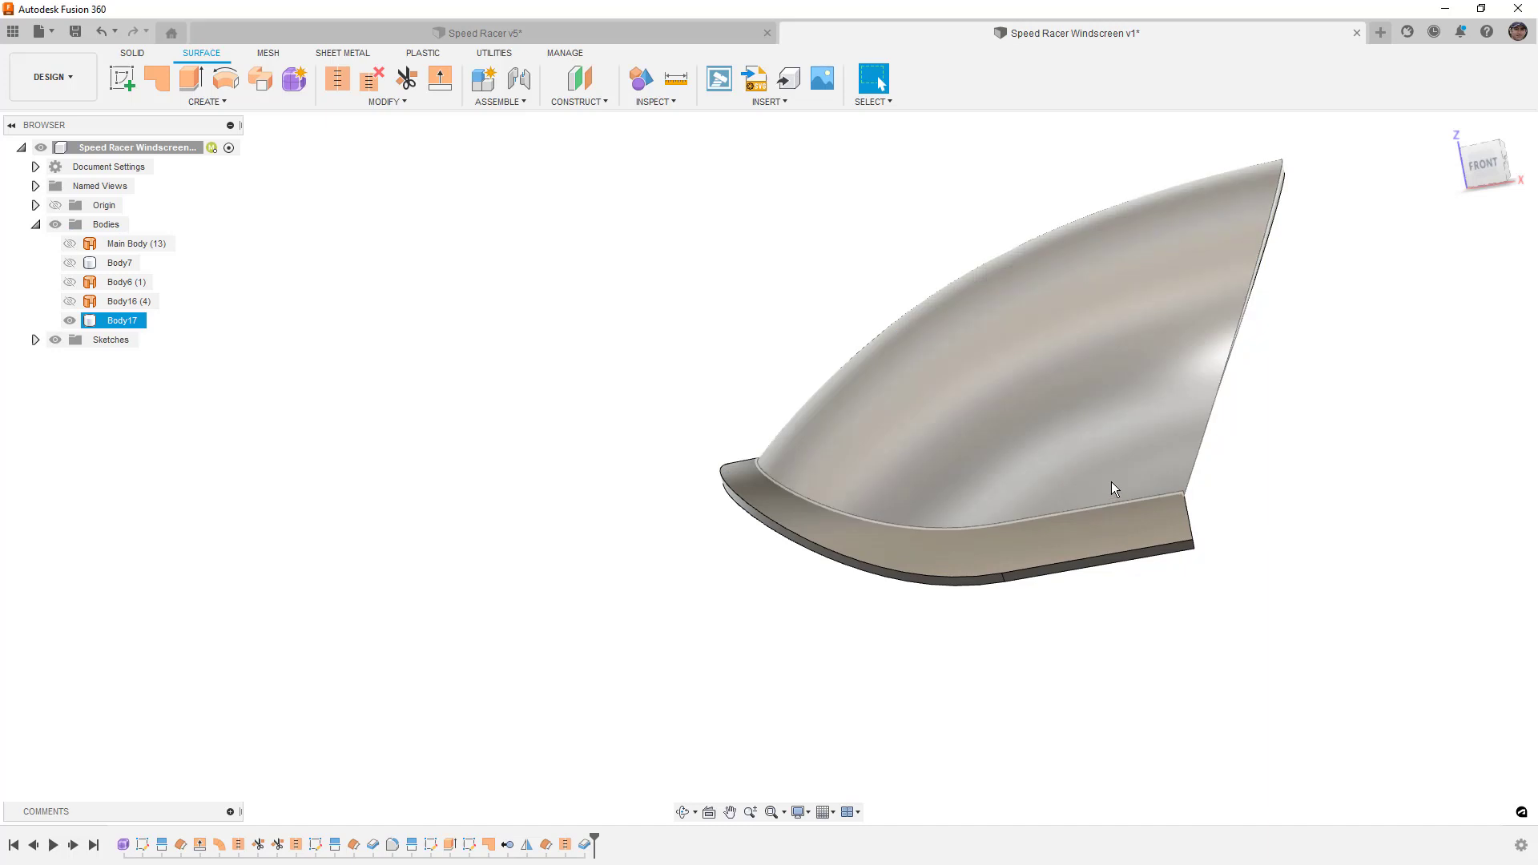
- Show Body7 again and inspect the thickened windscreen lip from other angles
{"action": "middle_click_drag", "start_coordinate": [1110, 484], "coordinate": [1085, 501], "text": "shift"}
{"action": "left_click", "coordinate": [70, 263]}
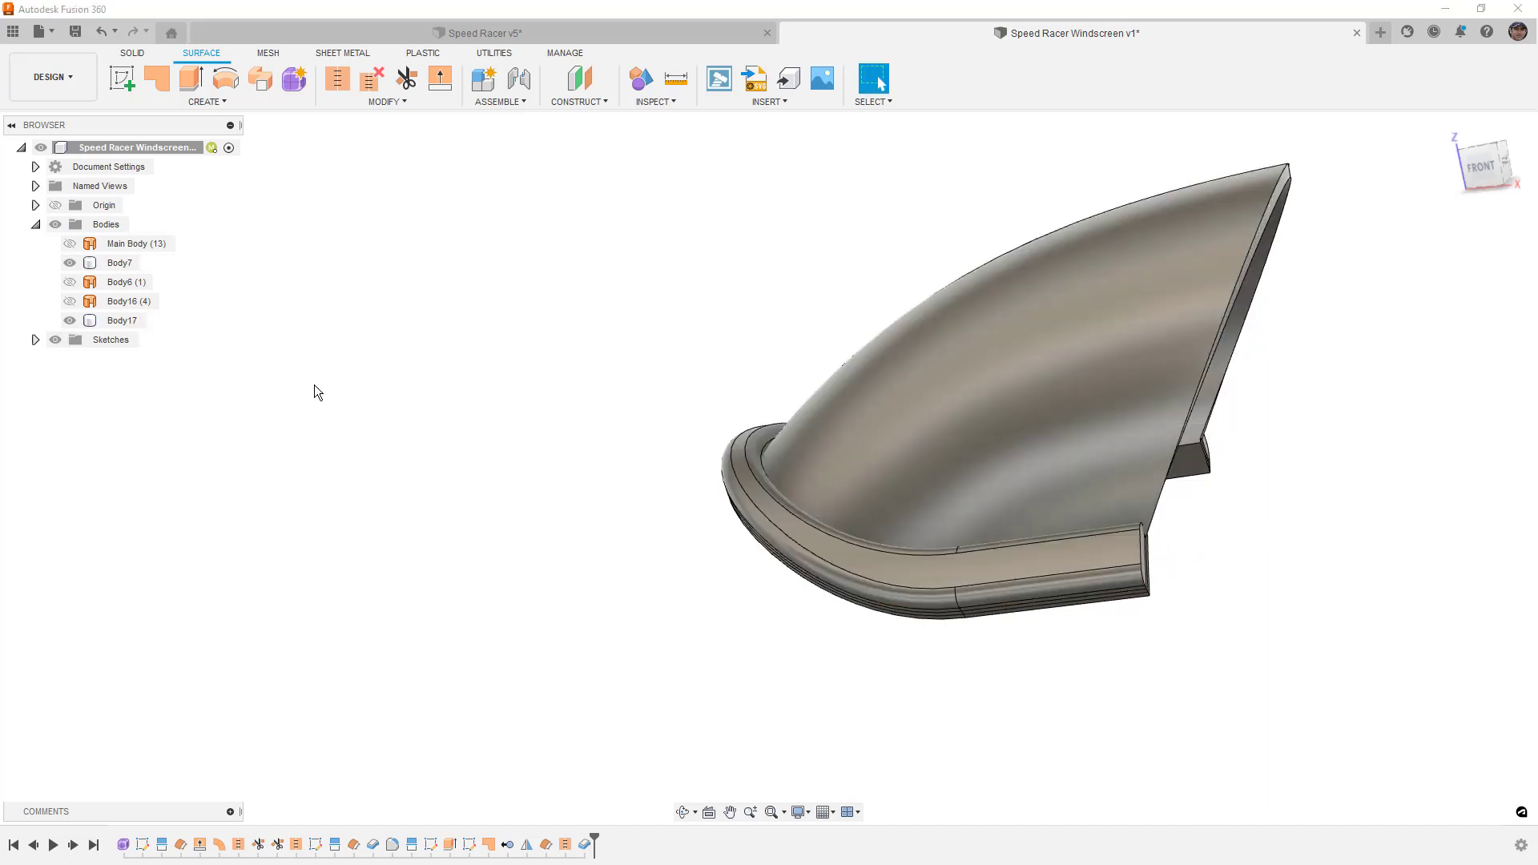
{"action": "middle_click_drag", "start_coordinate": [447, 469], "coordinate": [368, 436], "text": "shift"}
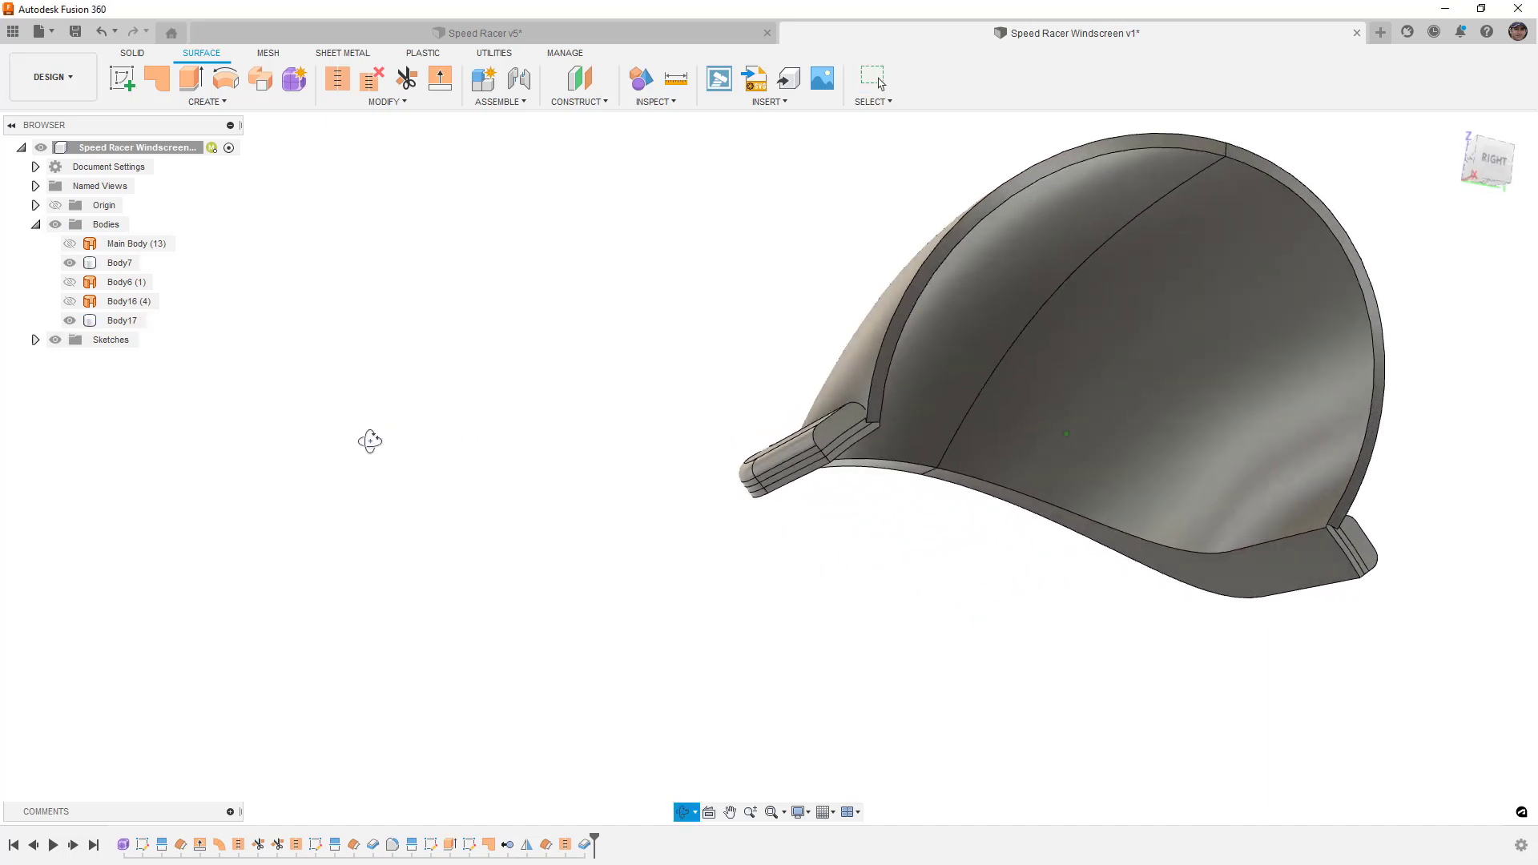
{"action": "scroll", "coordinate": [849, 427], "scroll_direction": "up", "scroll_amount": 4}
{"action": "scroll", "coordinate": [853, 429], "scroll_direction": "up", "scroll_amount": 5}
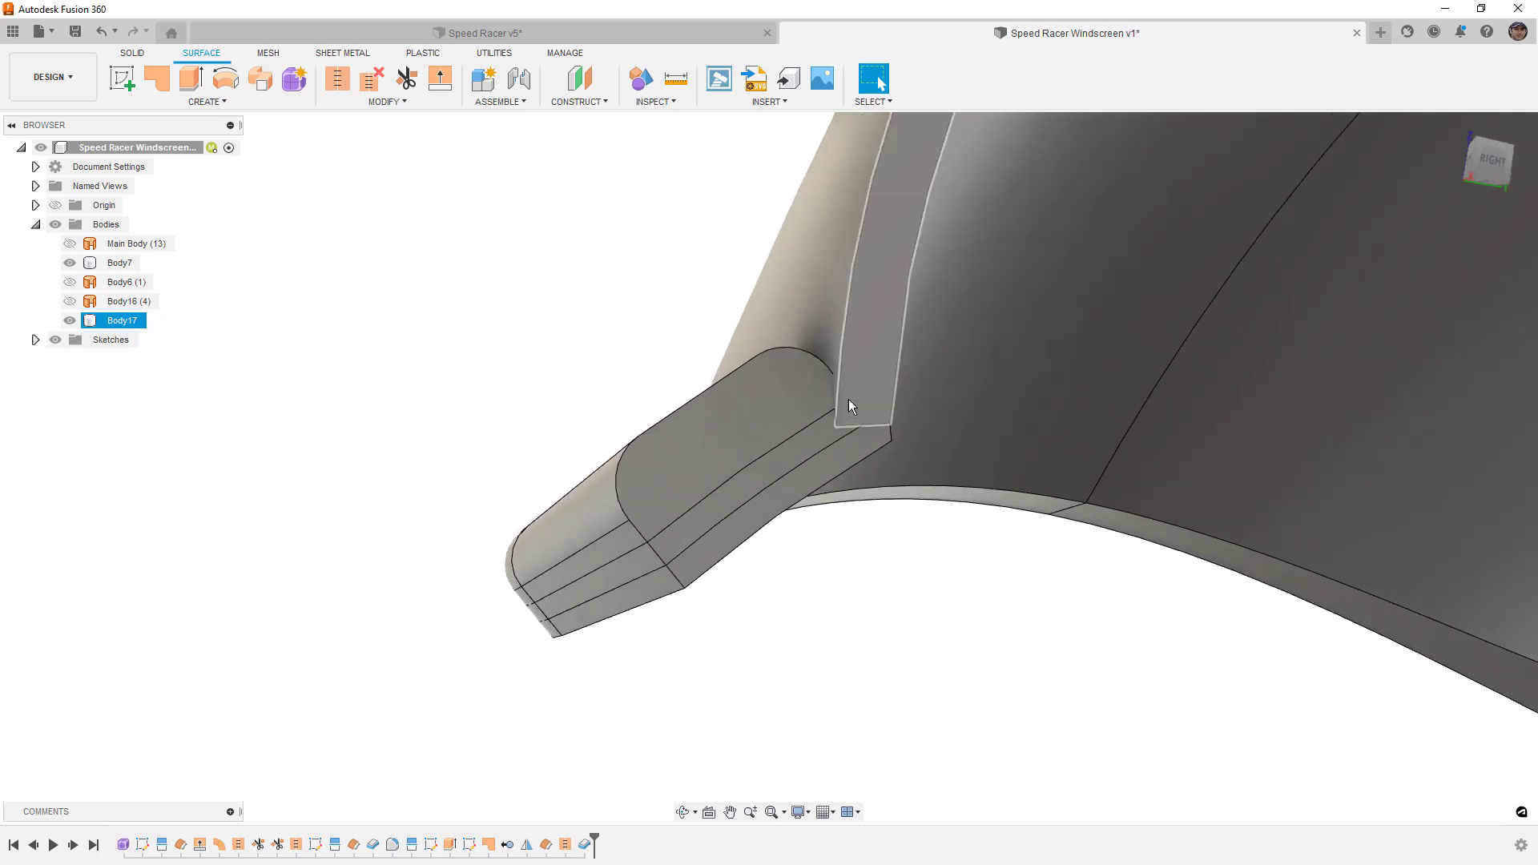
{"action": "left_click", "coordinate": [923, 511]}
{"action": "left_click", "coordinate": [923, 510]}
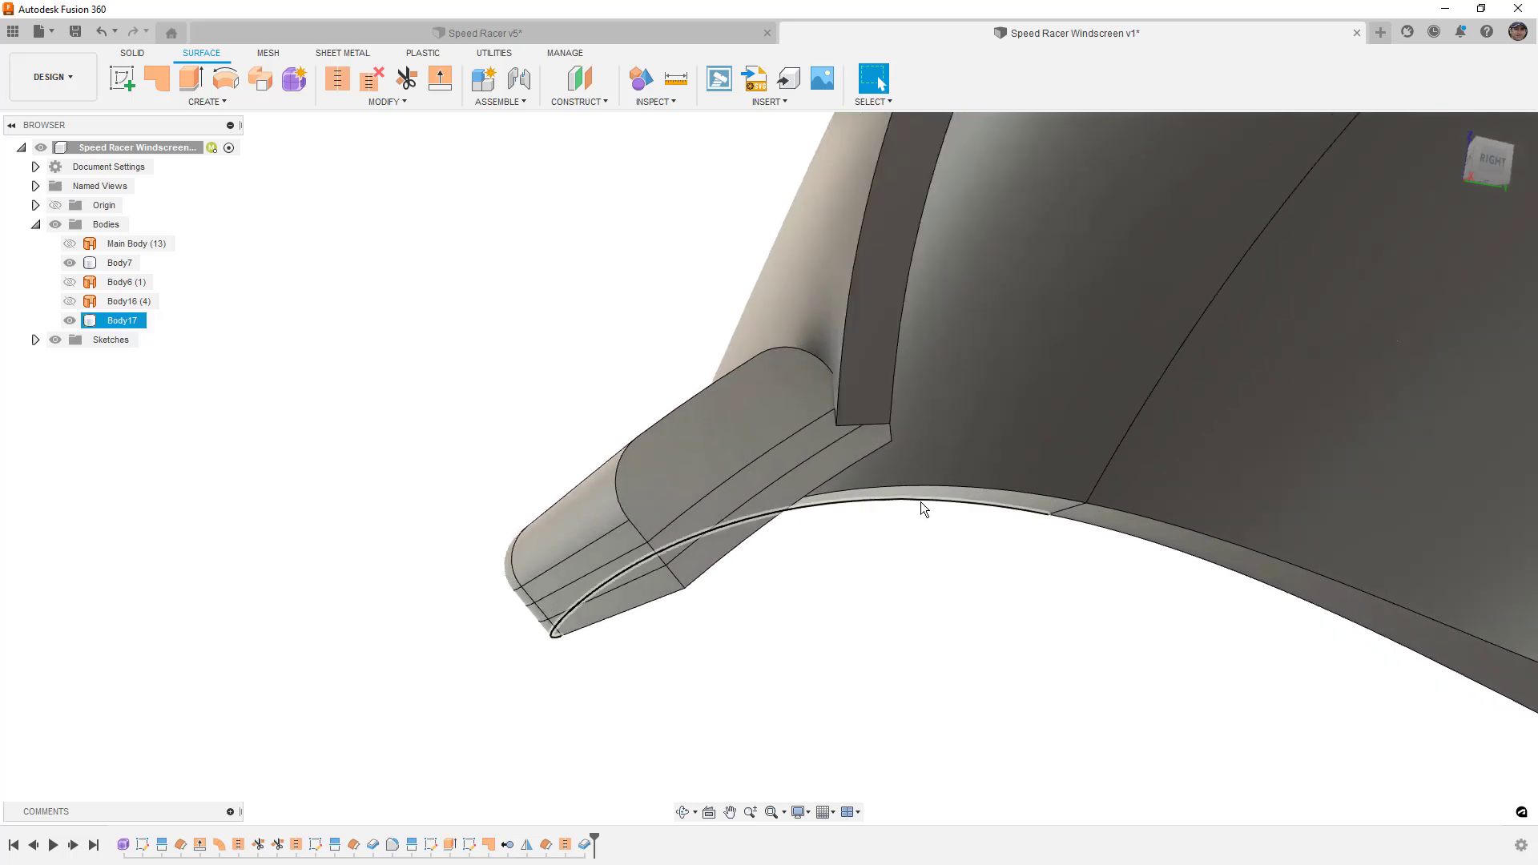
{"action": "mouse_move", "coordinate": [881, 490]}
{"action": "middle_mouse_down", "text": "shift"}
{"action": "mouse_move", "coordinate": [835, 449]}
{"action": "mouse_move", "coordinate": [801, 463]}
{"action": "mouse_move", "coordinate": [835, 471]}
{"action": "mouse_move", "coordinate": [875, 515]}
{"action": "middle_mouse_up", "text": "shift"}
- Check the thin strip along the windscreen's right edge, then show the Main Body
{"action": "left_click", "coordinate": [833, 450]}
{"action": "key", "text": "Escape"}
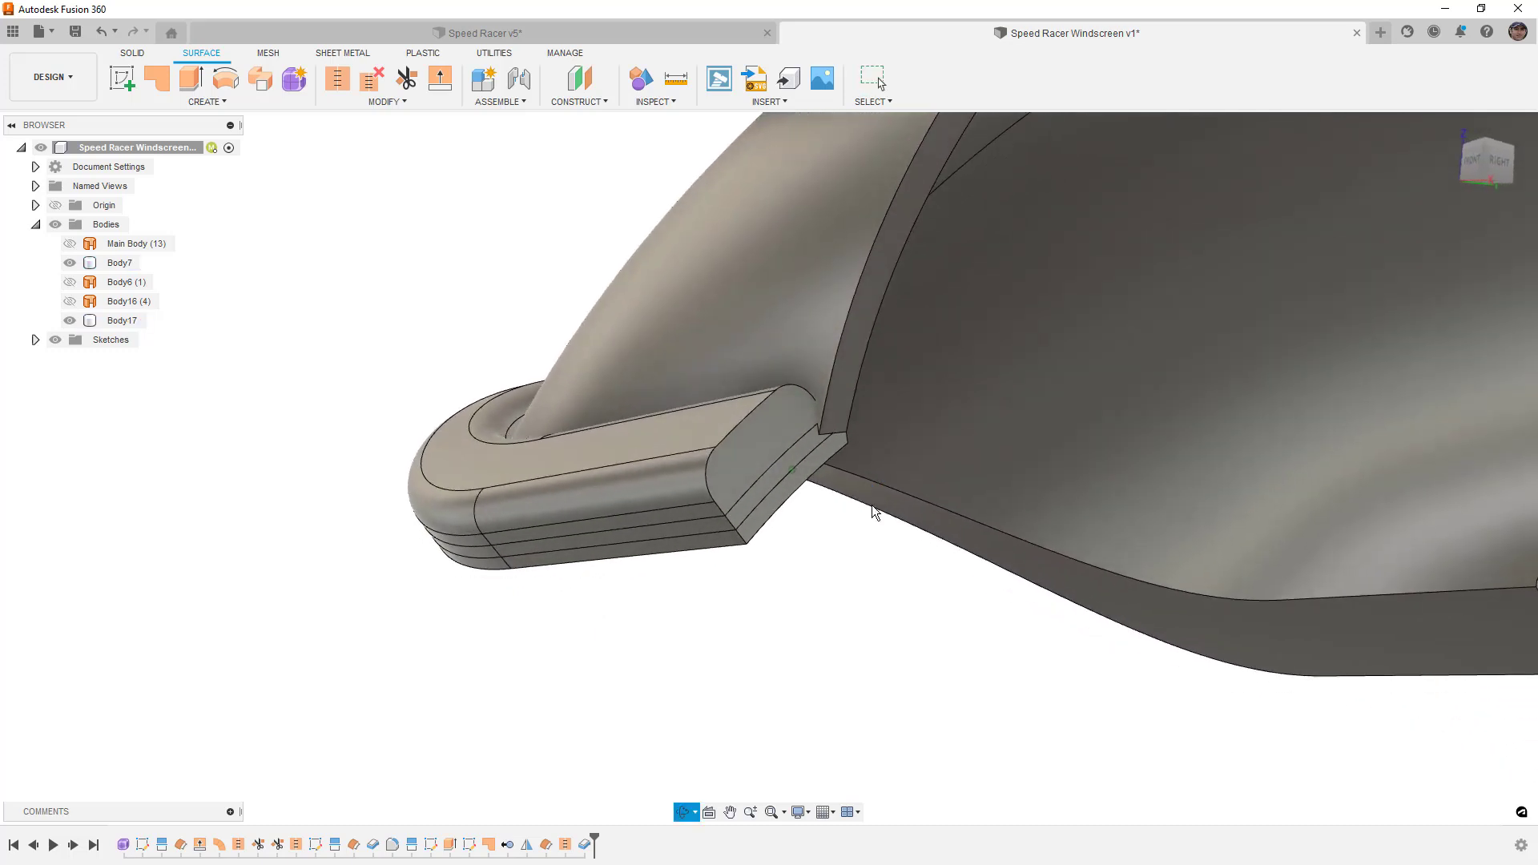
{"action": "left_click", "coordinate": [738, 515]}
{"action": "middle_click_drag", "start_coordinate": [738, 516], "coordinate": [745, 522], "text": "shift"}
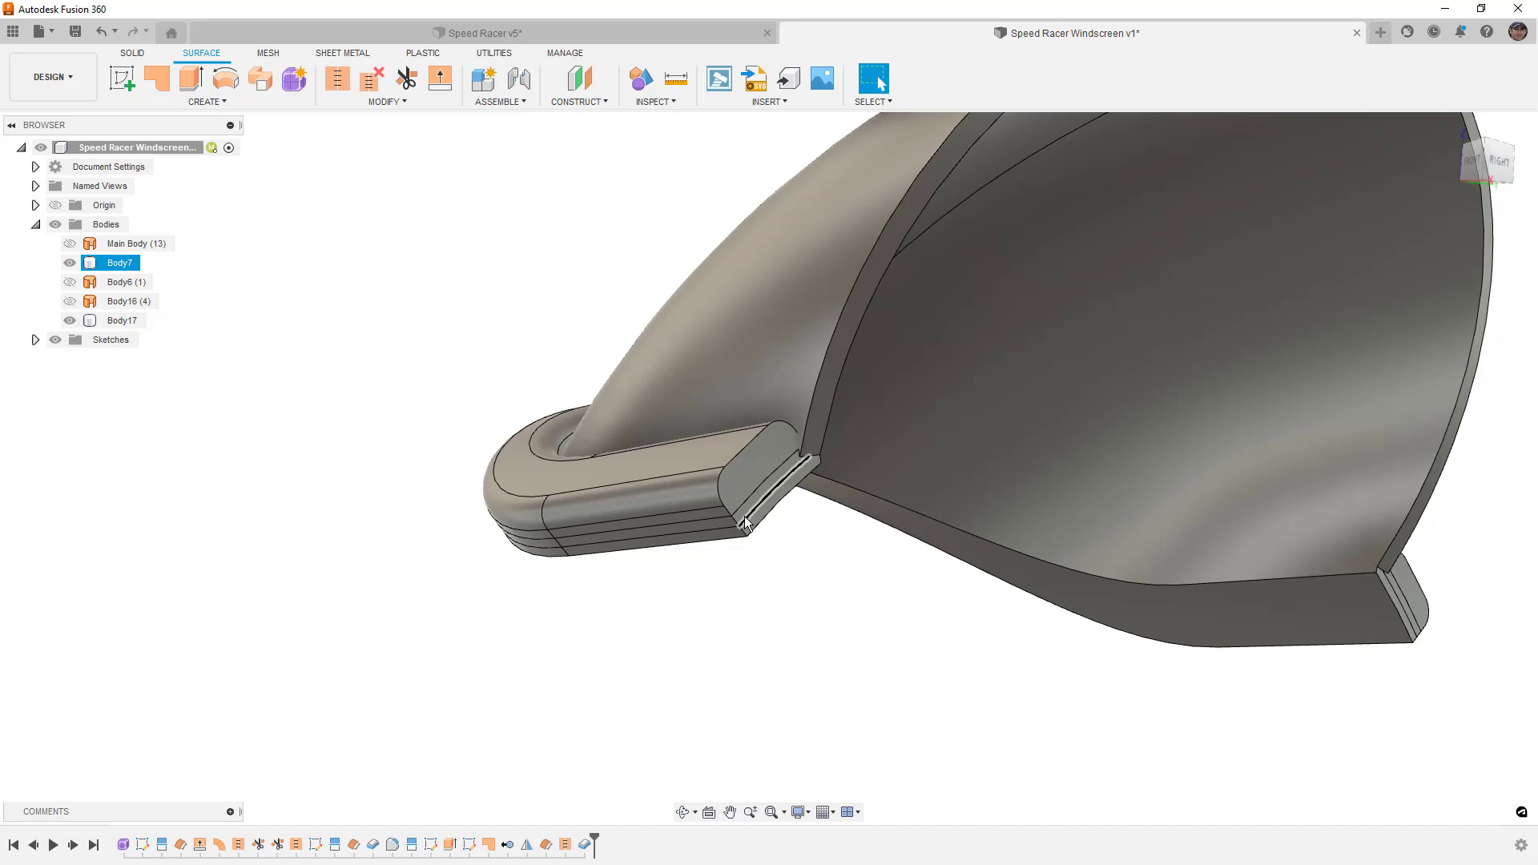
{"action": "key", "text": "Escape"}
{"action": "left_click", "coordinate": [69, 244]}
{"action": "scroll", "coordinate": [621, 449], "scroll_direction": "down", "scroll_amount": 5}
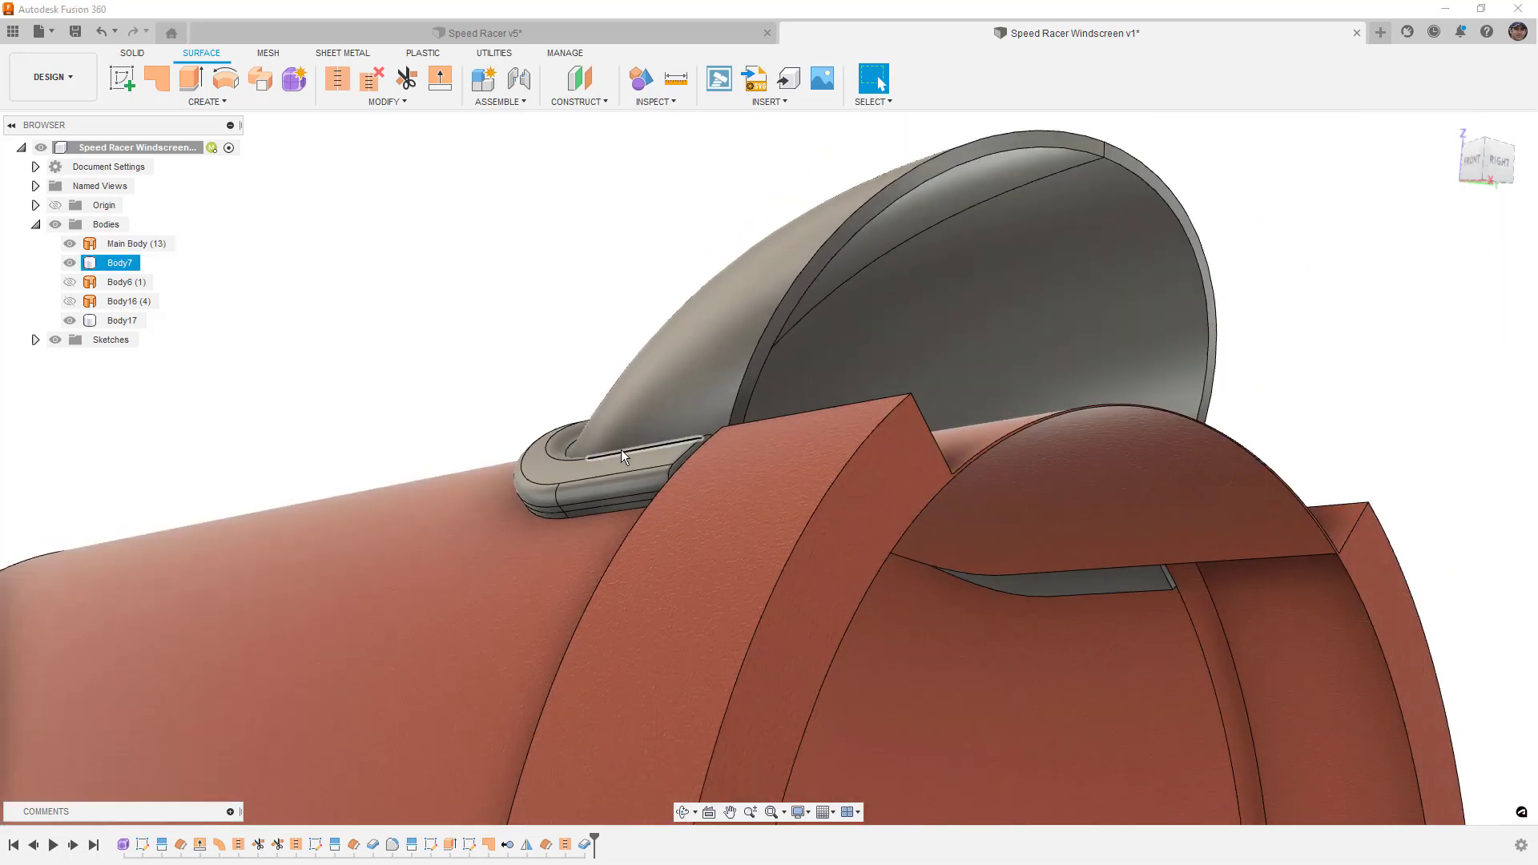
- Apply the Plastic > Translucent Polycarbonate (Clear) appearance to windscreen Body17
{"action": "left_click", "coordinate": [641, 447]}
{"action": "middle_click_drag", "start_coordinate": [641, 447], "coordinate": [480, 311], "text": "shift"}
{"action": "key", "text": "Escape"}
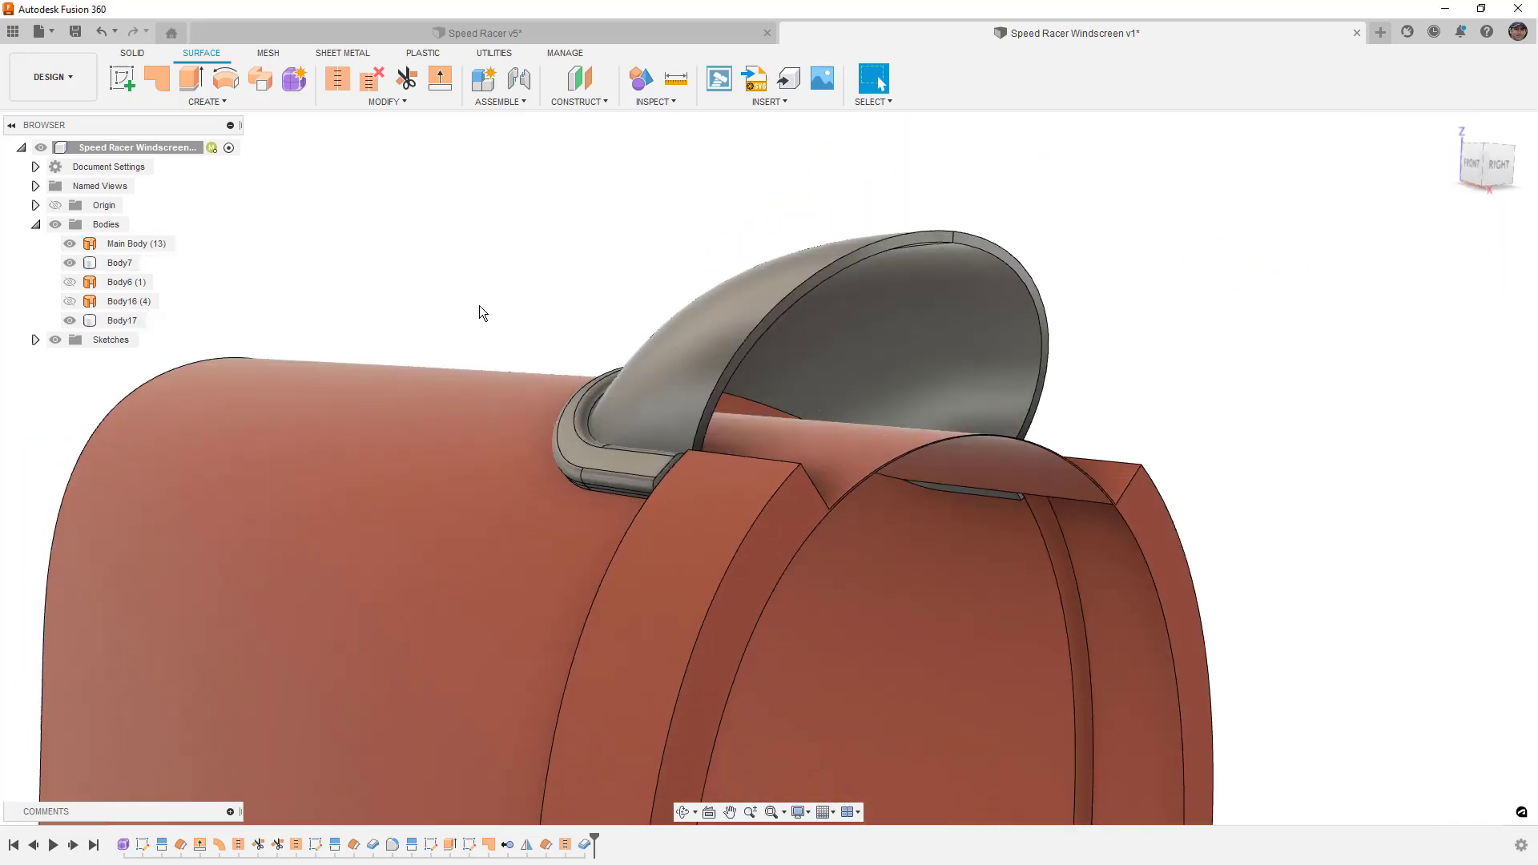
{"action": "left_click", "coordinate": [120, 320]}
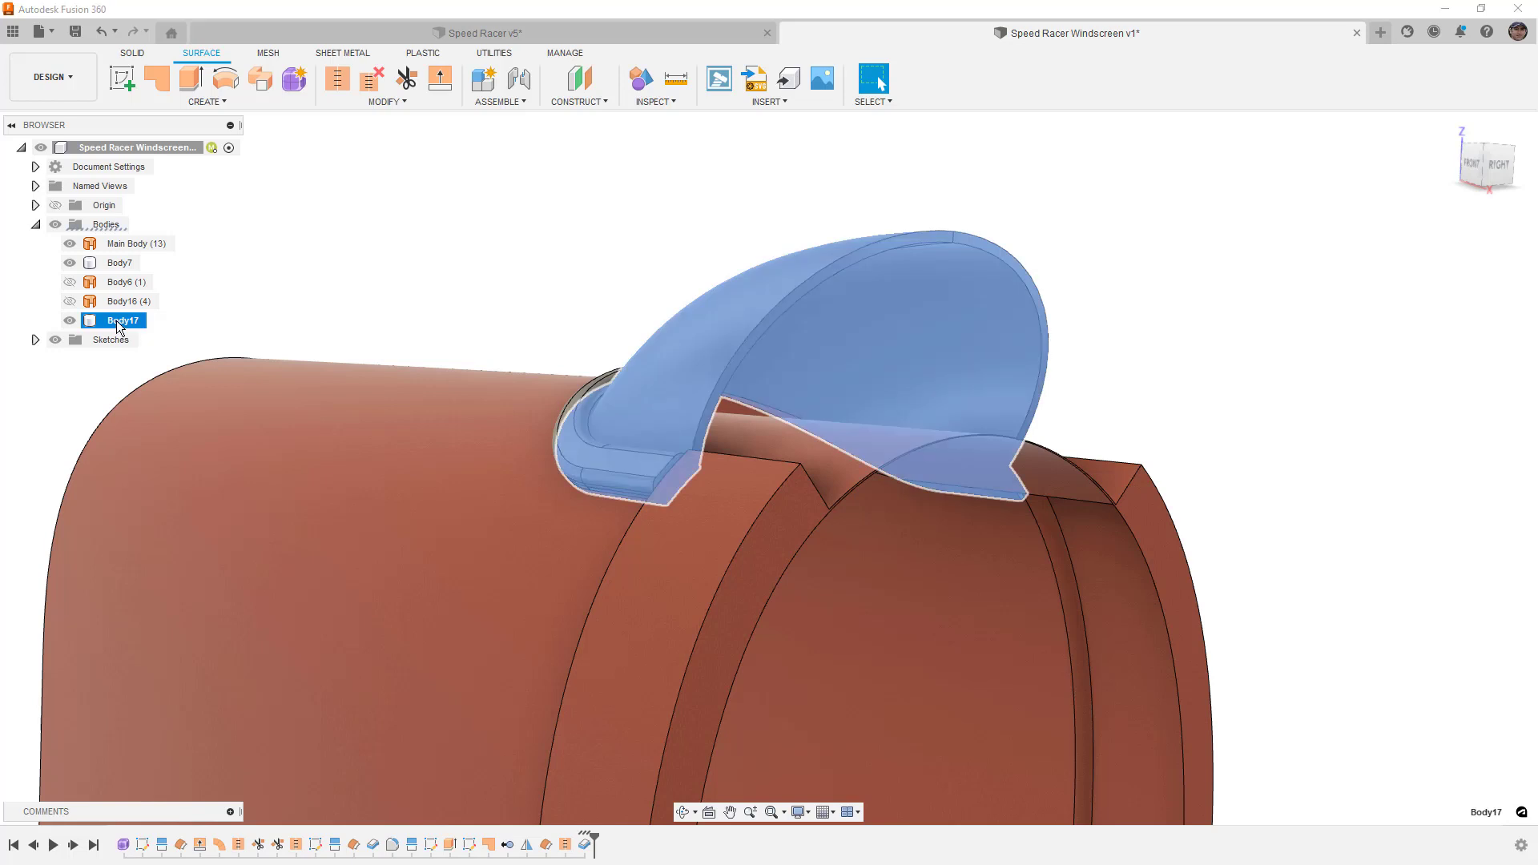
{"action": "right_click", "coordinate": [119, 322]}
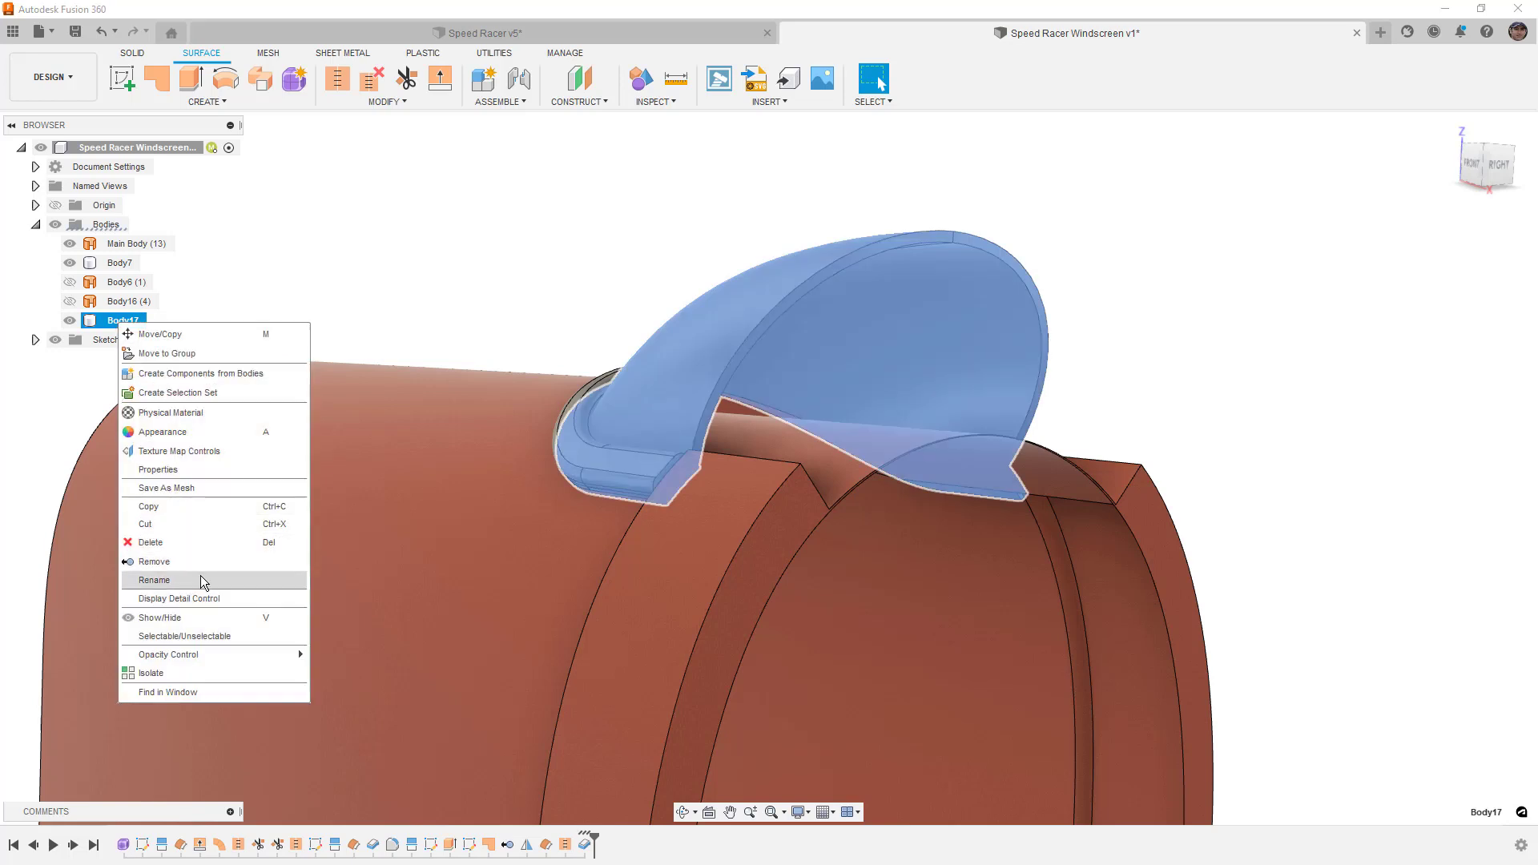
{"action": "left_click", "coordinate": [245, 439]}
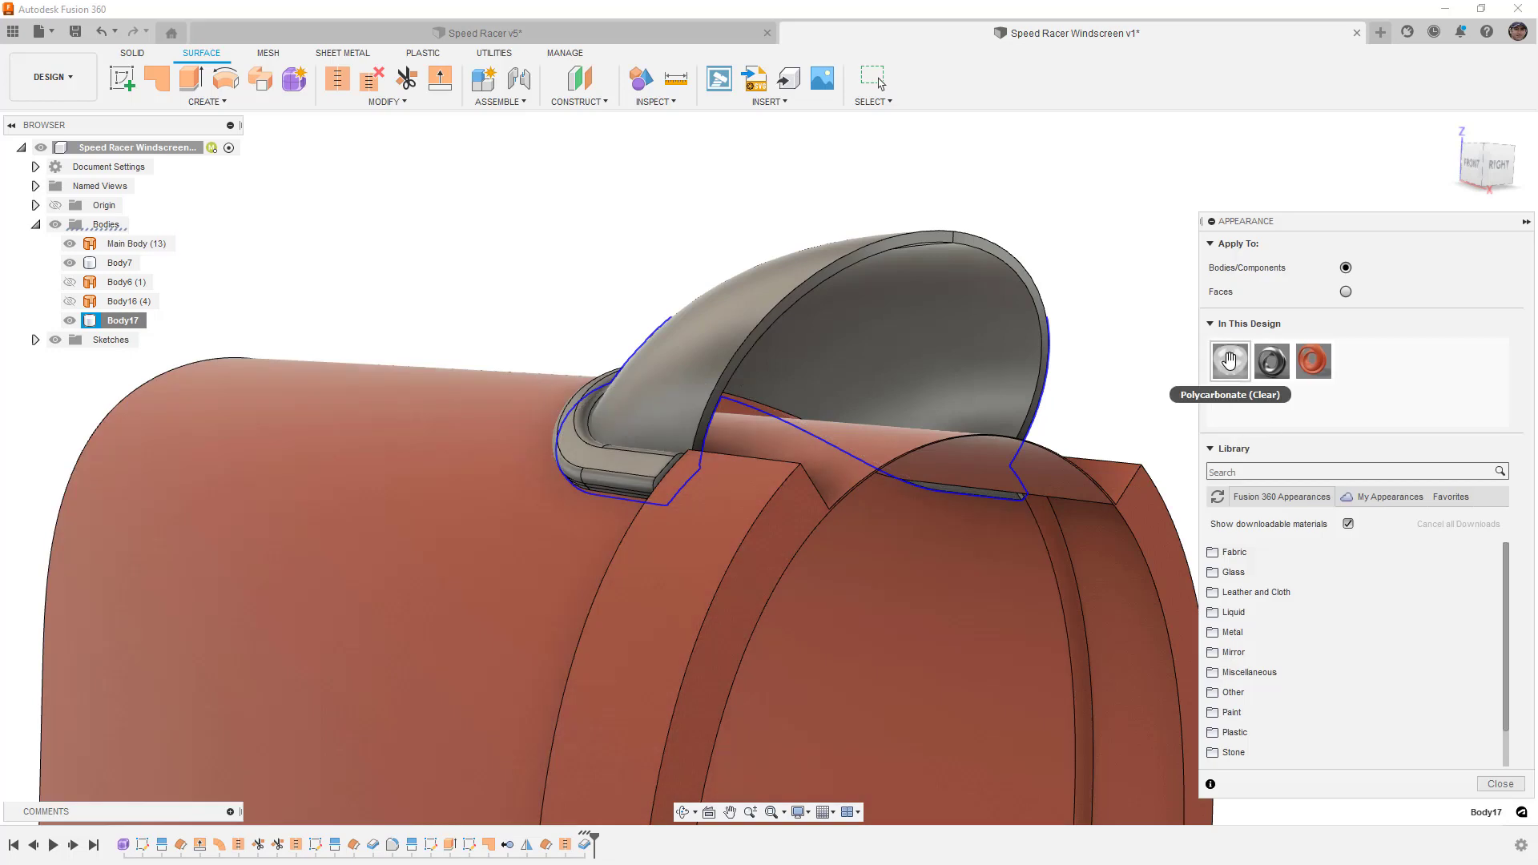
{"action": "left_click", "coordinate": [1270, 732]}
{"action": "scroll", "coordinate": [1306, 721], "scroll_direction": "down", "scroll_amount": 4}
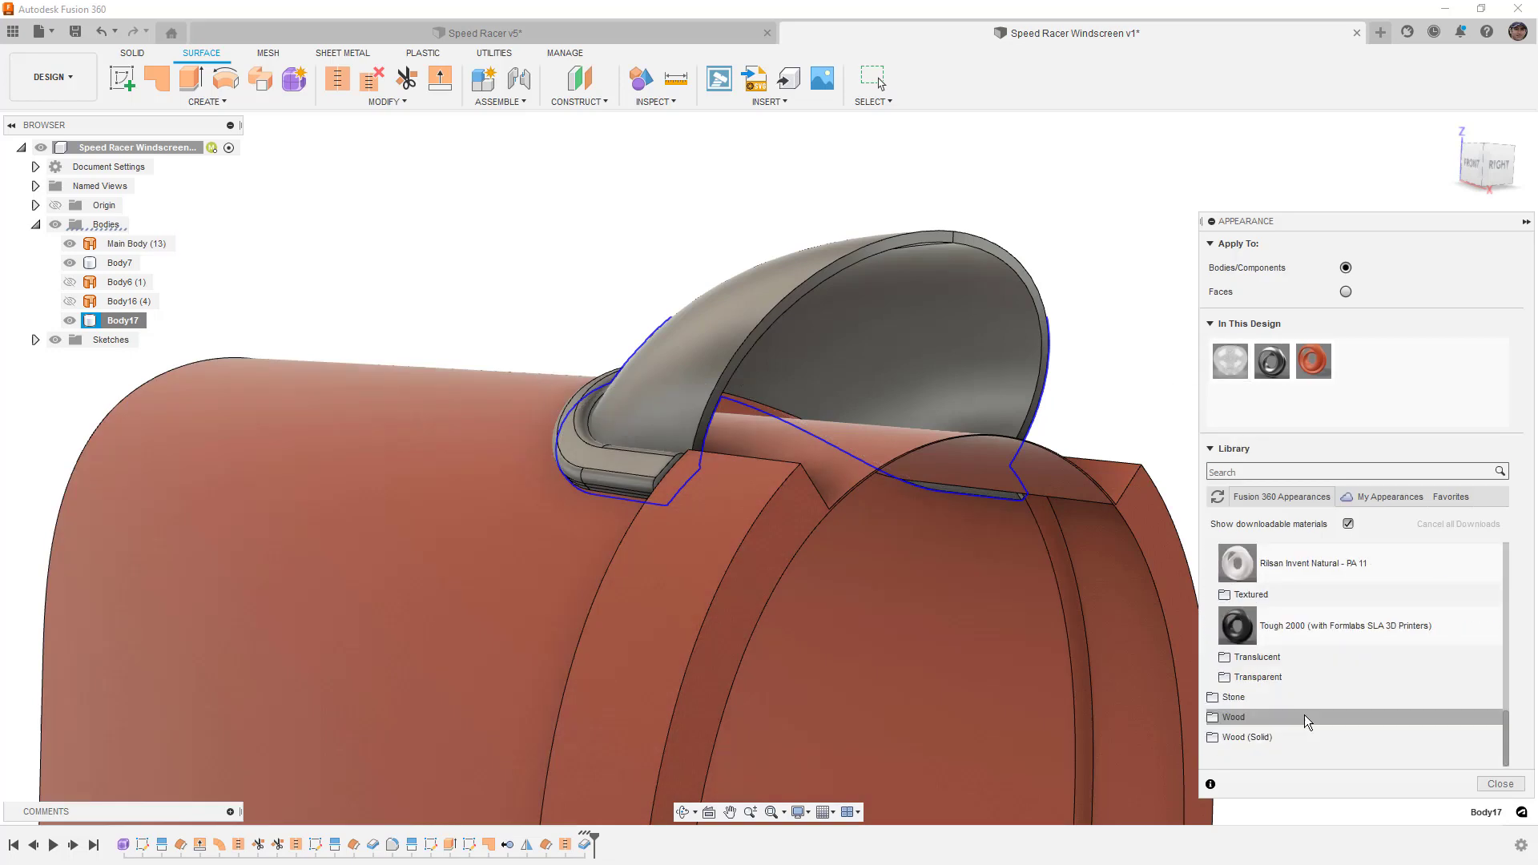
{"action": "left_click", "coordinate": [1282, 658]}
{"action": "scroll", "coordinate": [1274, 689], "scroll_direction": "down", "scroll_amount": 3}
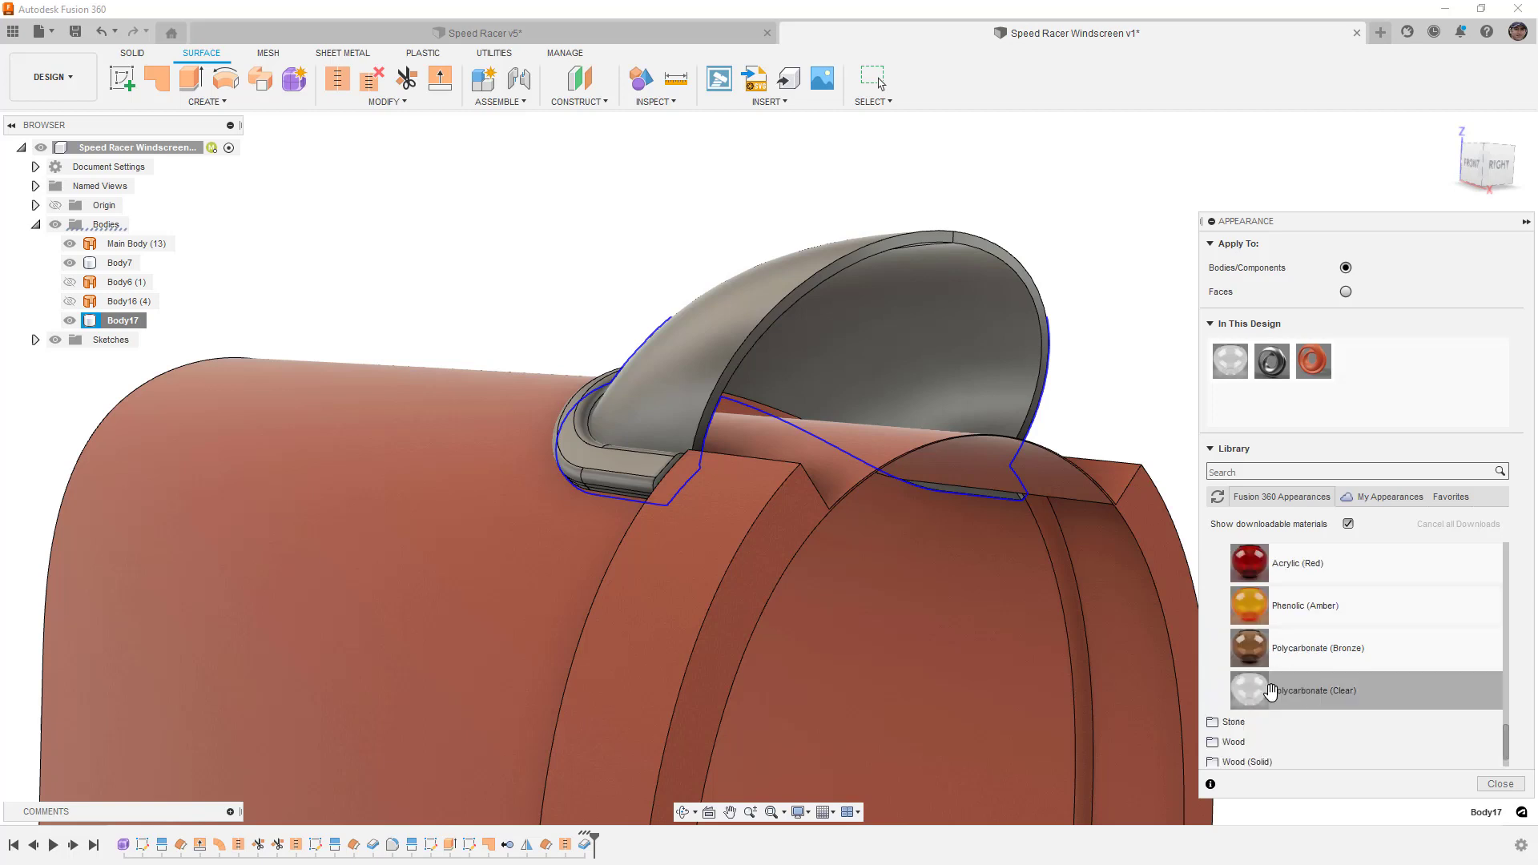
{"action": "left_click_drag", "start_coordinate": [1271, 690], "coordinate": [1016, 347]}
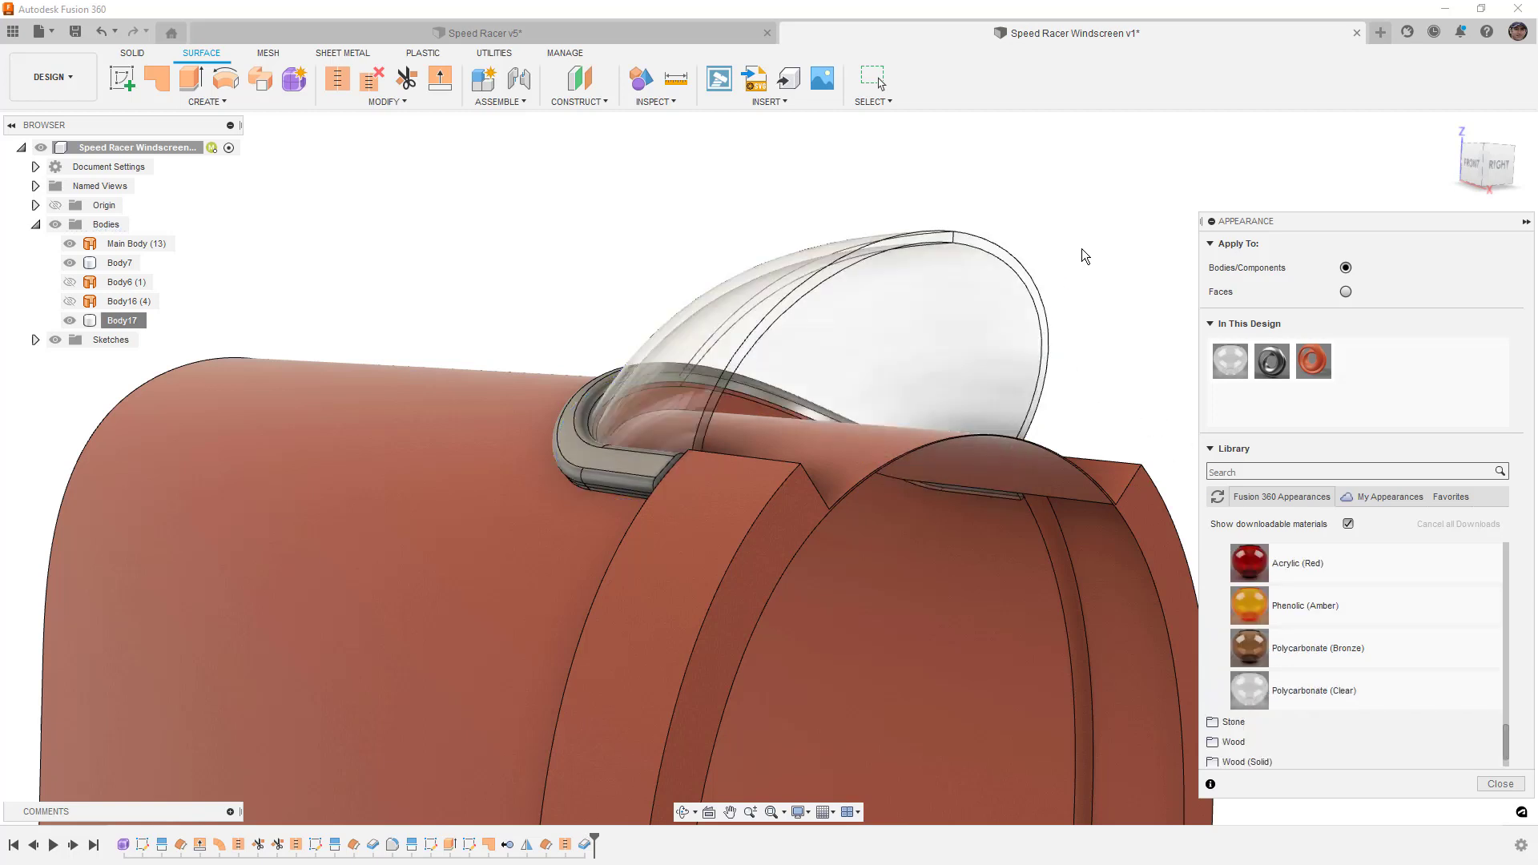
- Darken the Polycarbonate (Clear) tint to a smoky grey of 127, 127, 126
{"action": "right_click", "coordinate": [1238, 368]}
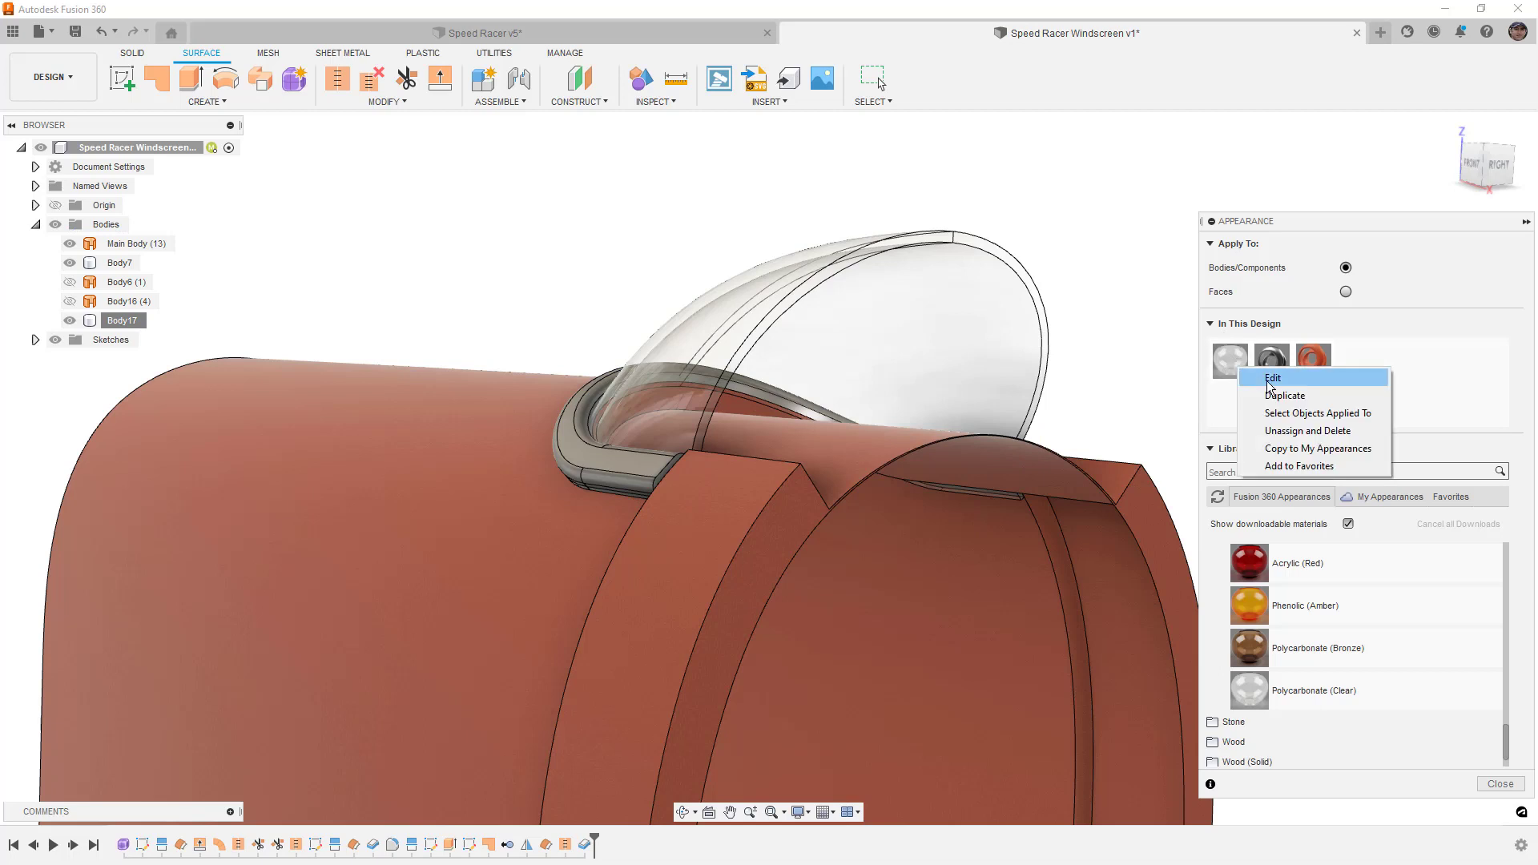
{"action": "left_click", "coordinate": [1274, 380]}
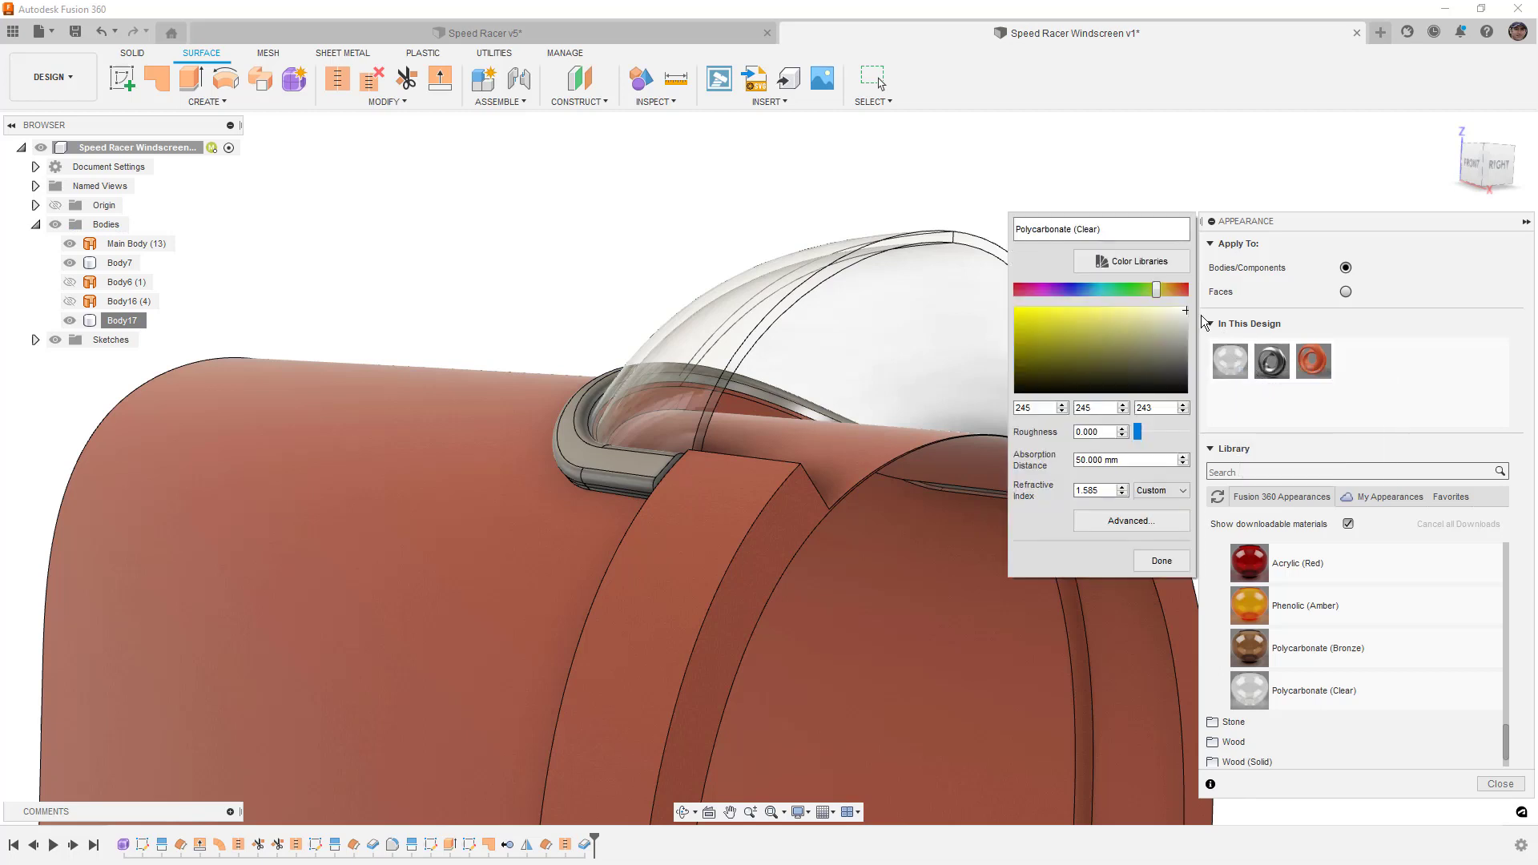
{"action": "left_click_drag", "start_coordinate": [1189, 314], "coordinate": [1189, 357]}
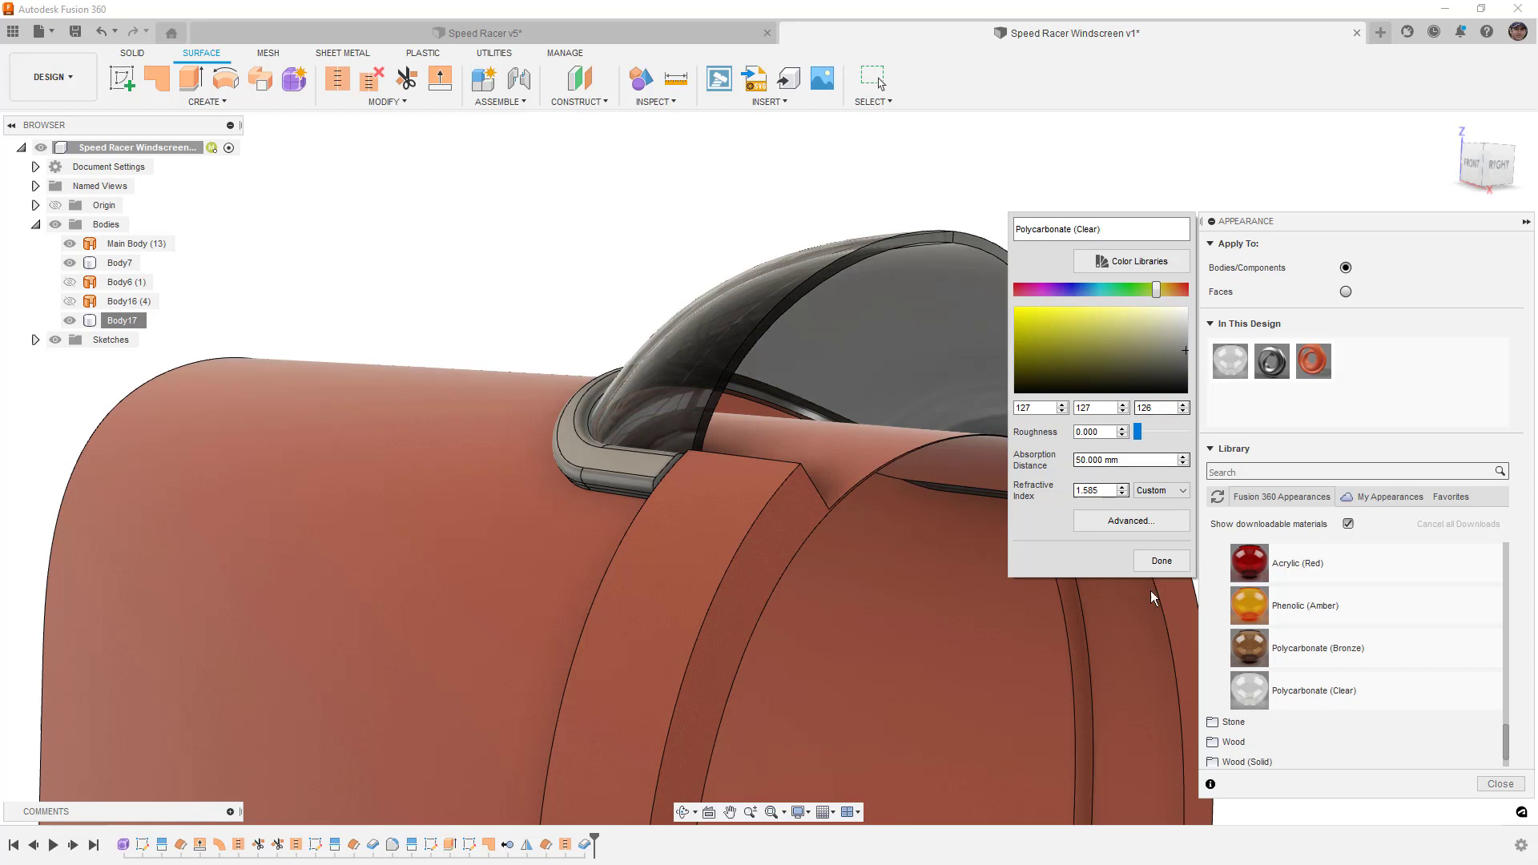
{"action": "left_click", "coordinate": [1160, 560]}
{"action": "left_click", "coordinate": [1499, 784]}
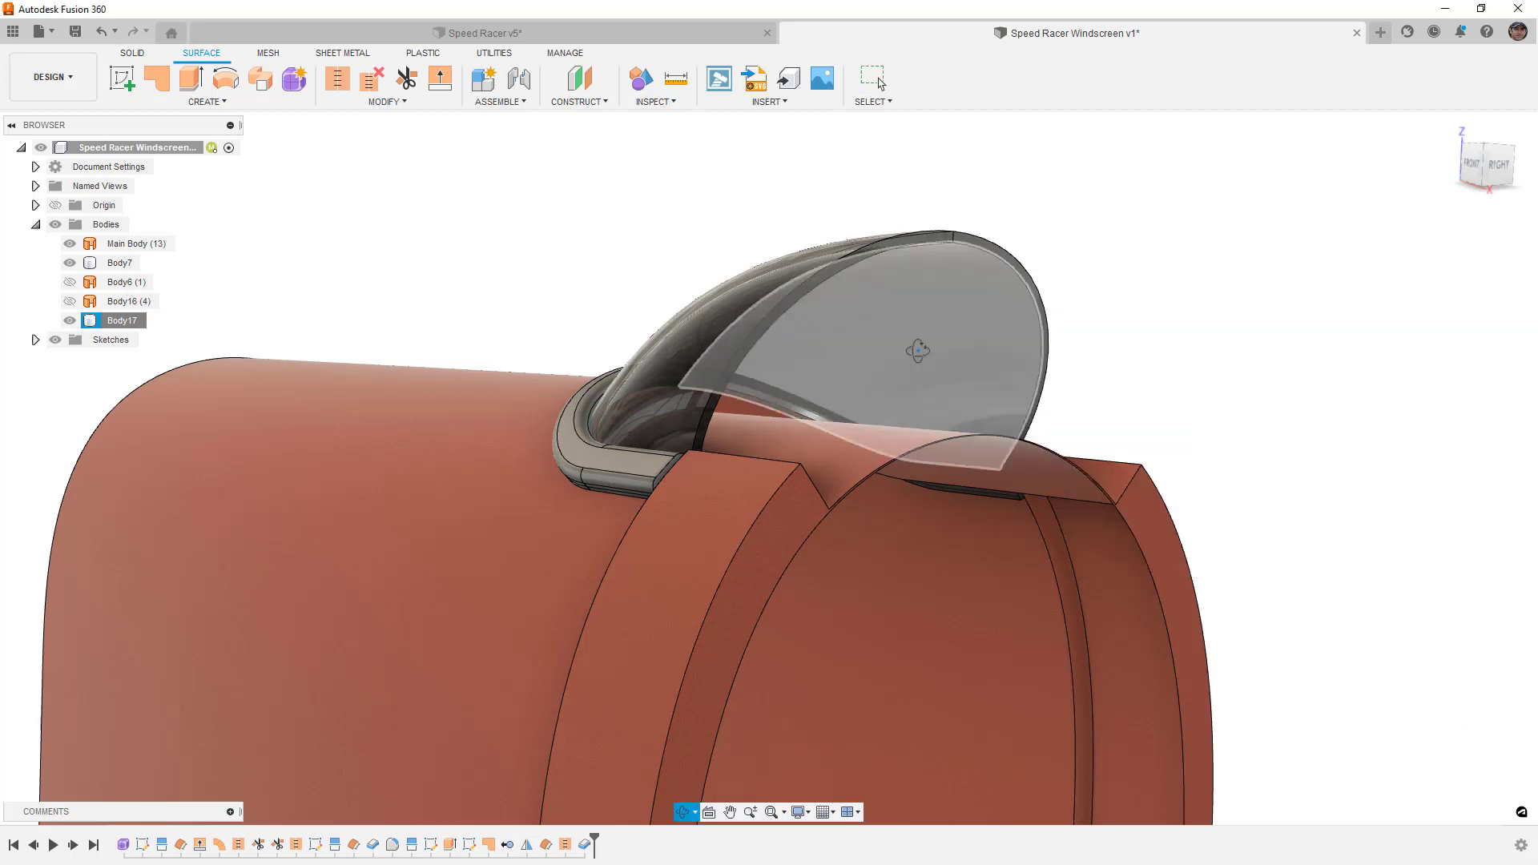
{"action": "middle_click_drag", "start_coordinate": [921, 449], "coordinate": [692, 248], "text": "shift"}
- Switch to the Render workspace and orbit to a side view of the windscreen
{"action": "scroll", "coordinate": [692, 248], "scroll_direction": "up", "scroll_amount": 2}
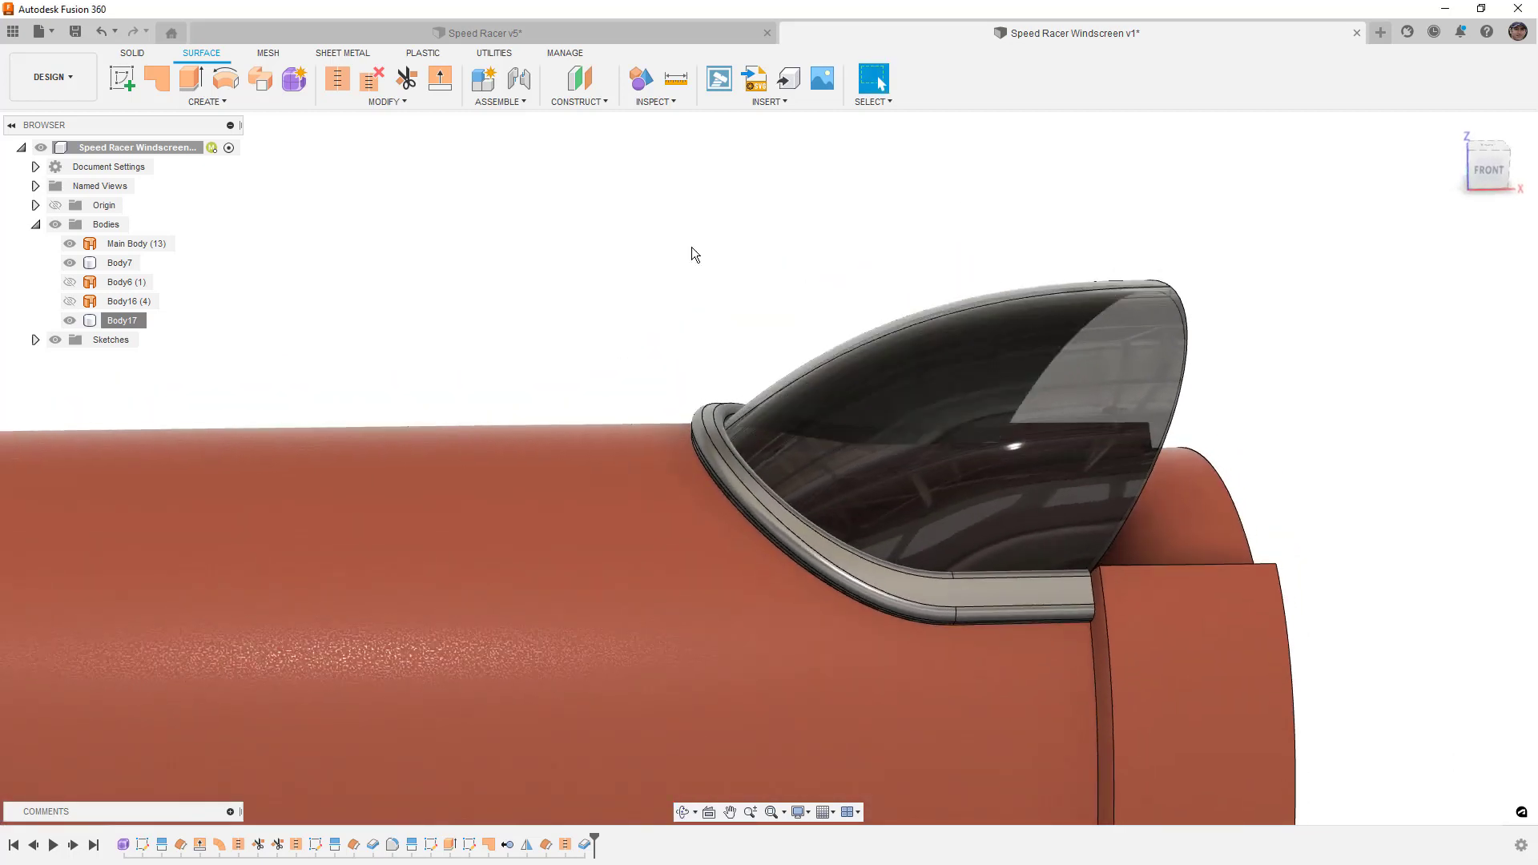
{"action": "left_click", "coordinate": [53, 85]}
{"action": "left_click", "coordinate": [47, 168]}
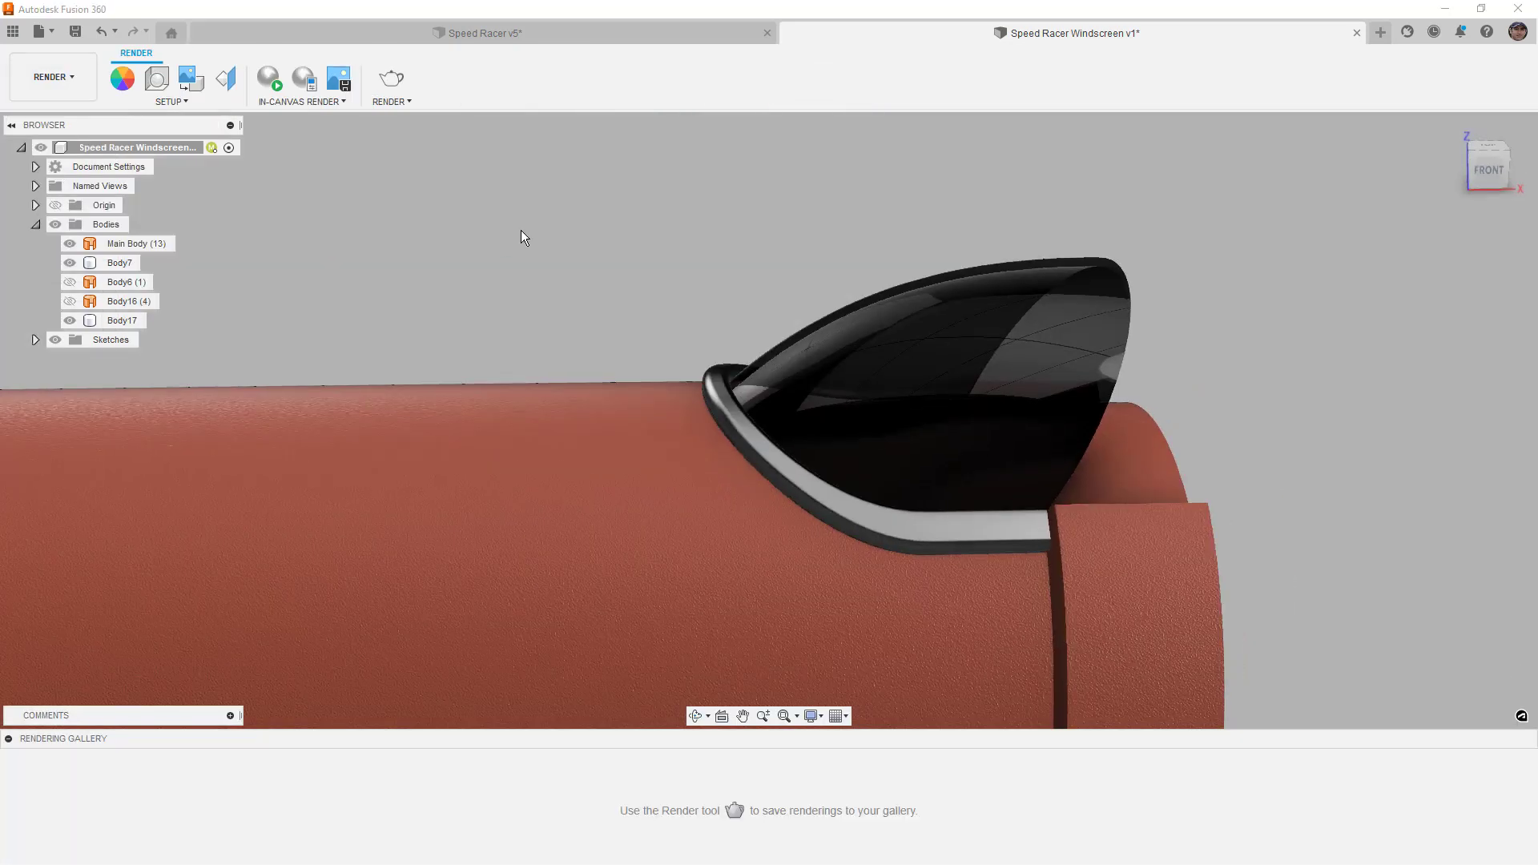
{"action": "middle_click_drag", "start_coordinate": [521, 230], "coordinate": [761, 212], "text": "shift"}
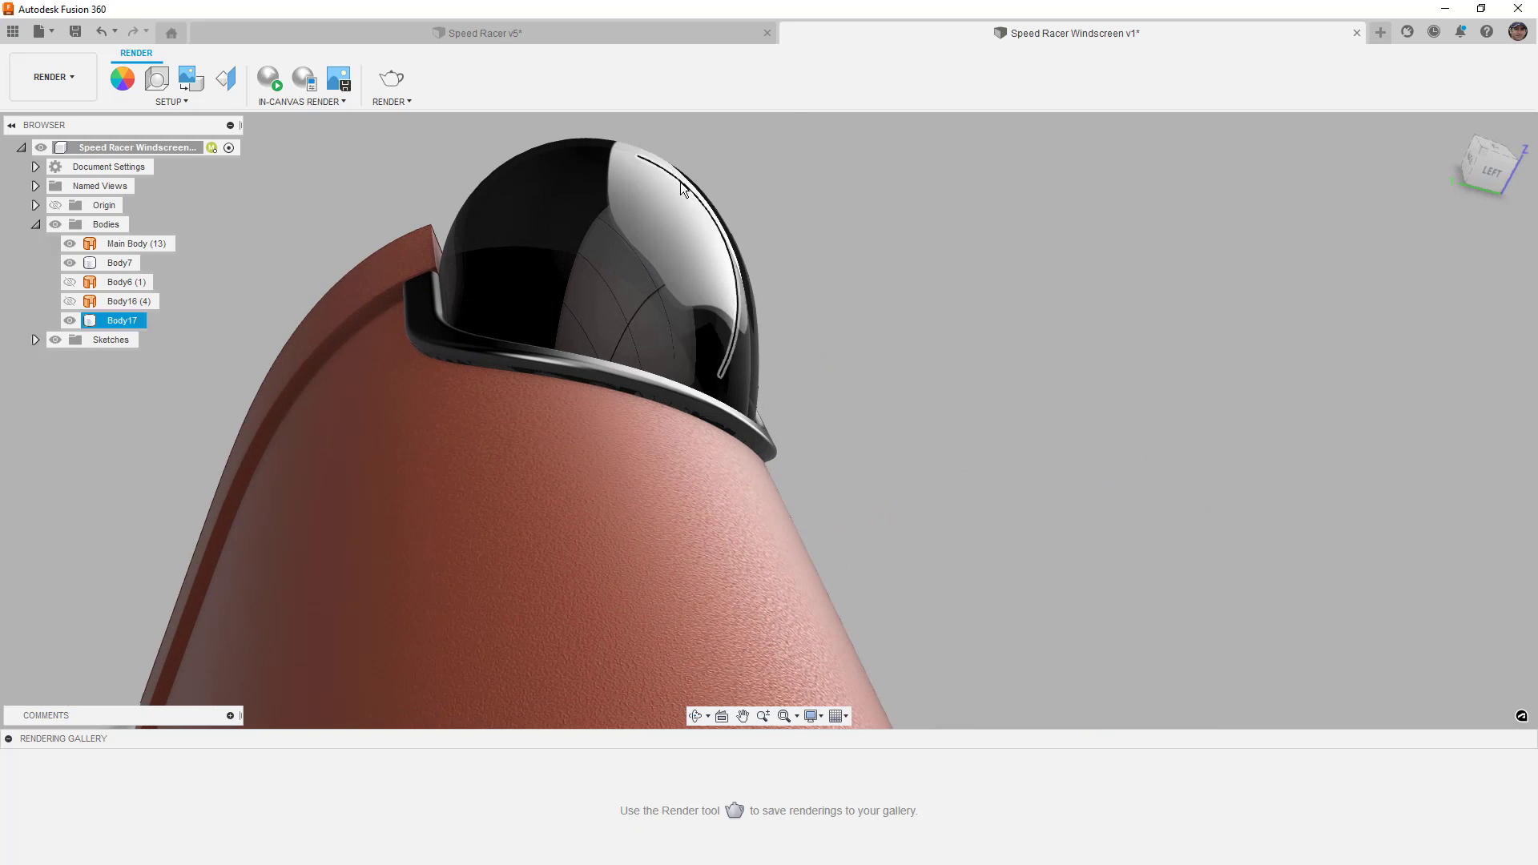
{"action": "mouse_move", "coordinate": [971, 266]}
{"action": "middle_mouse_down", "text": "shift"}
{"action": "mouse_move", "coordinate": [1006, 254]}
{"action": "mouse_move", "coordinate": [910, 254]}
{"action": "mouse_move", "coordinate": [911, 229]}
{"action": "mouse_move", "coordinate": [965, 230]}
{"action": "mouse_move", "coordinate": [968, 247]}
{"action": "middle_mouse_up", "text": "shift"}
- Set the scene environment to Grid Light from the Environment Library
{"action": "left_click", "coordinate": [158, 83]}
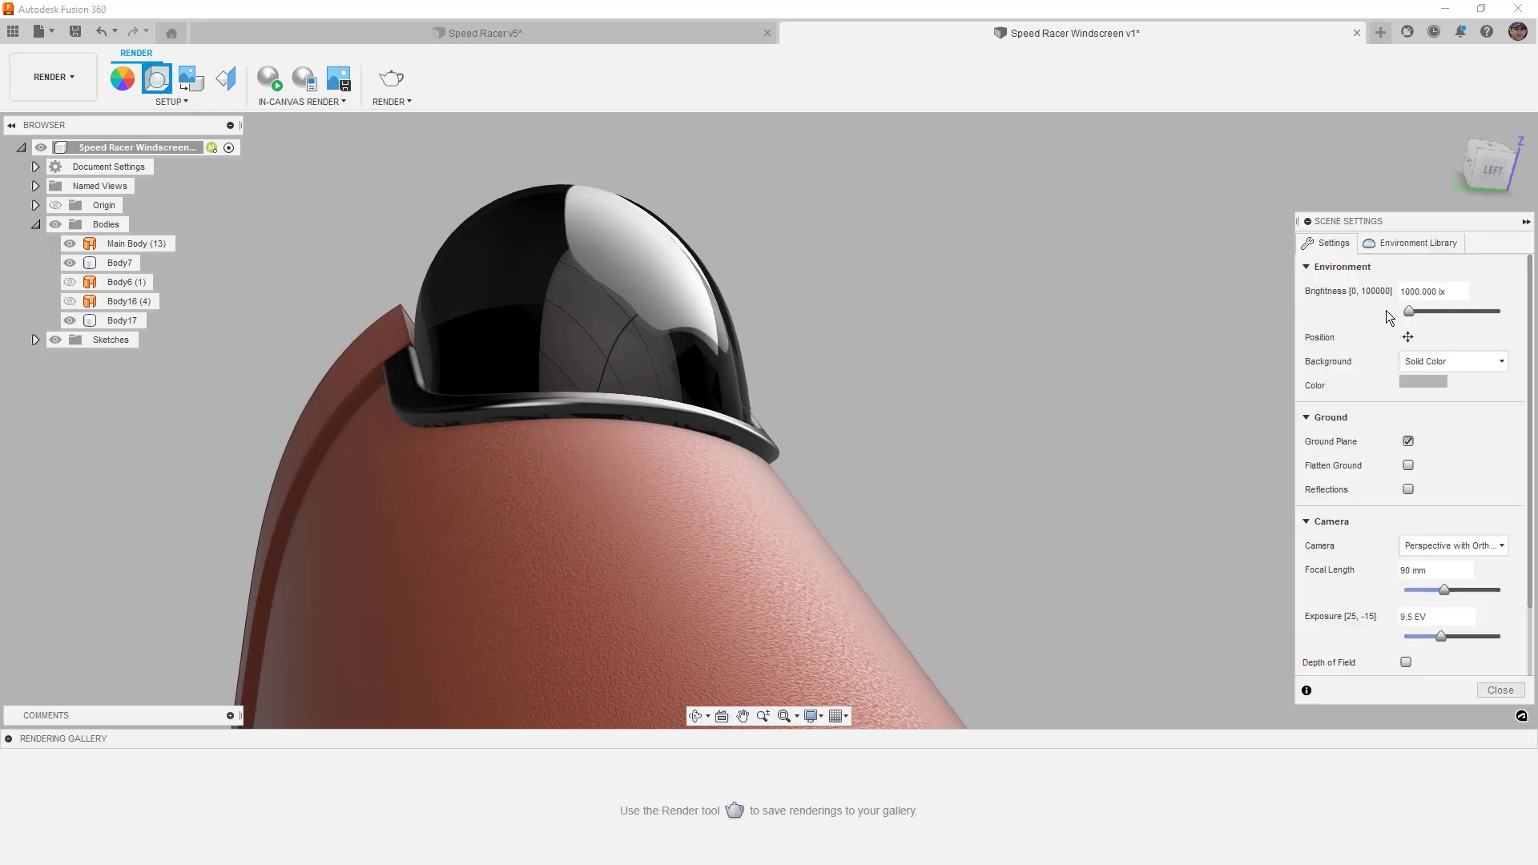
{"action": "left_click", "coordinate": [1415, 244]}
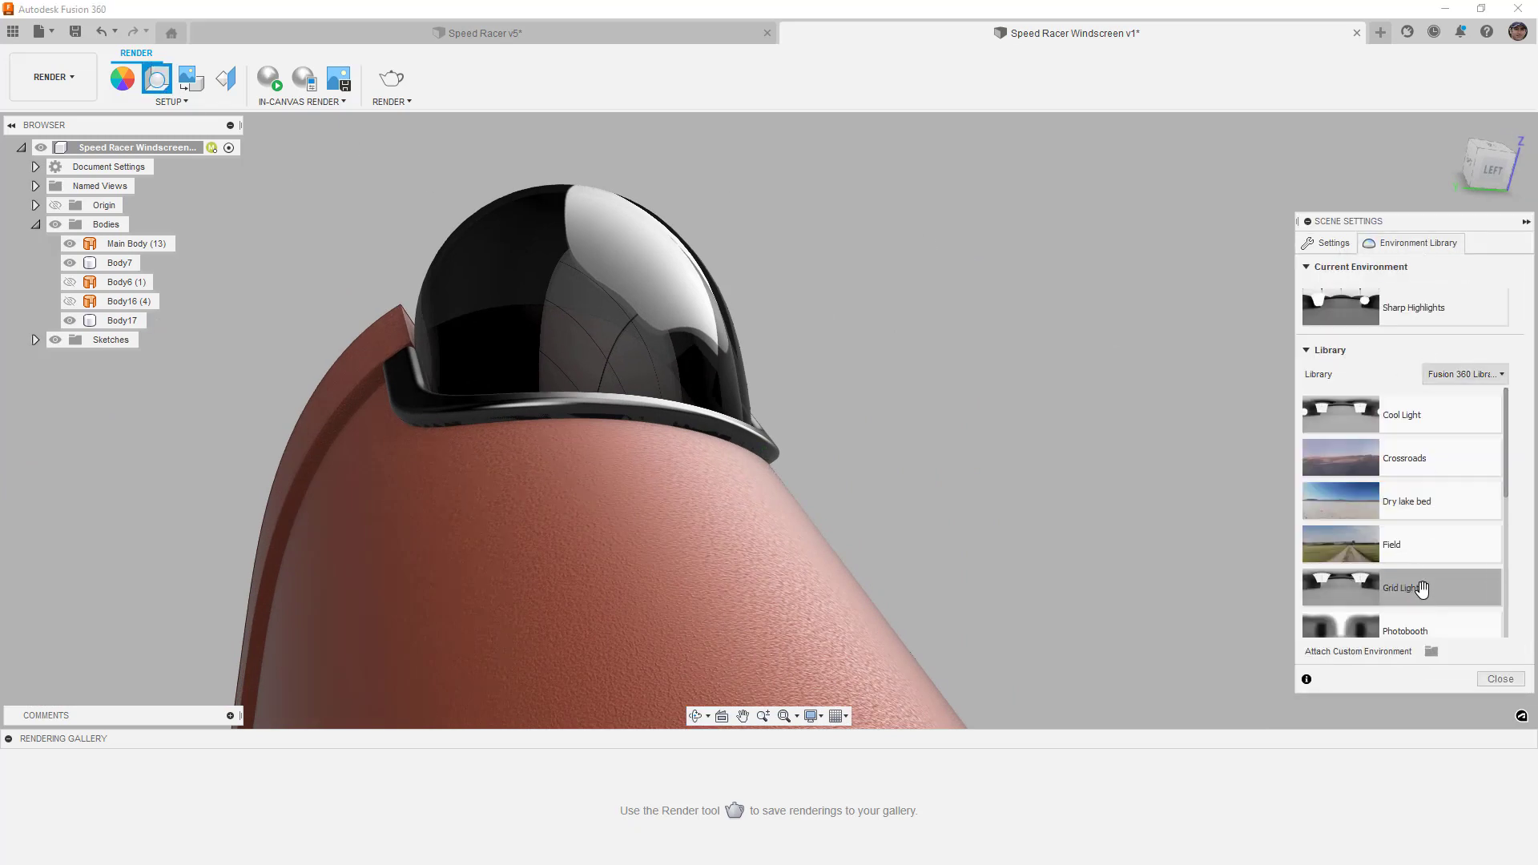
{"action": "left_click_drag", "start_coordinate": [1422, 589], "coordinate": [1127, 468]}
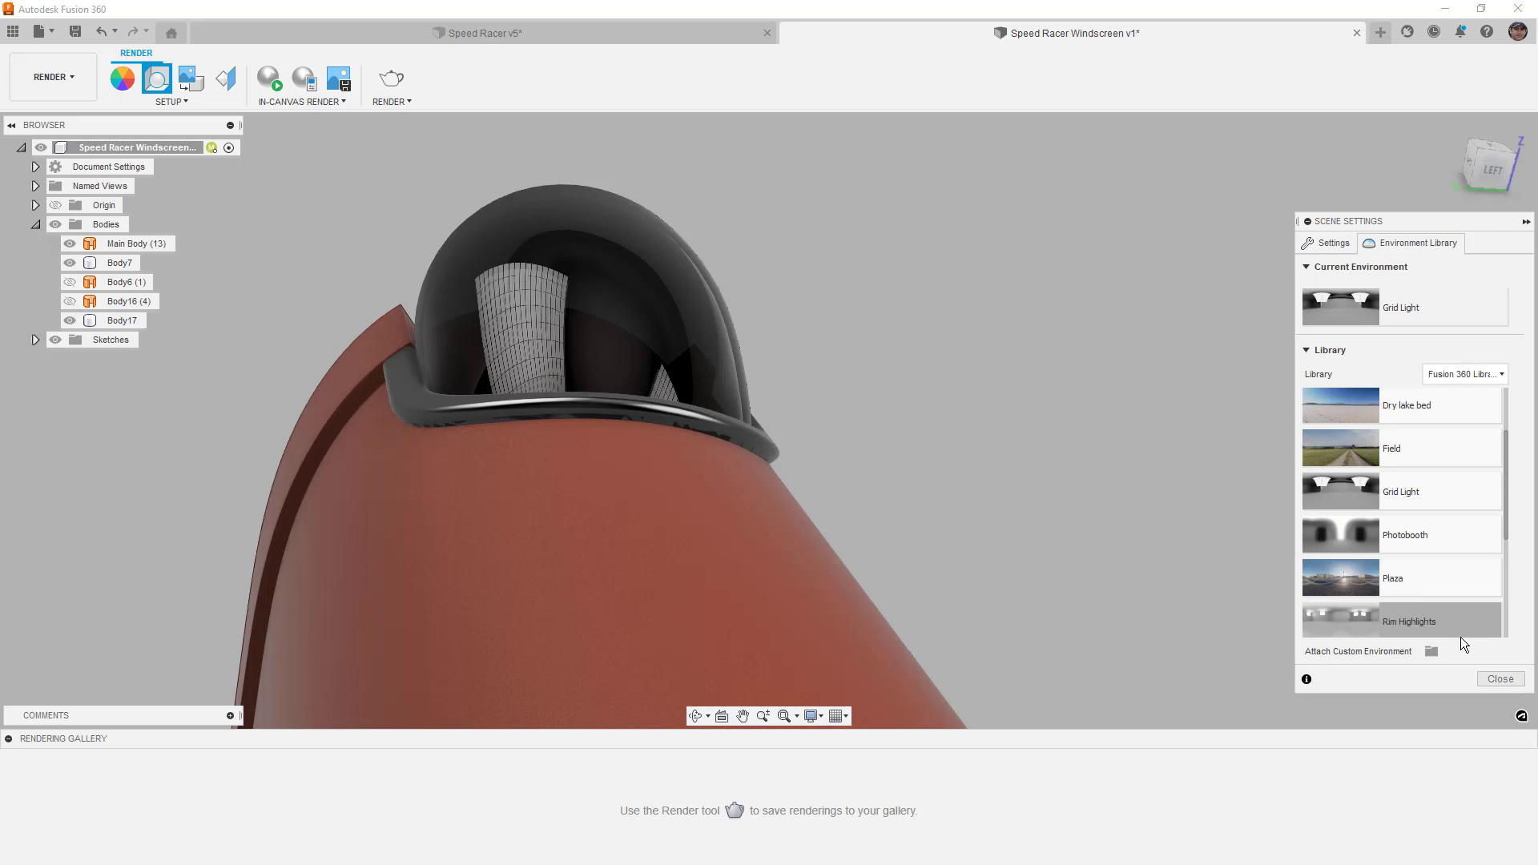
{"action": "left_click", "coordinate": [1500, 679]}
{"action": "middle_click_drag", "start_coordinate": [1218, 512], "coordinate": [1267, 484], "text": "shift"}
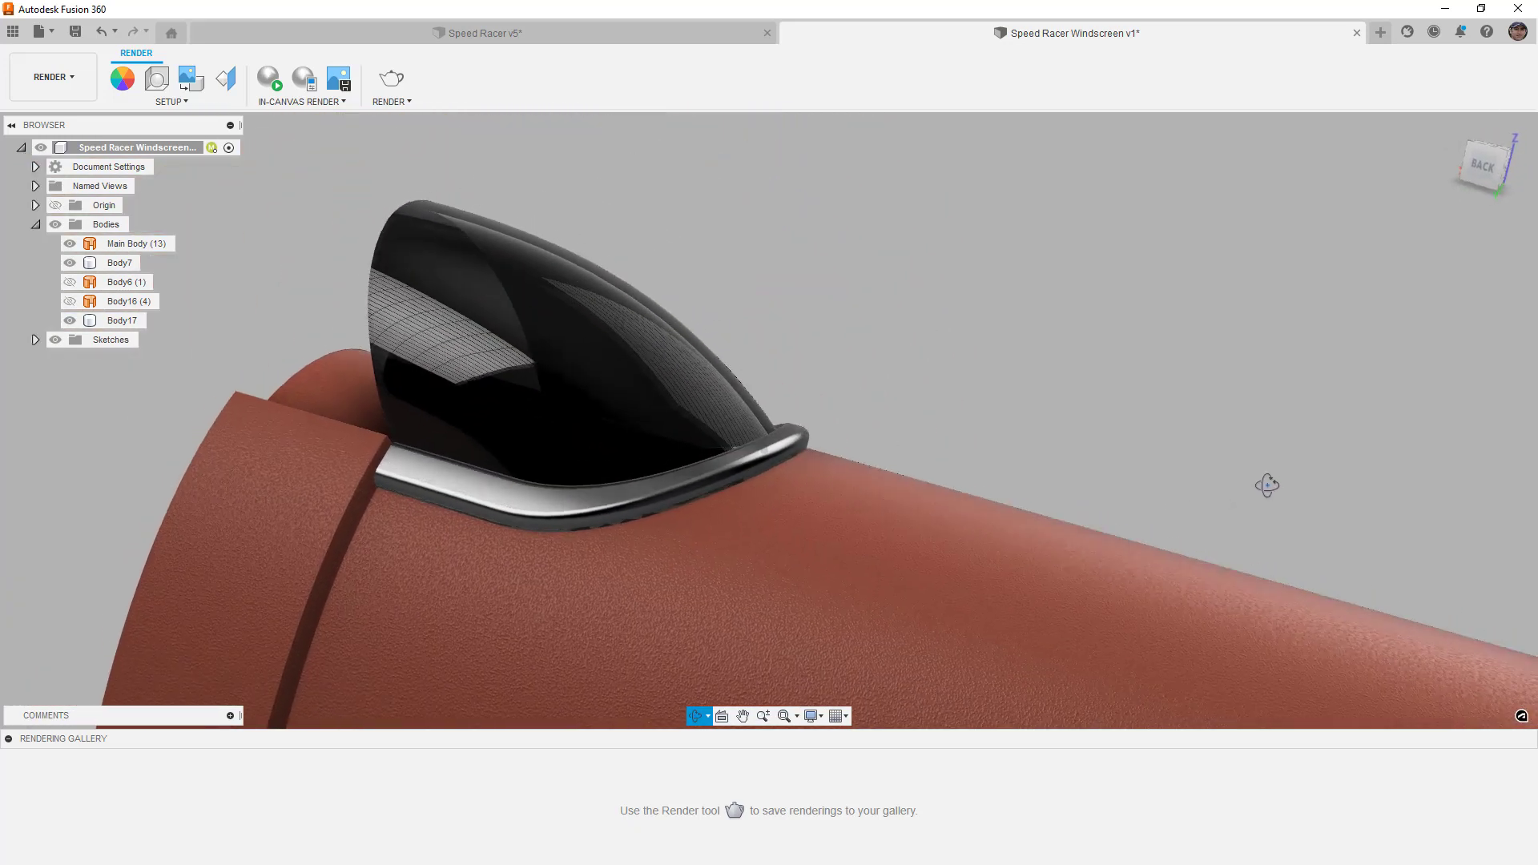
- View the windscreen from the BACK to check its grid-light reflections
{"action": "left_click", "coordinate": [1481, 176]}
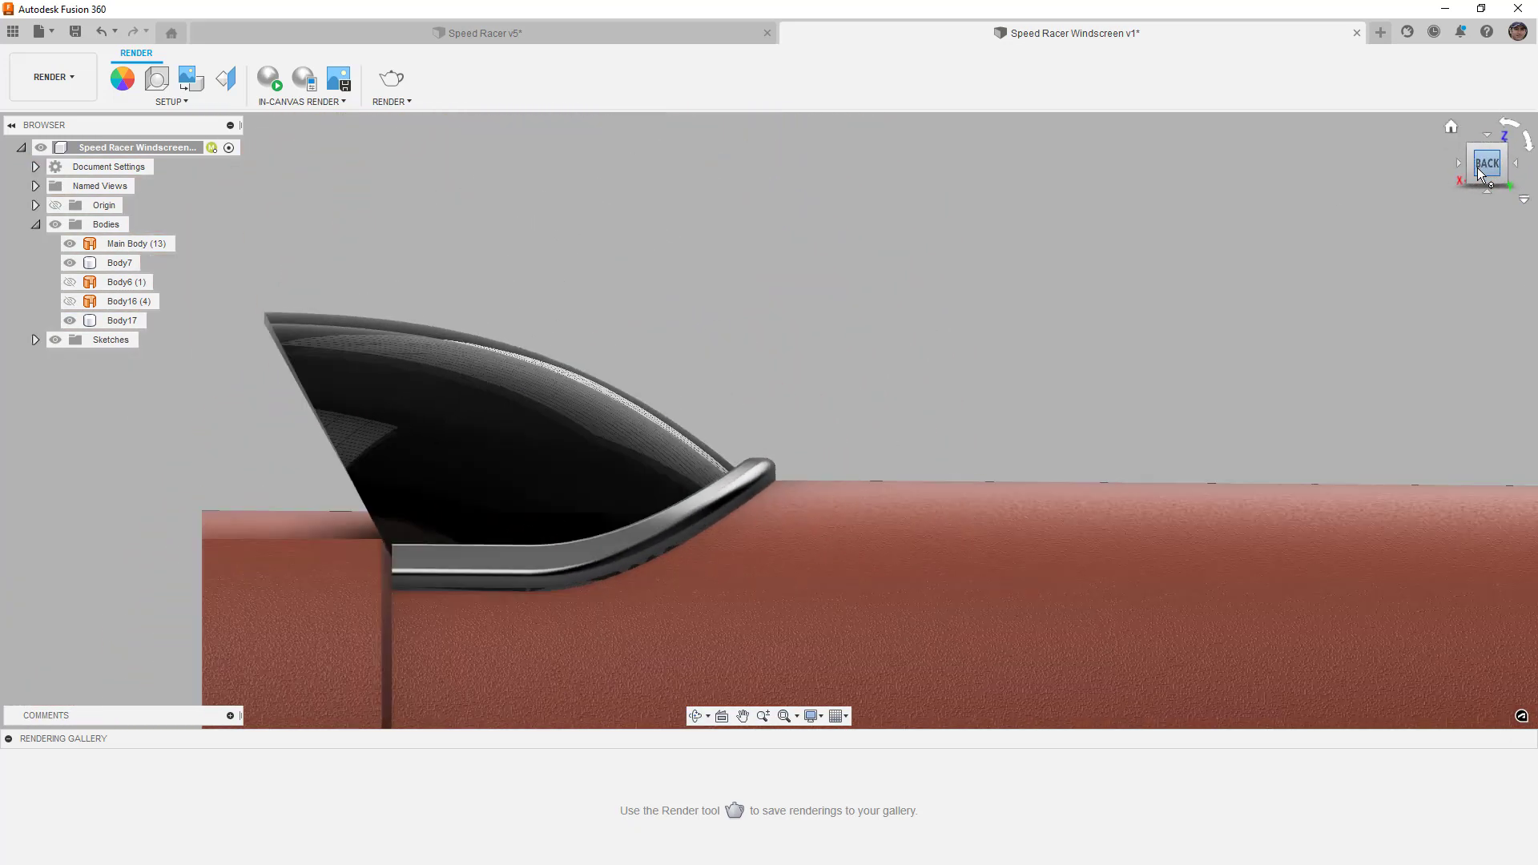
{"action": "scroll", "coordinate": [1066, 340], "scroll_direction": "down", "scroll_amount": 2}
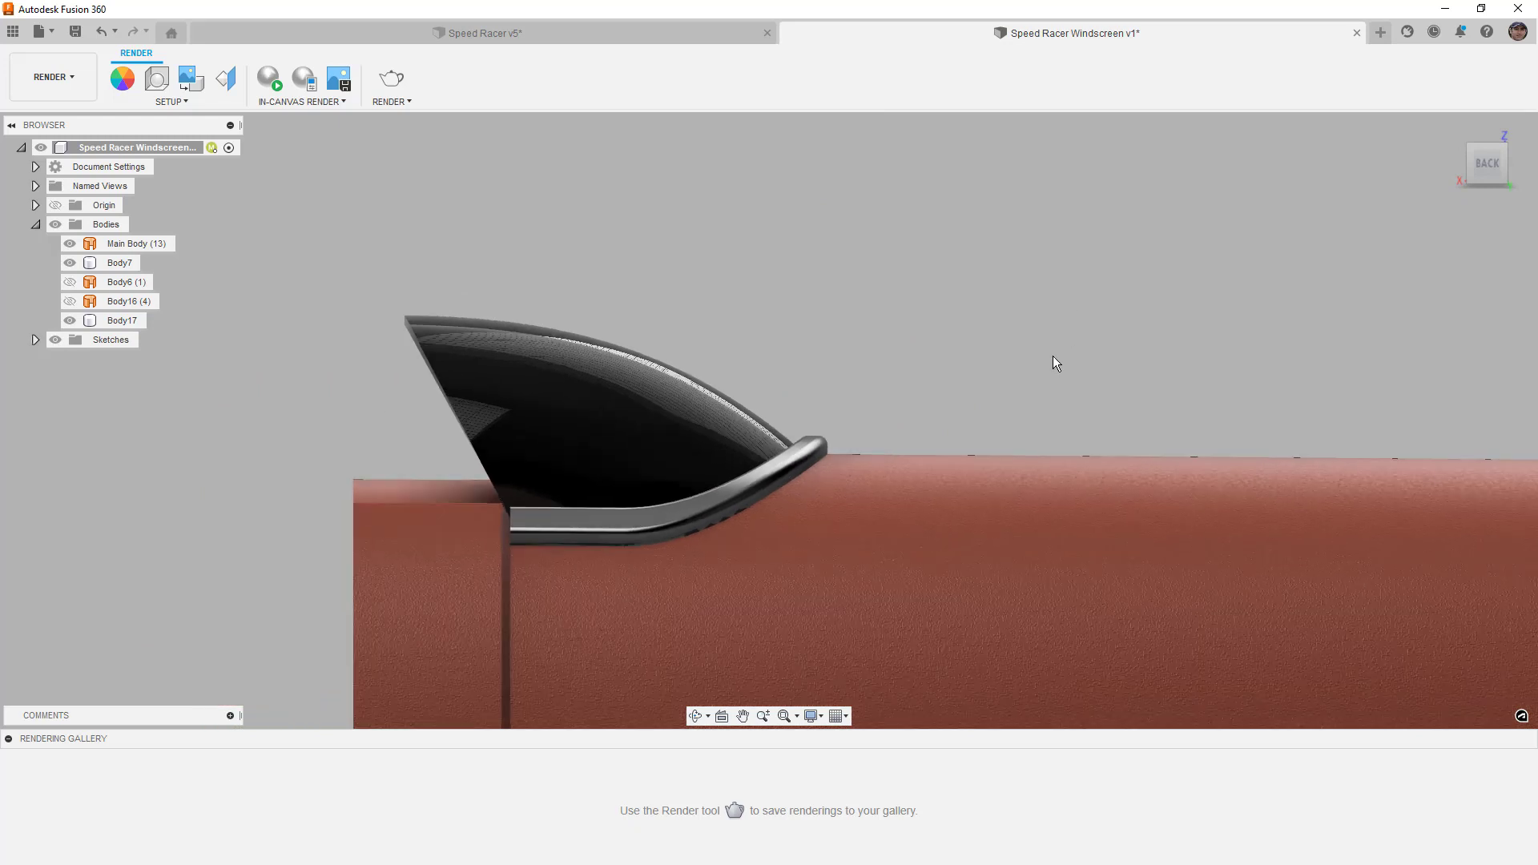
{"action": "left_click", "coordinate": [445, 342]}
{"action": "scroll", "coordinate": [402, 353], "scroll_direction": "up", "scroll_amount": 3}
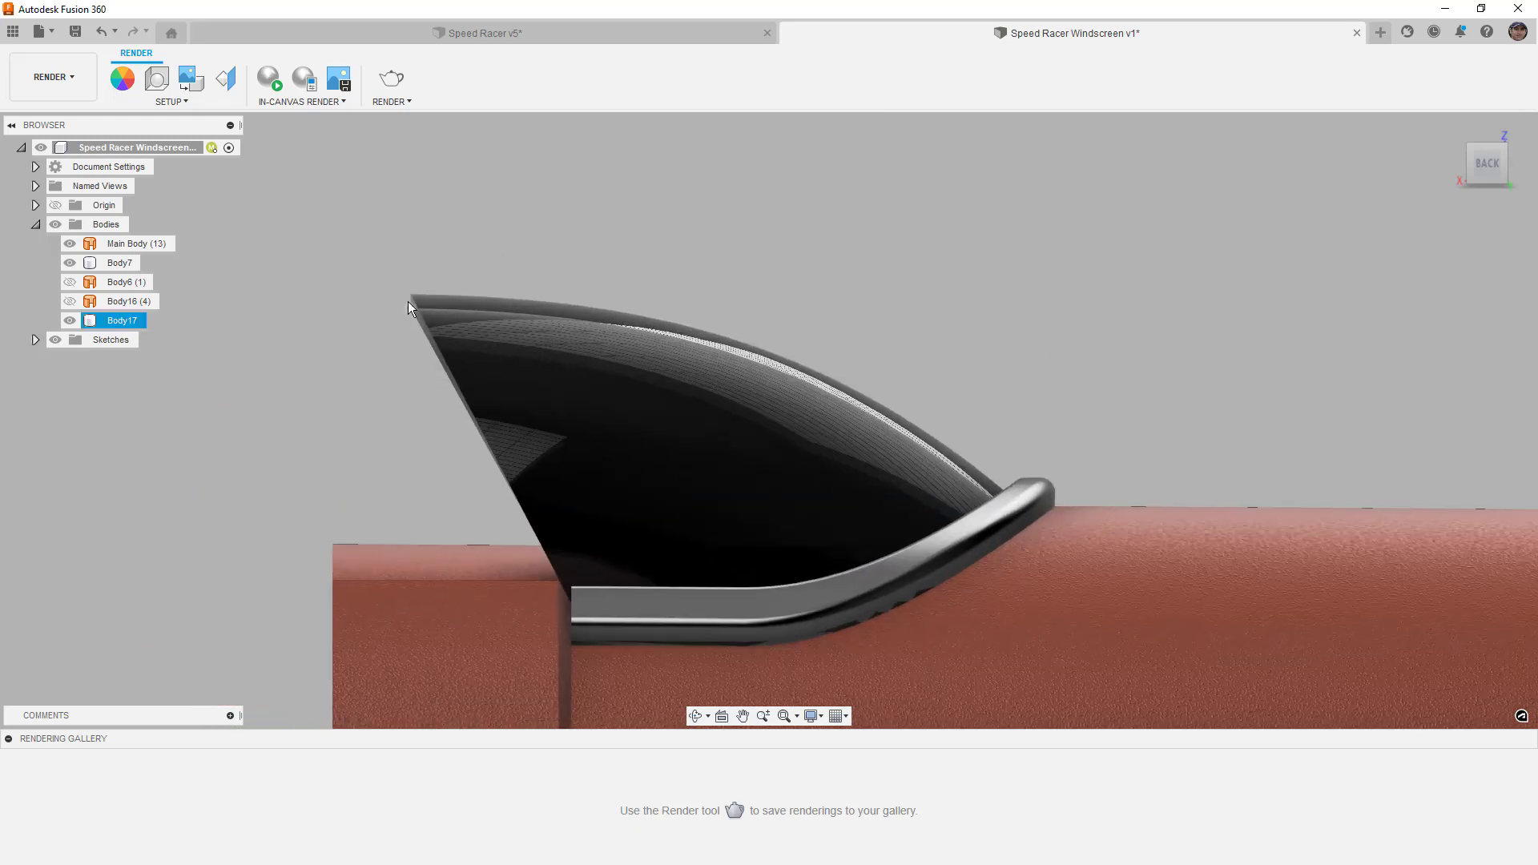
{"action": "scroll", "coordinate": [409, 300], "scroll_direction": "up", "scroll_amount": 3}
{"action": "left_click", "coordinate": [500, 282]}
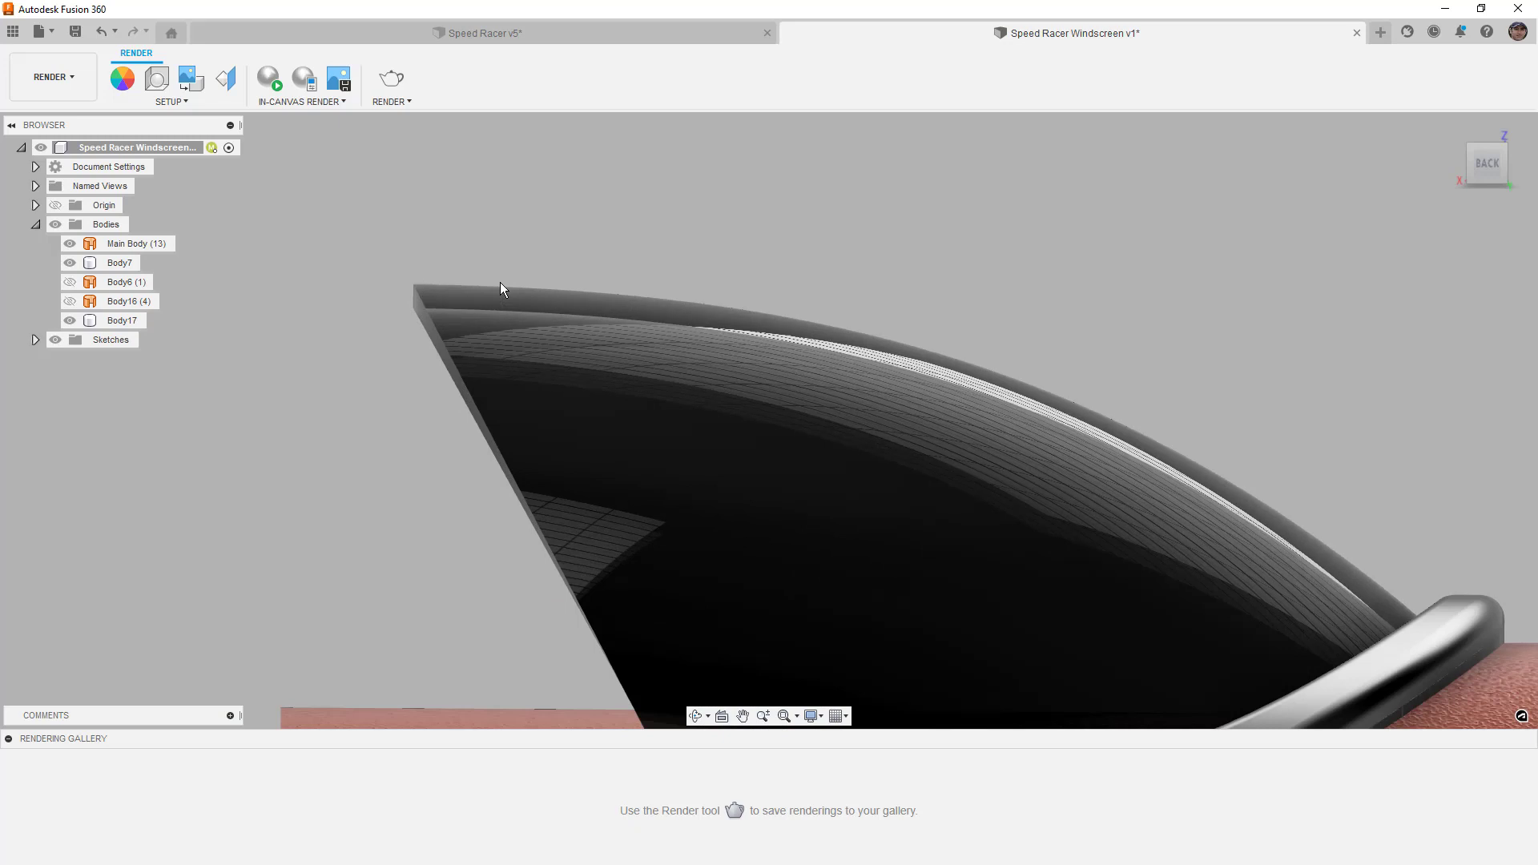
{"action": "scroll", "coordinate": [481, 276], "scroll_direction": "down", "scroll_amount": 5}
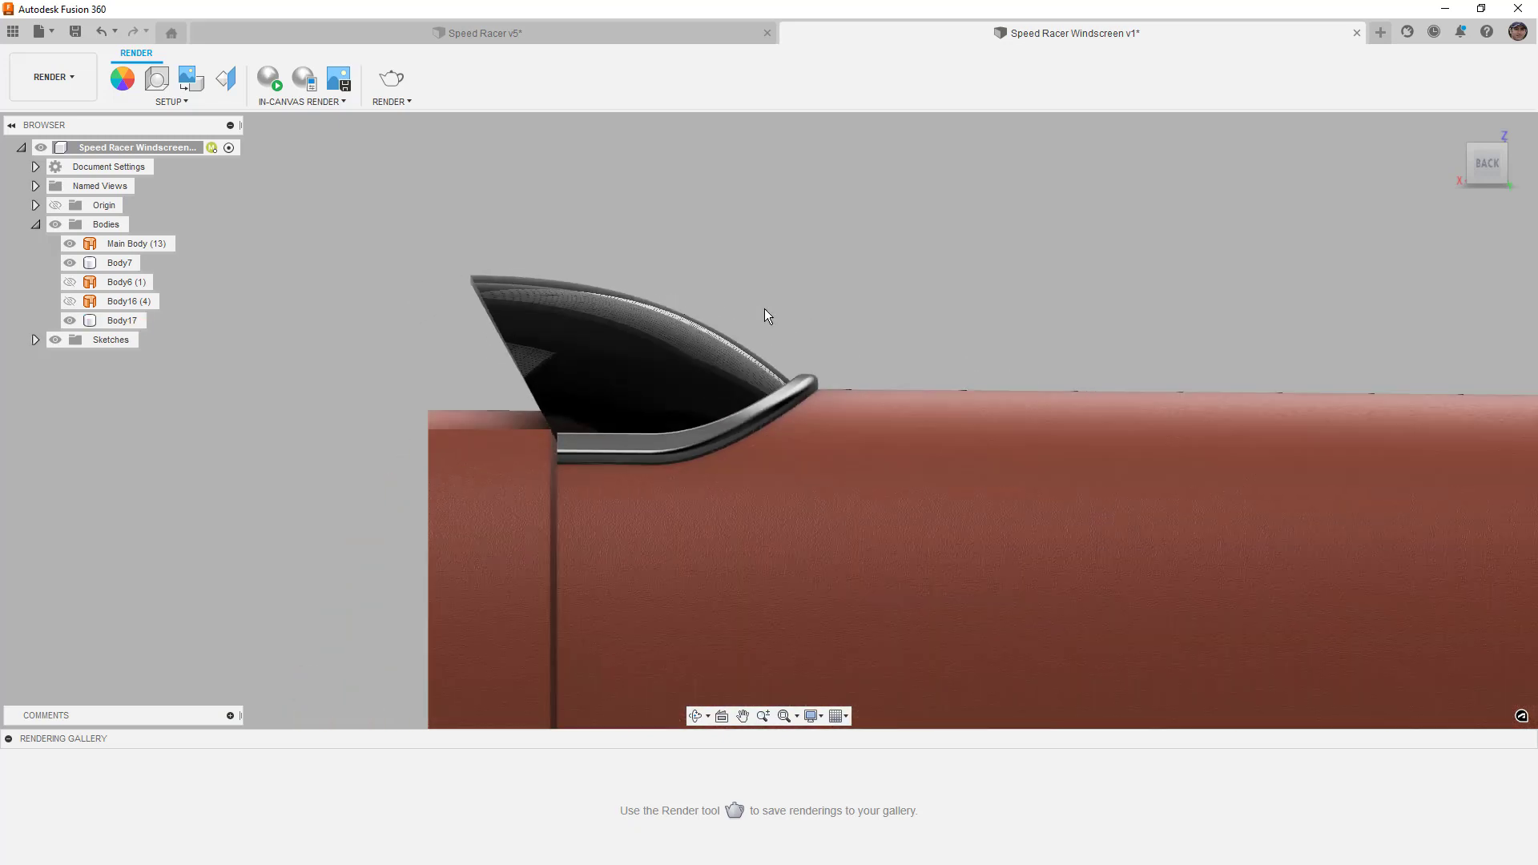
{"action": "mouse_move", "coordinate": [862, 308]}
{"action": "middle_mouse_down", "text": "shift"}
{"action": "mouse_move", "coordinate": [948, 306]}
{"action": "mouse_move", "coordinate": [848, 302]}
{"action": "middle_mouse_up", "text": "shift"}
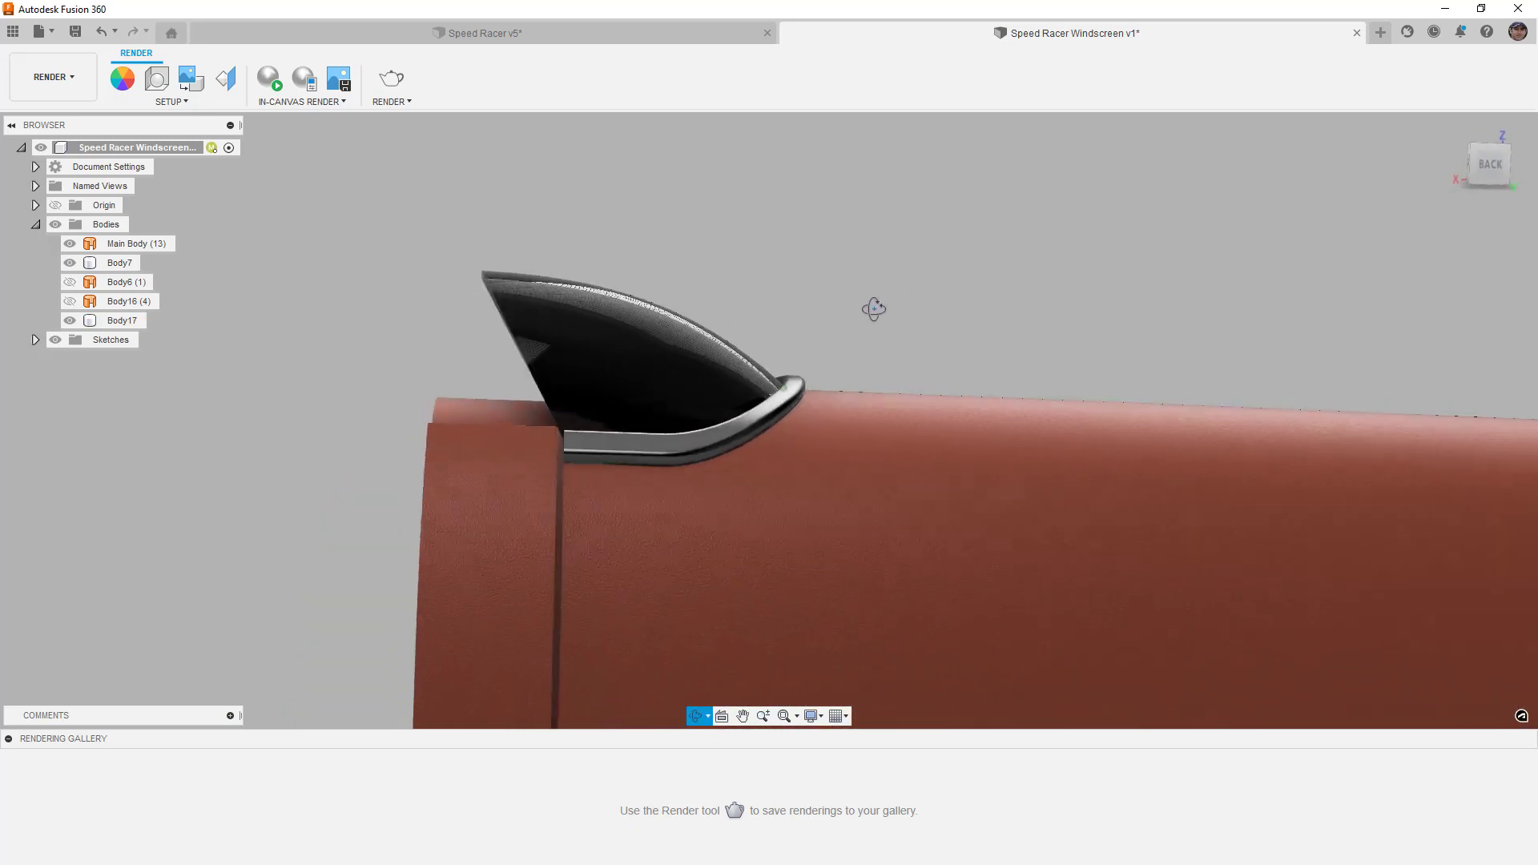
{"action": "left_click", "coordinate": [1489, 165]}
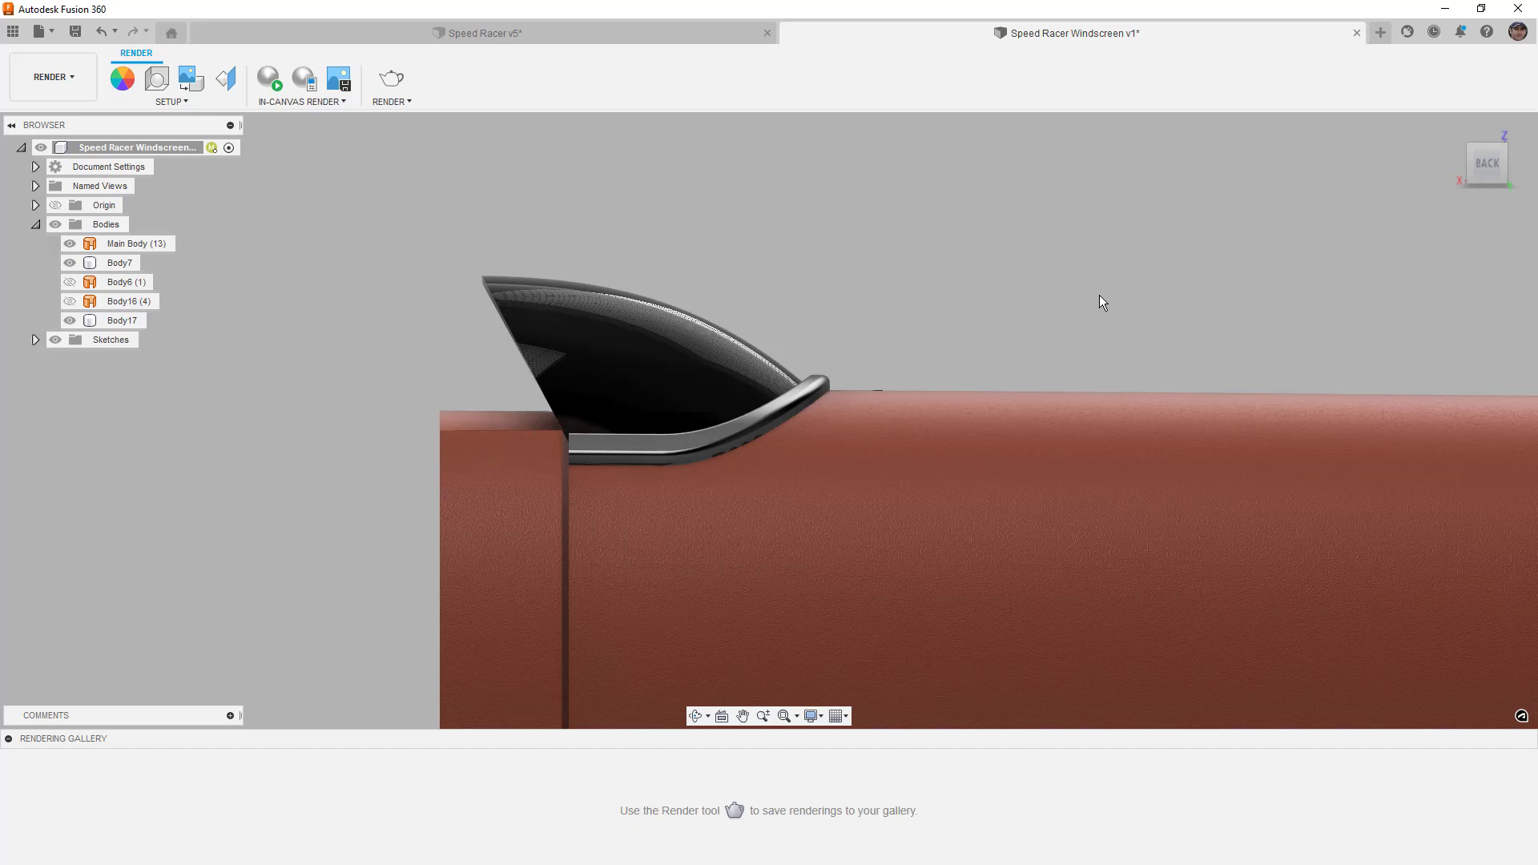
{"action": "left_click", "coordinate": [521, 322]}
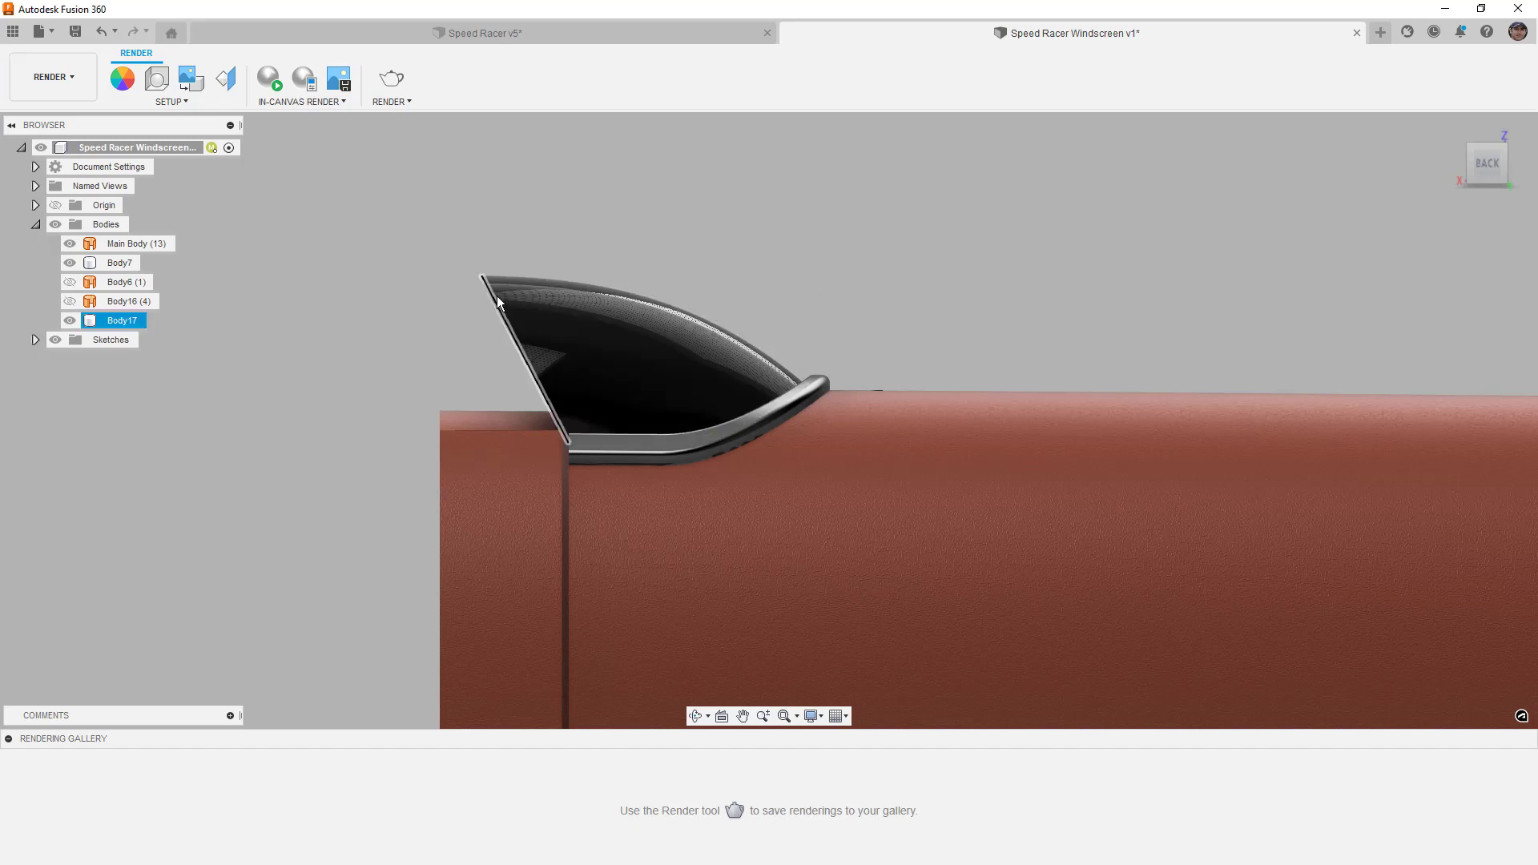